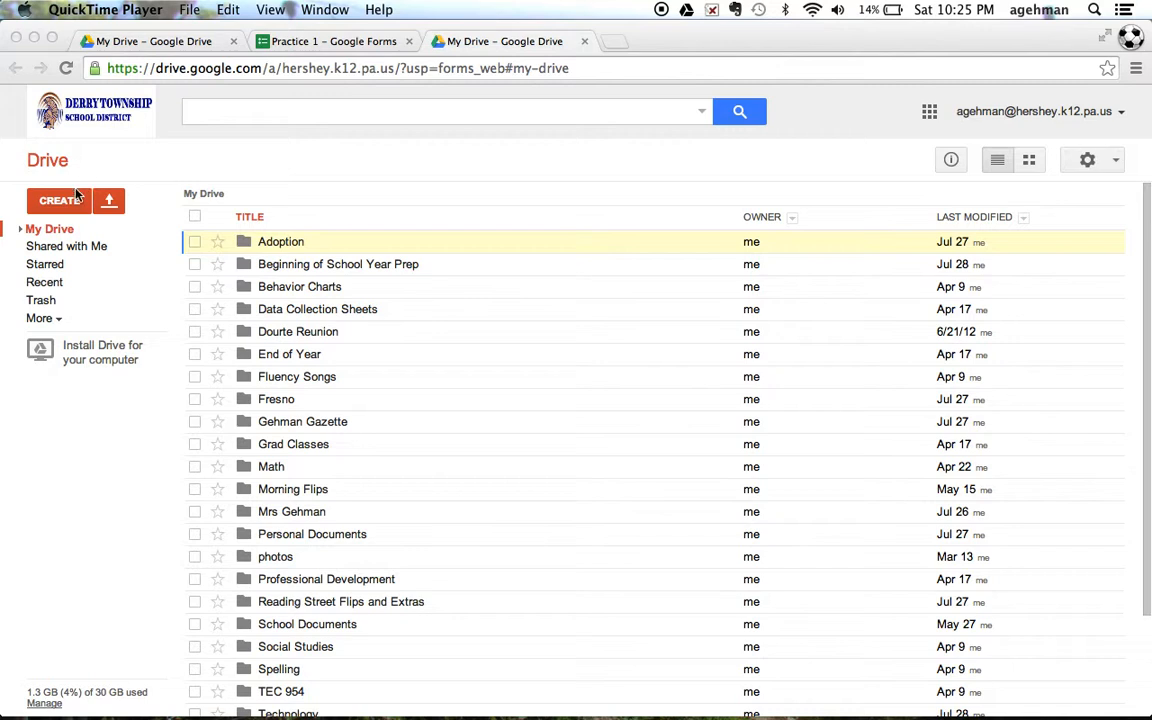
- Create a new form in Drive
click(76, 202)
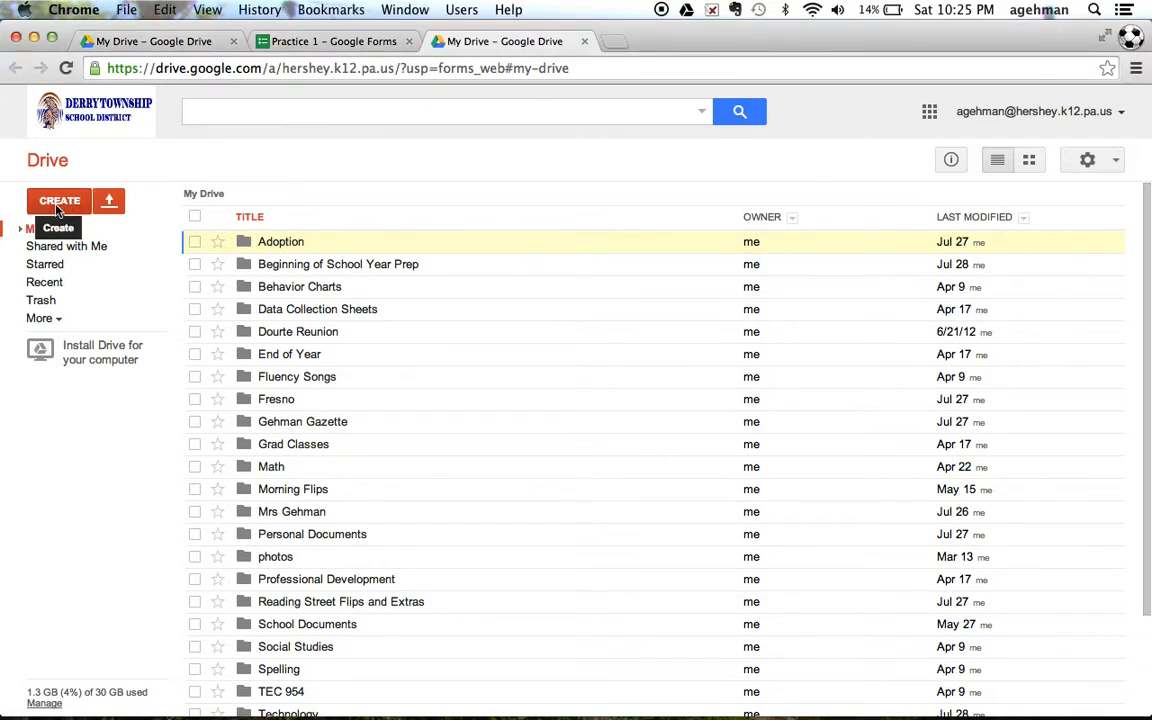
click(58, 204)
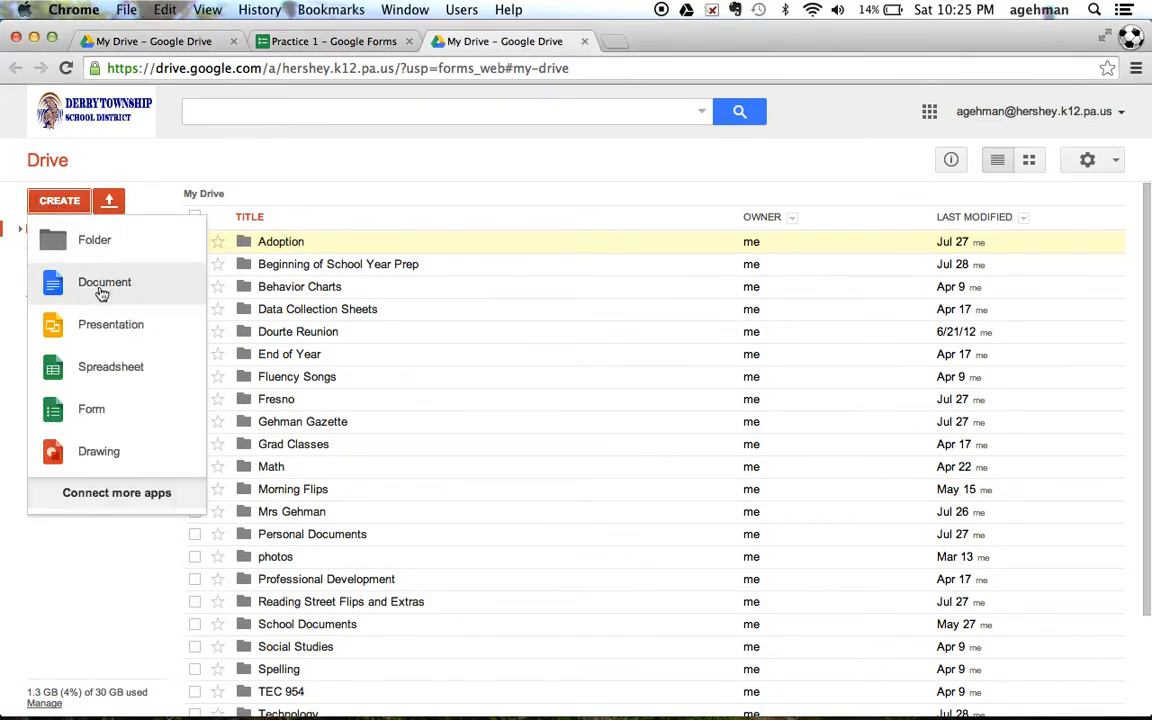
click(92, 410)
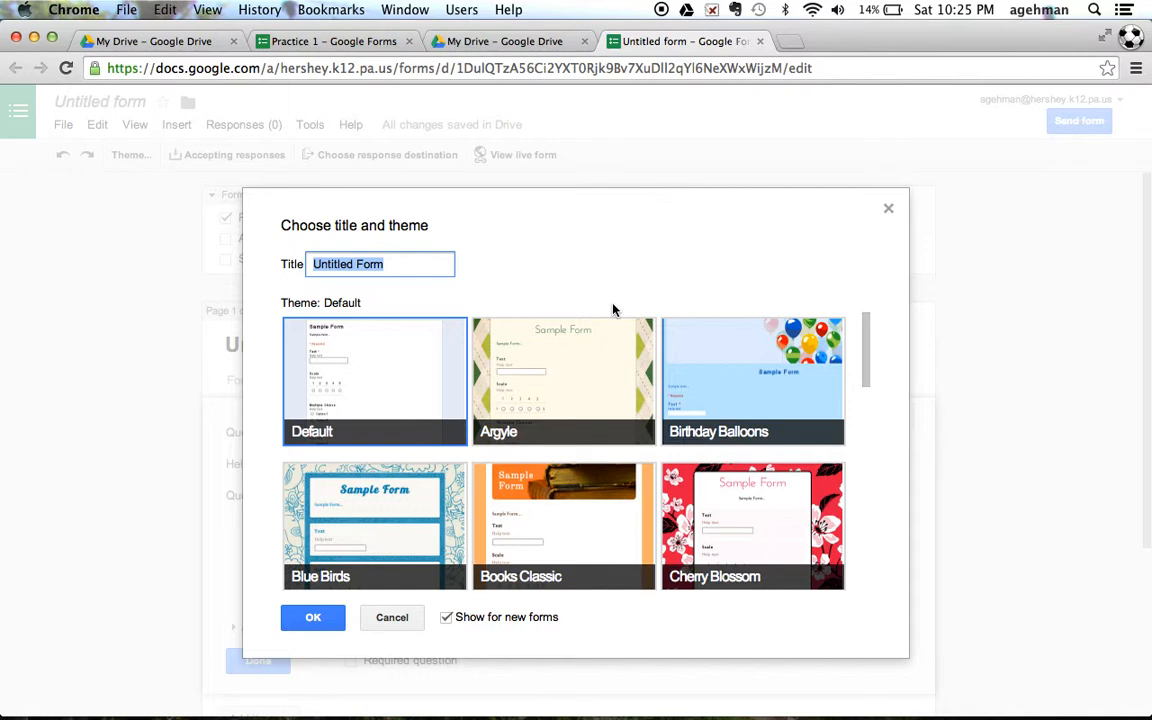
- Apply the Notepaper theme to the new form and title it "Class Info"
click(867, 345)
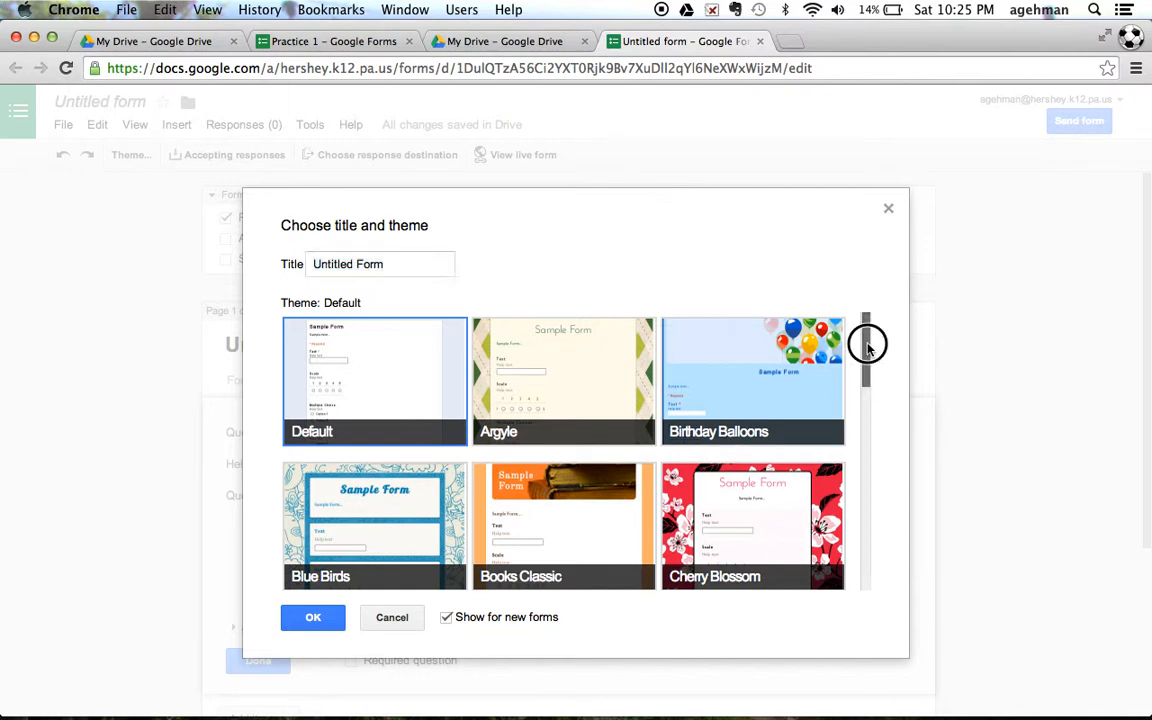
drag(868, 347, 876, 487)
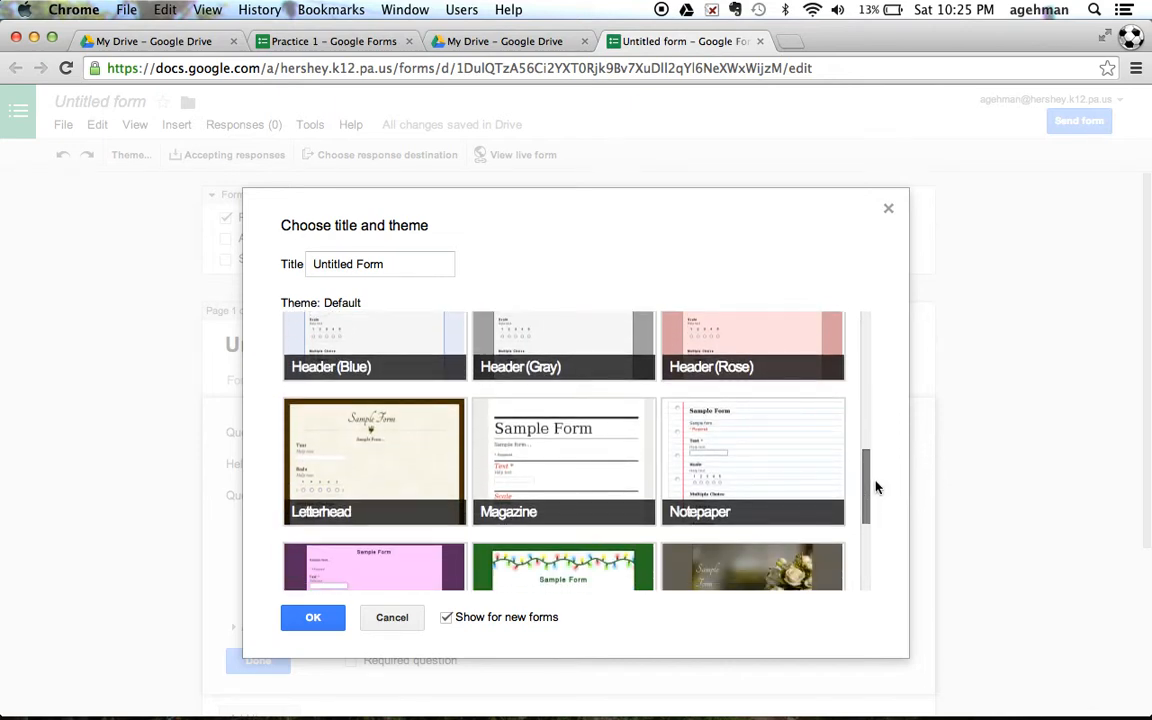
click(797, 476)
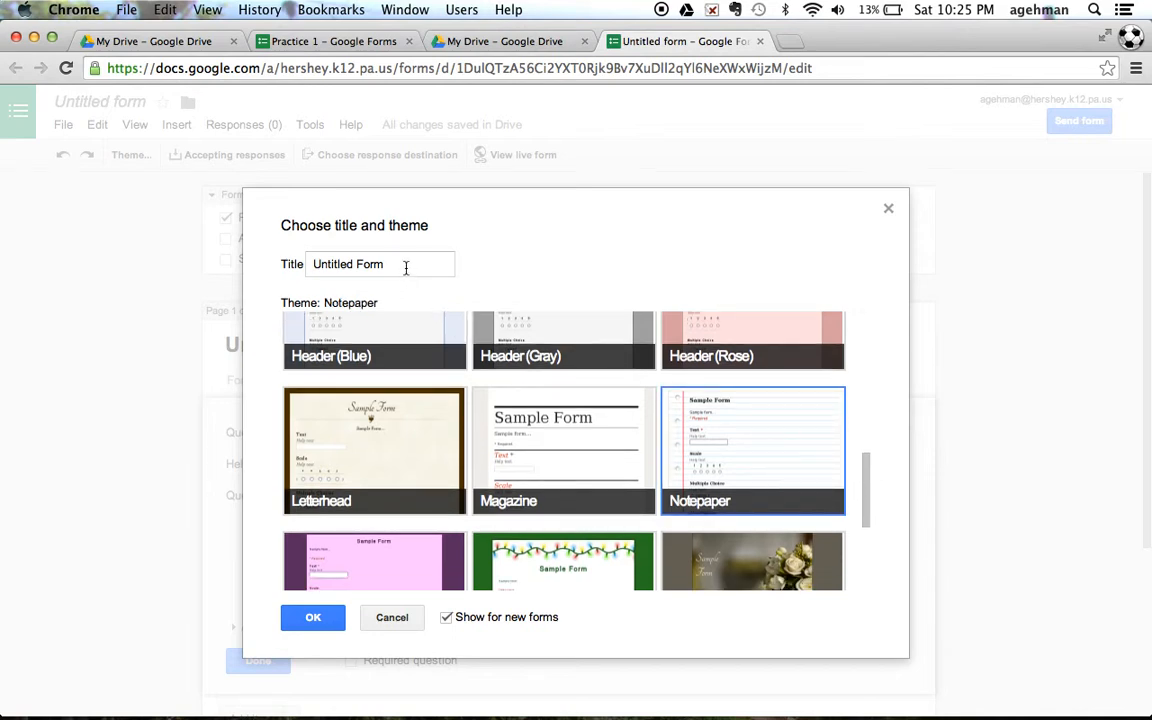
drag(406, 265, 260, 256)
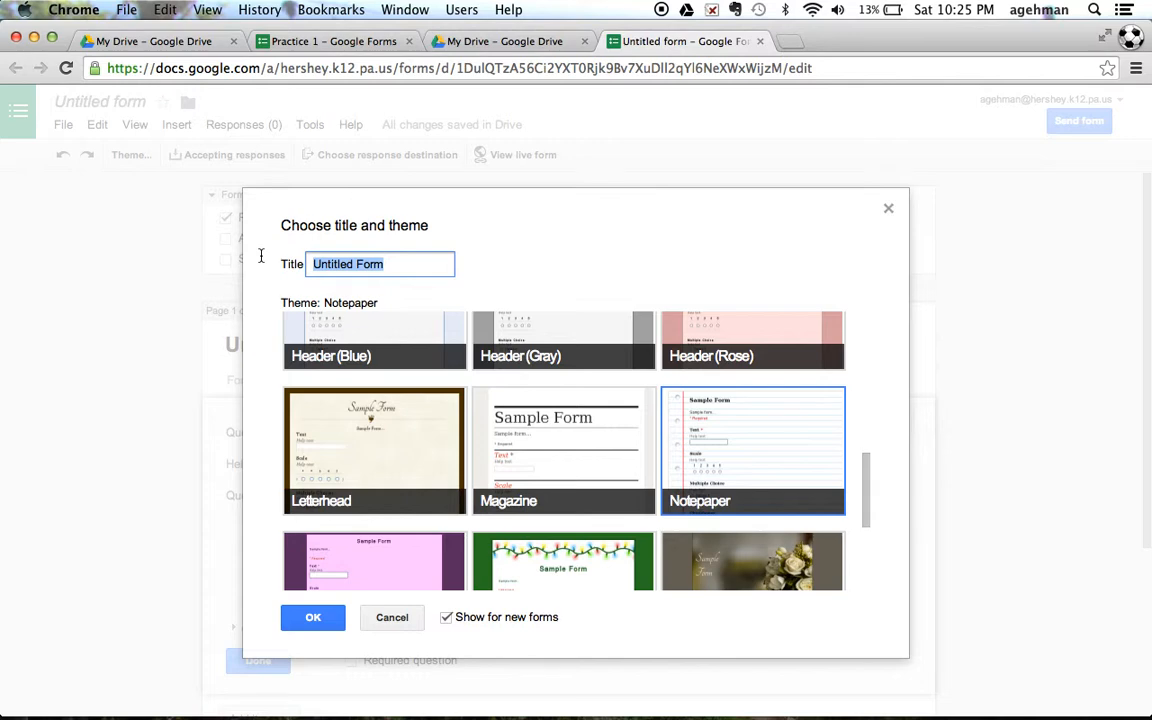
text(Class In)
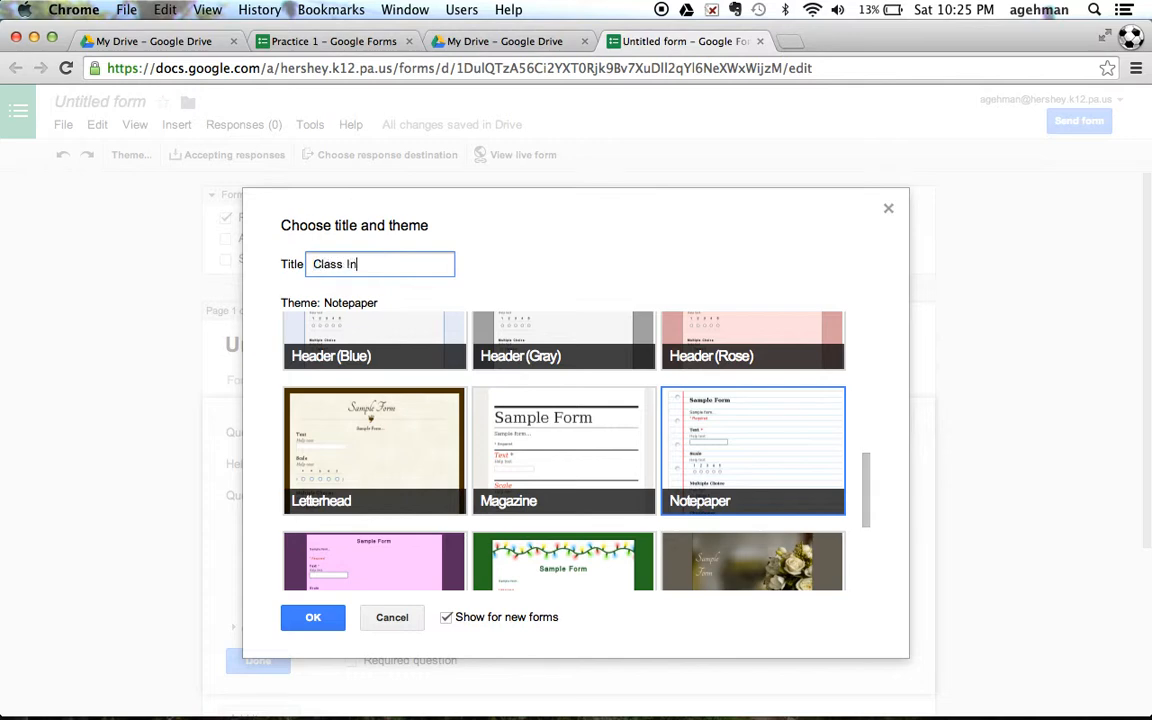
text(fo)
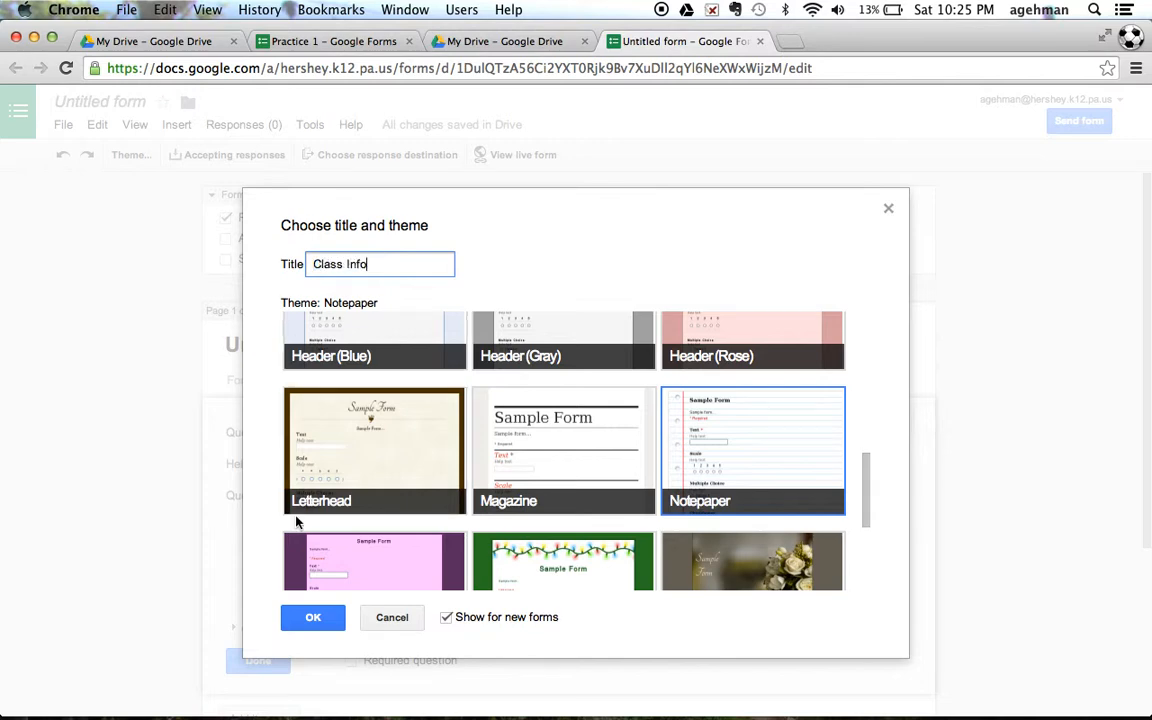
click(313, 619)
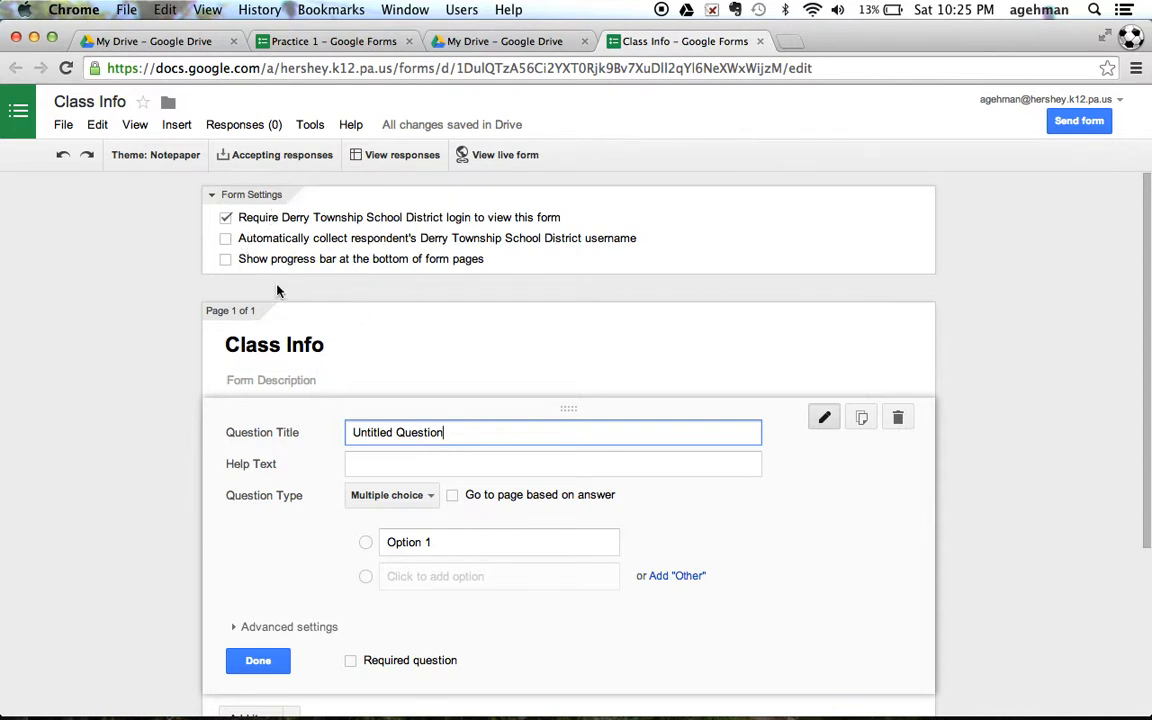
- Stop requiring the school district login to view the form and enable the progress bar on form pages
click(226, 218)
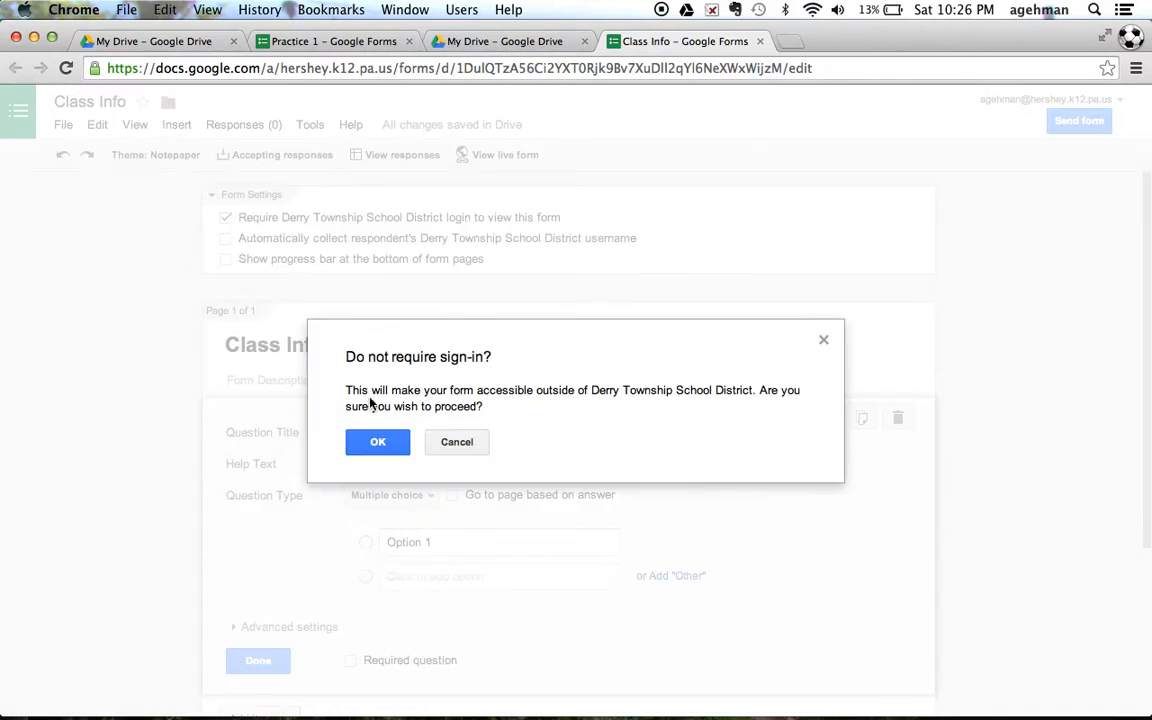
click(382, 446)
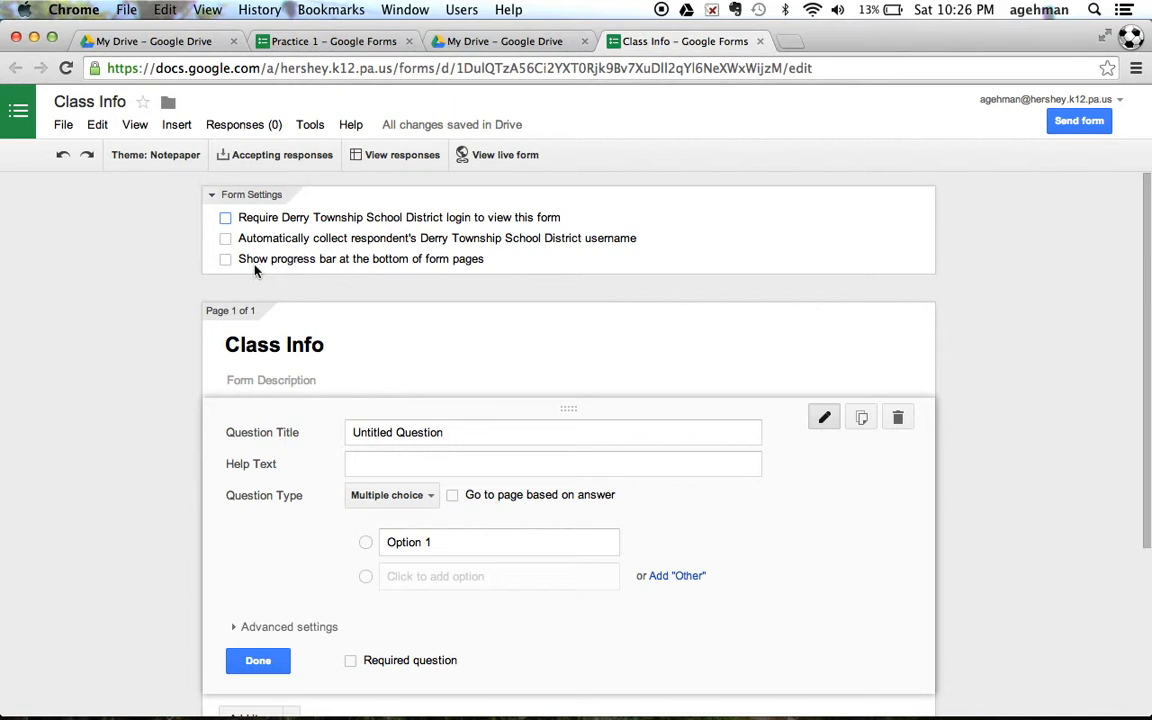
click(226, 262)
- Make the first question a required Text question titled "What is your first name?"
scroll(171, 262, down, 3)
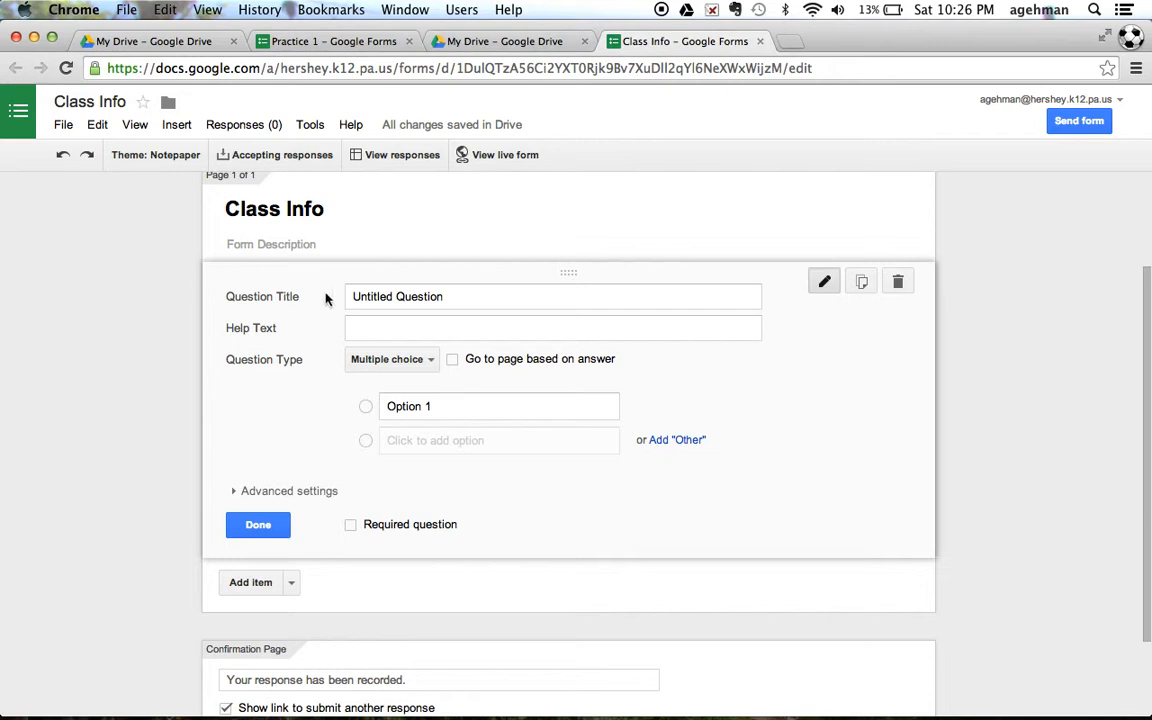
click(430, 361)
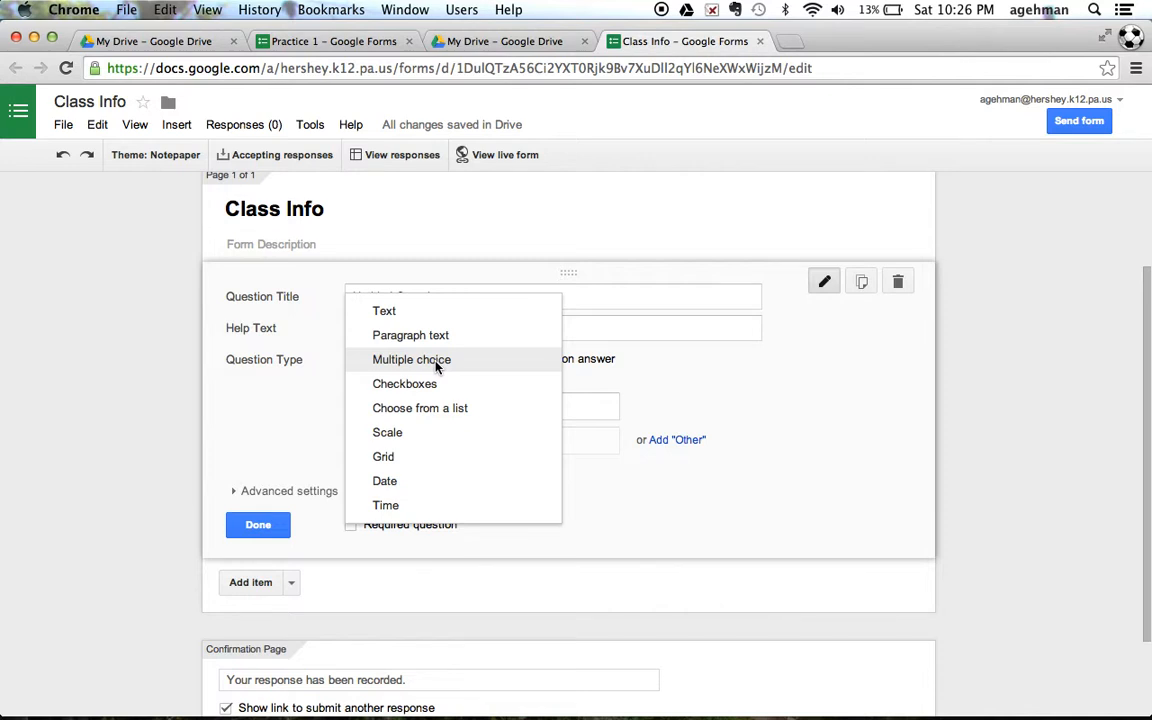
click(435, 312)
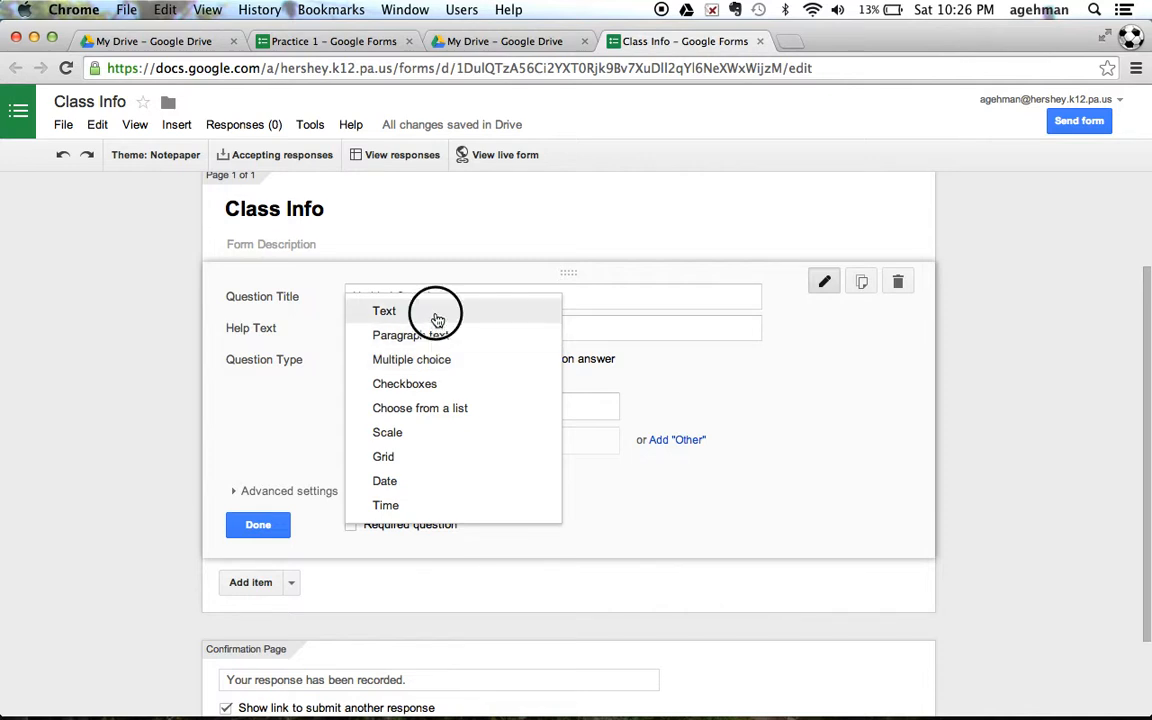
click(437, 296)
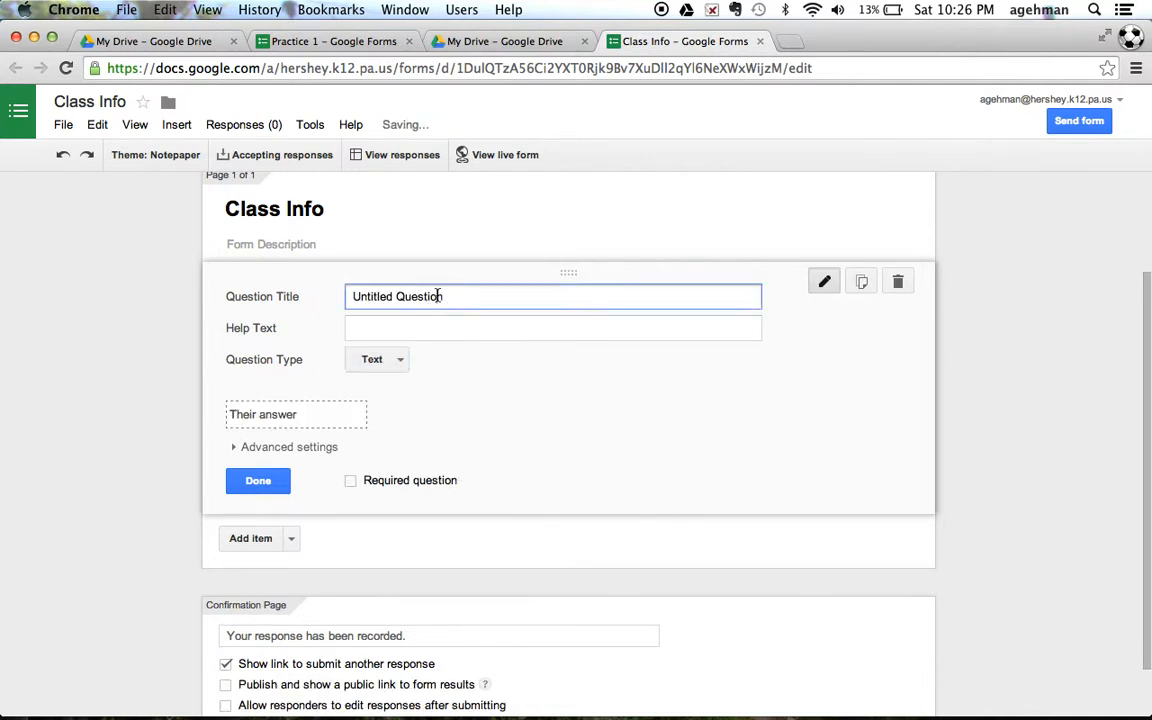
drag(437, 296, 313, 298)
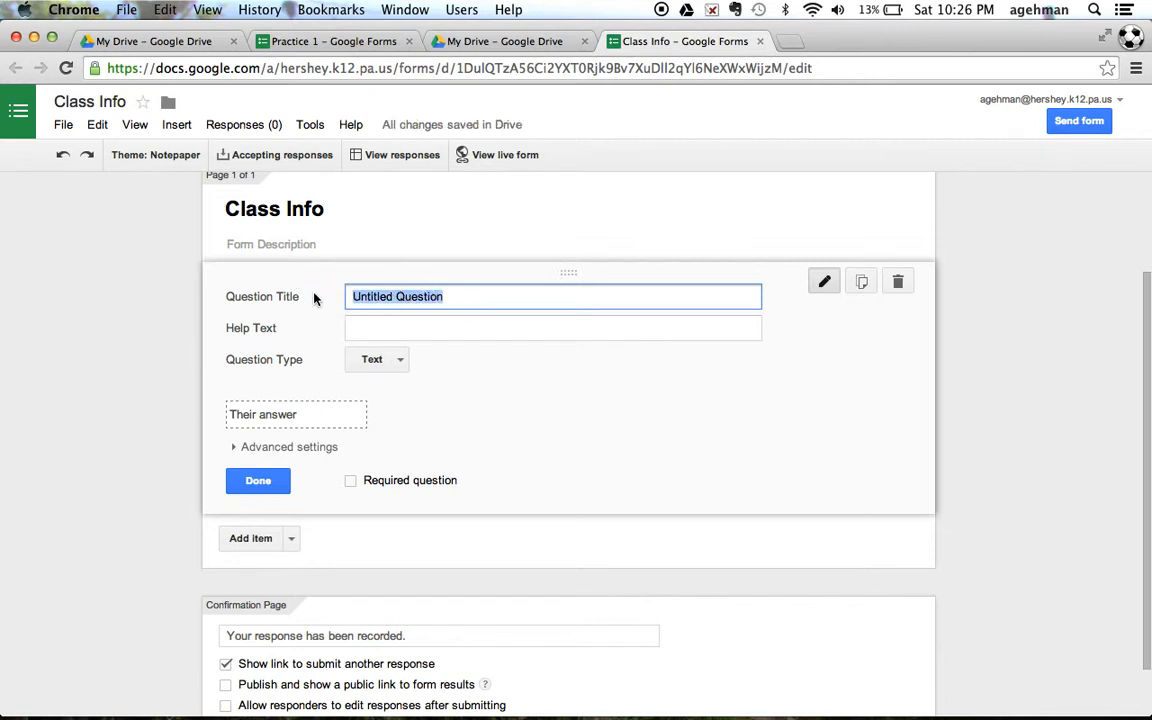
text(What is your)
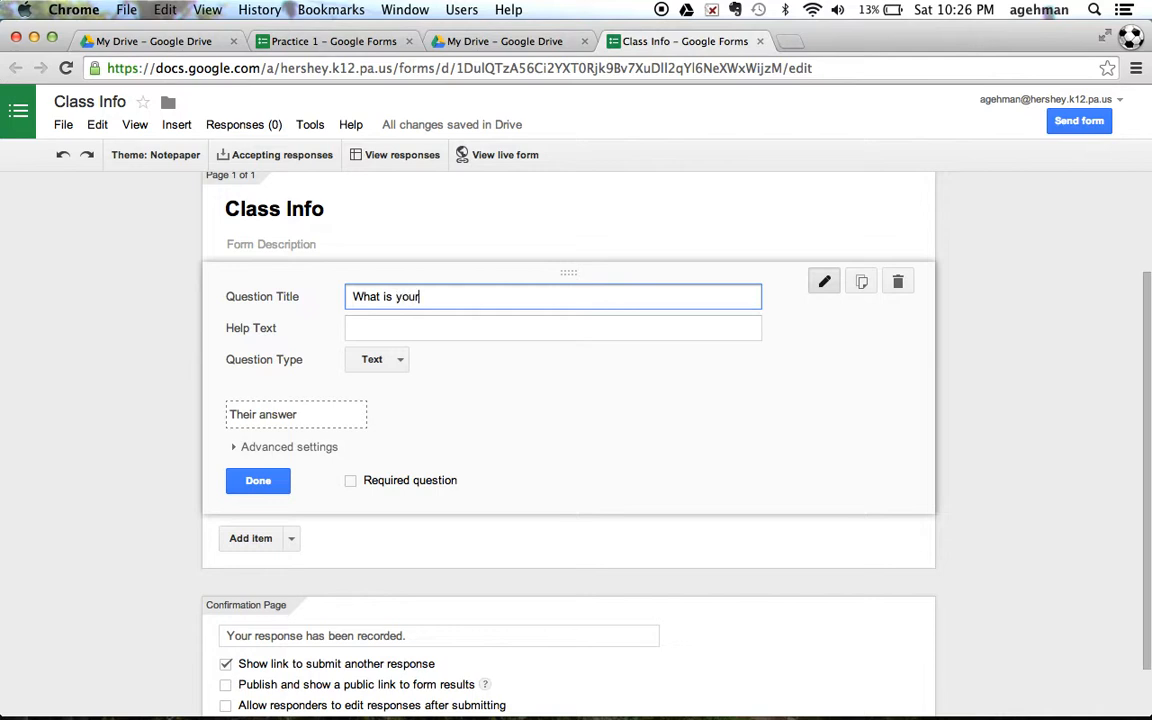
text( first name?)
click(351, 483)
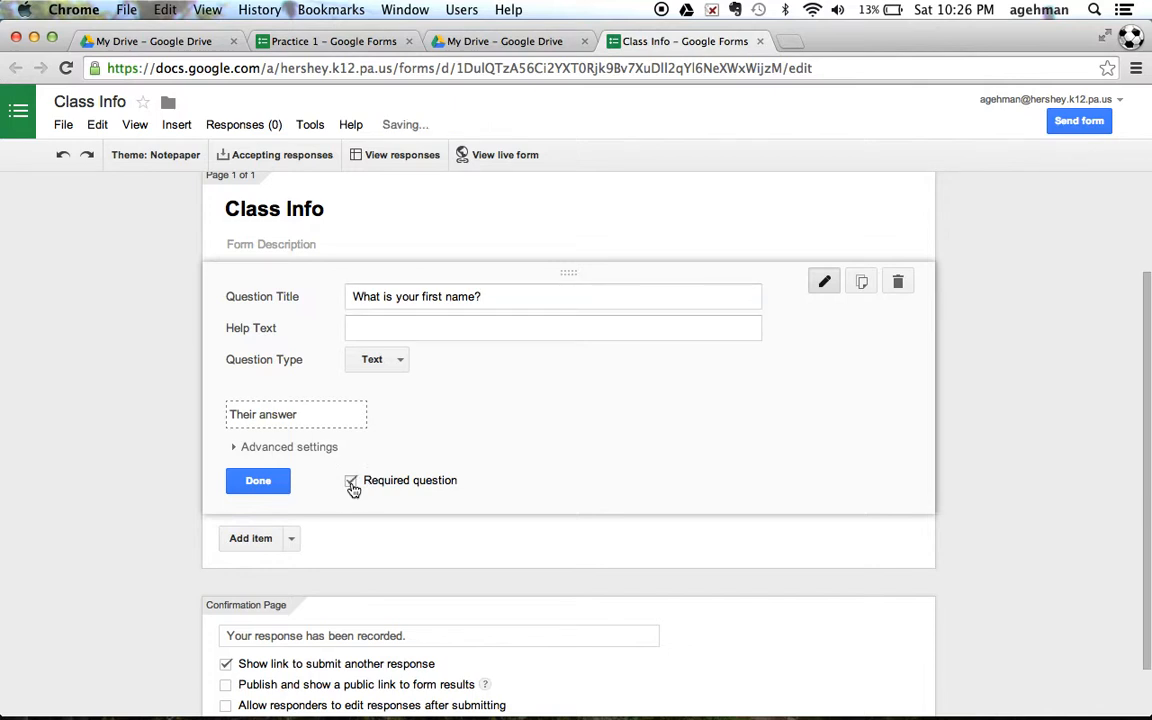
- Examine the data validation option in the first-name question's advanced settings
click(286, 449)
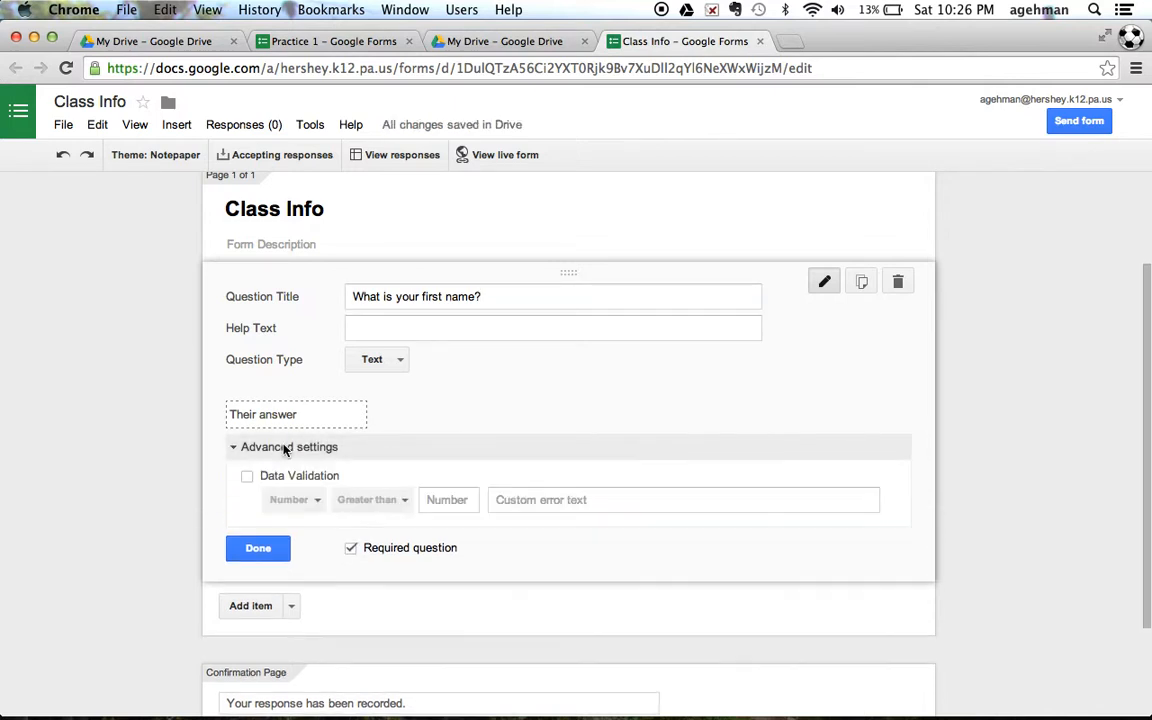
click(247, 483)
click(247, 484)
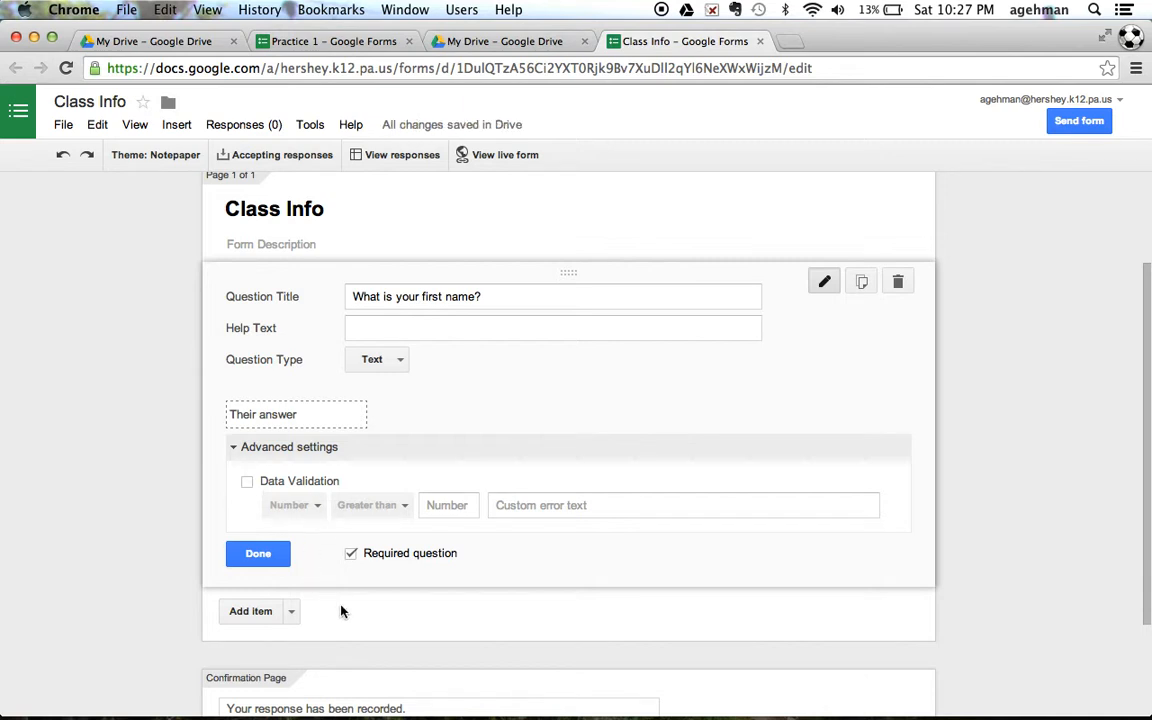
- Add a second question of type Multiple choice titled "How old are you?"
scroll(452, 425, down, 2)
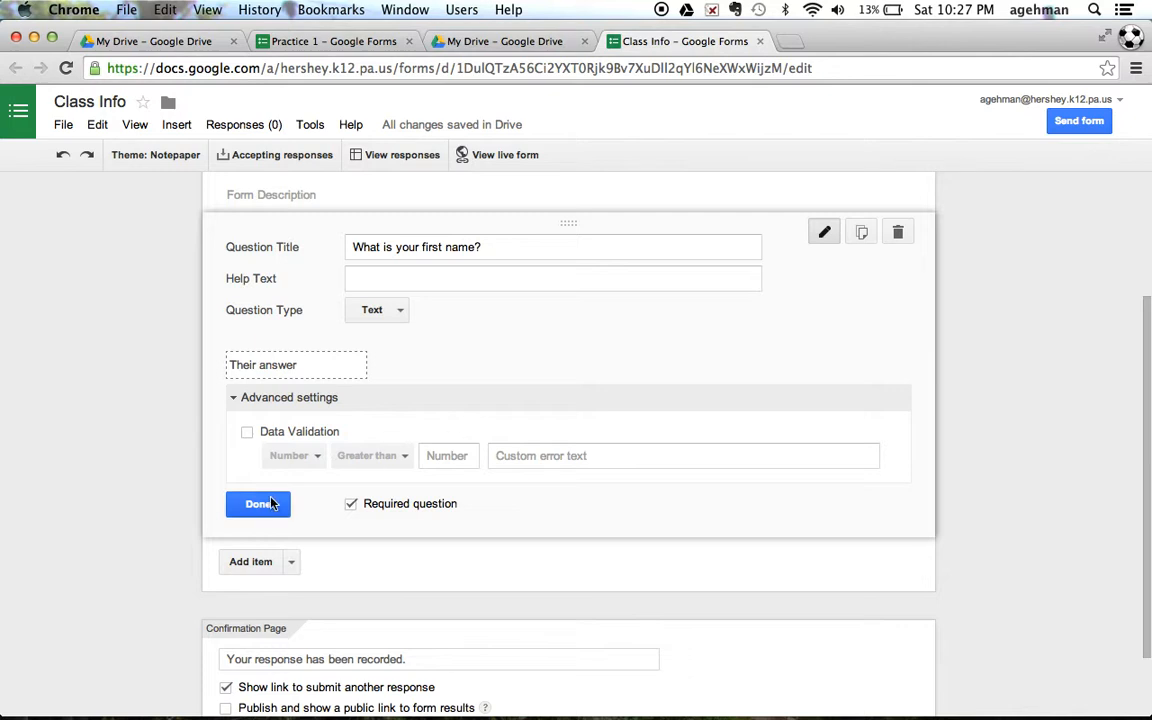
right_click(263, 568)
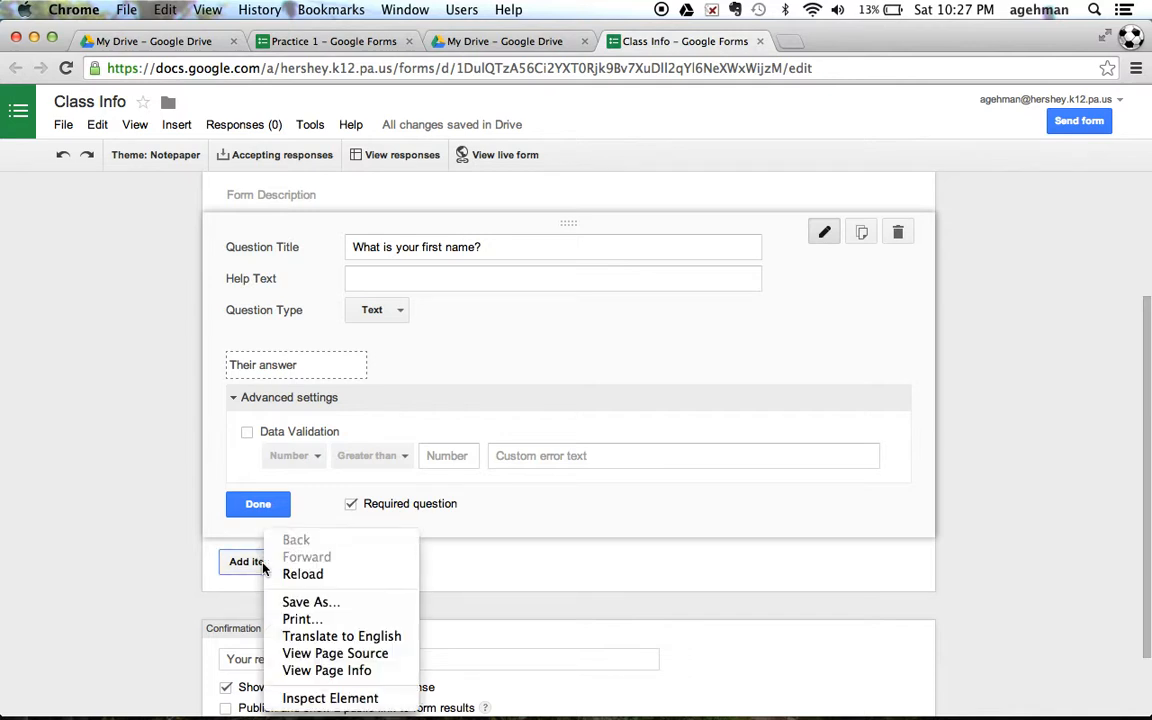
click(237, 568)
click(257, 564)
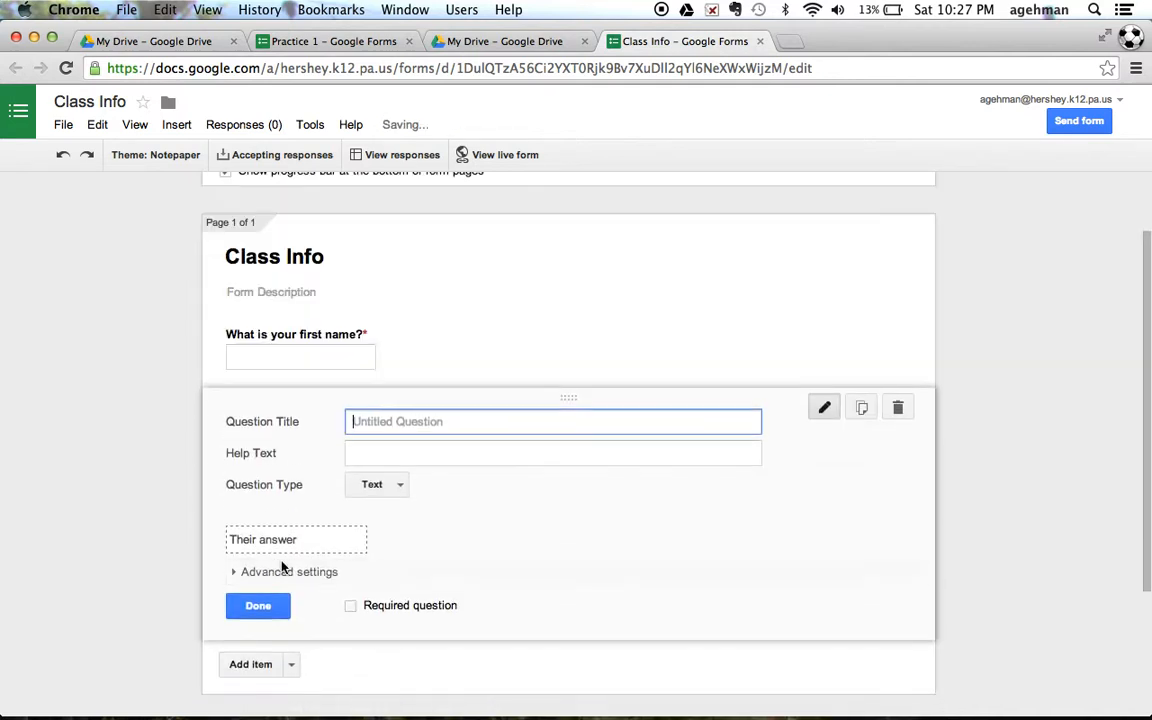
click(399, 485)
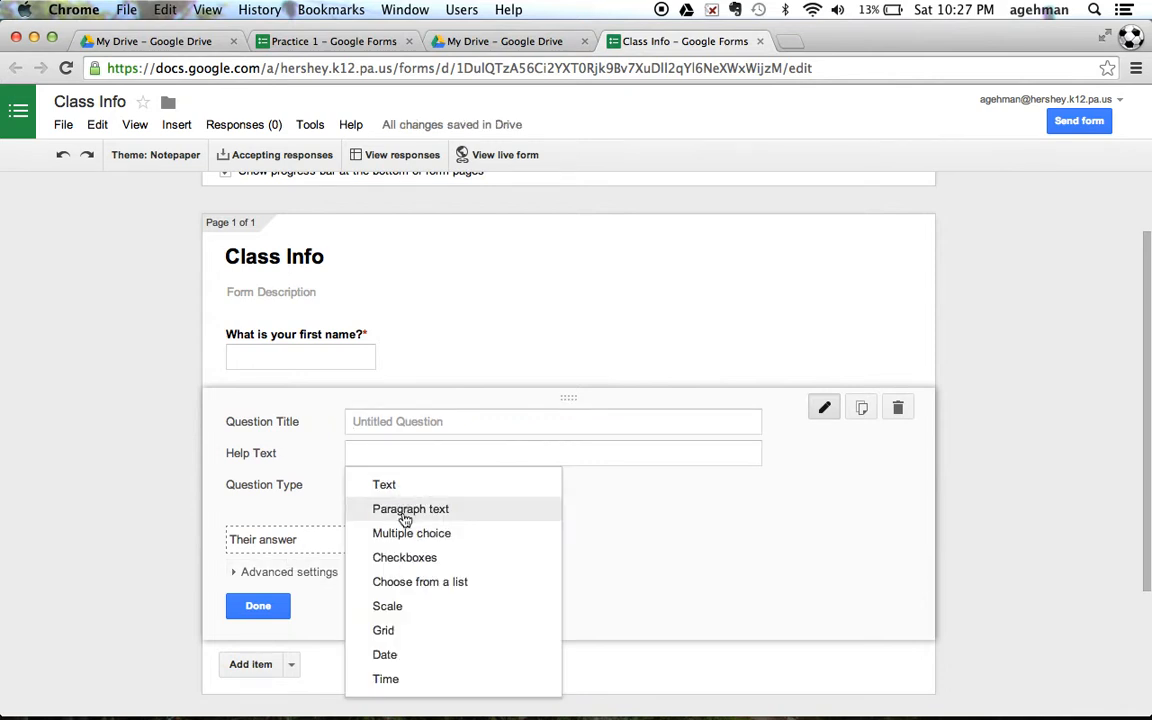
click(409, 536)
click(407, 418)
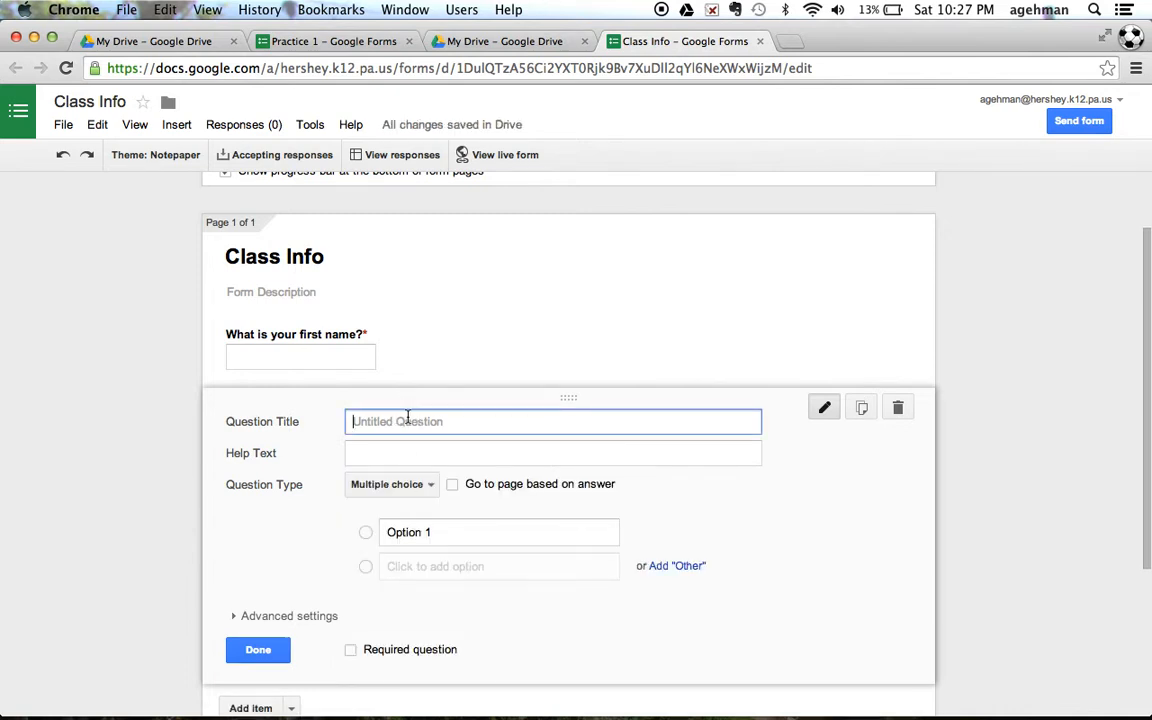
text(How old are y)
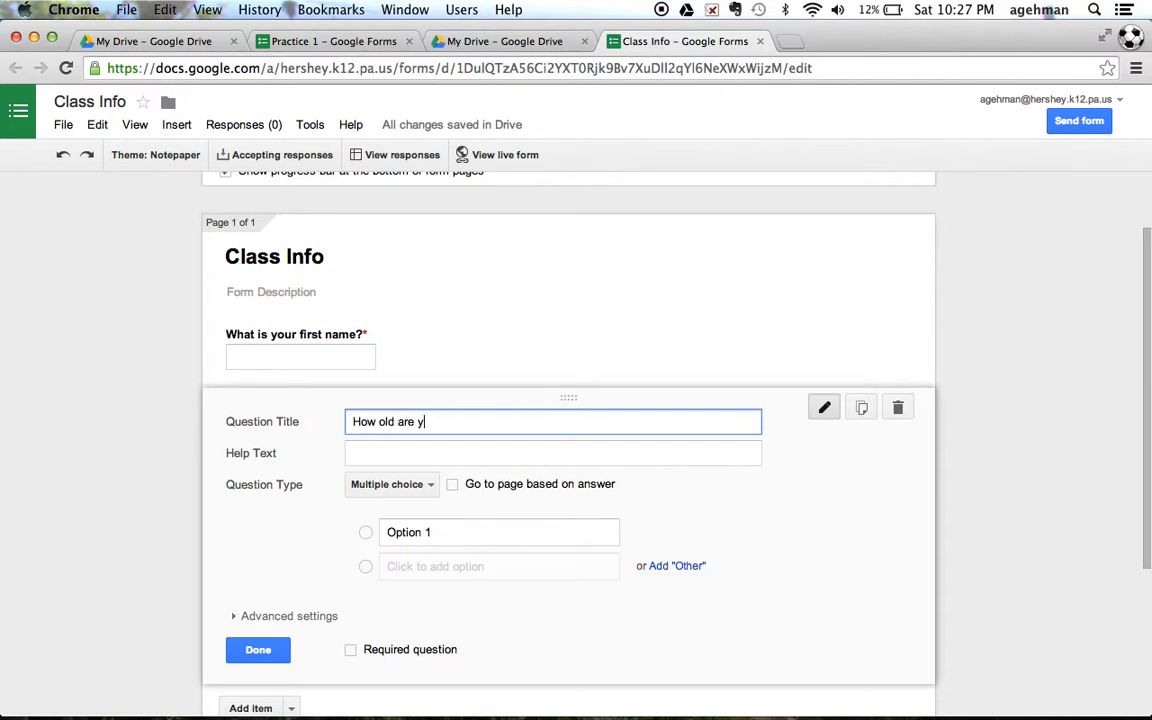
text(ou?)
- Give the age question the answer options "8 years old", "9 years old", "10 years old" and "11 years old"
click(432, 532)
triple_click(438, 532)
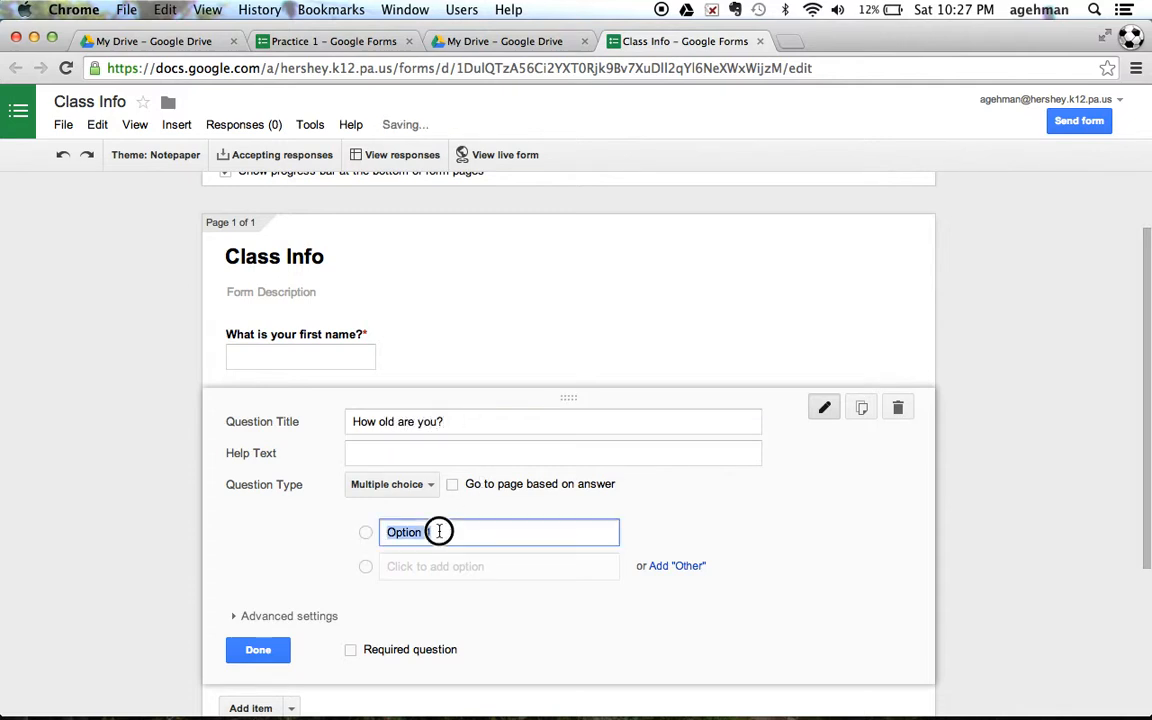
text(8 years old)
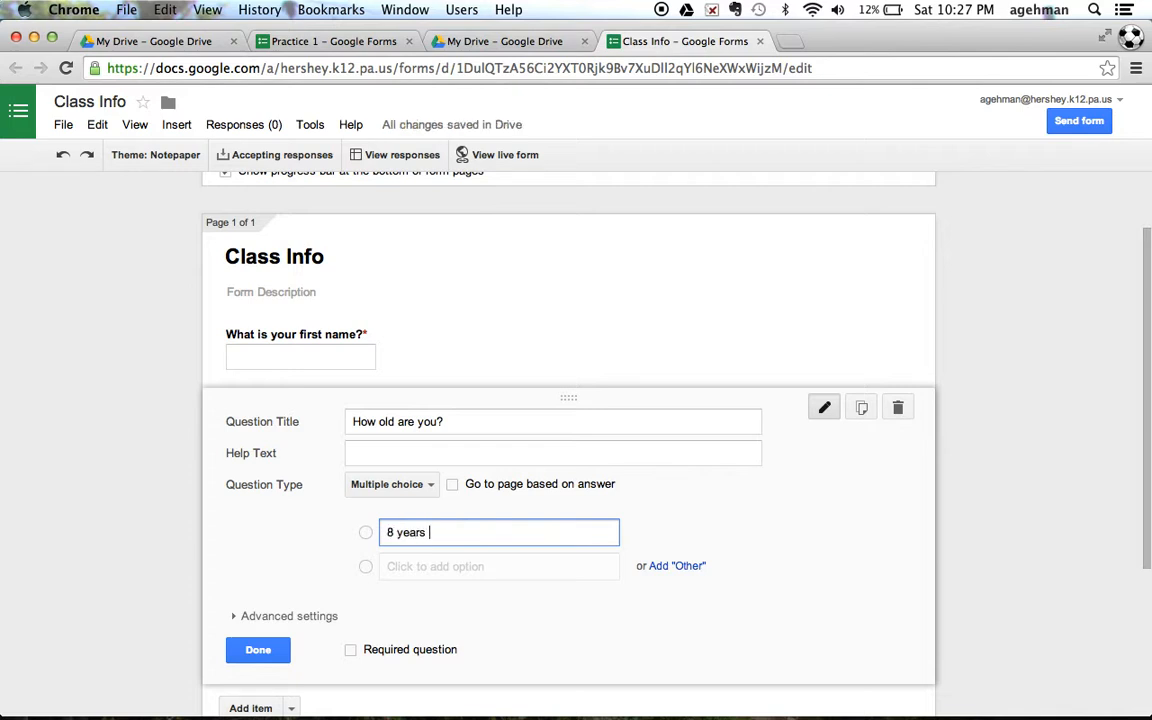
click(421, 570)
text(9 years old)
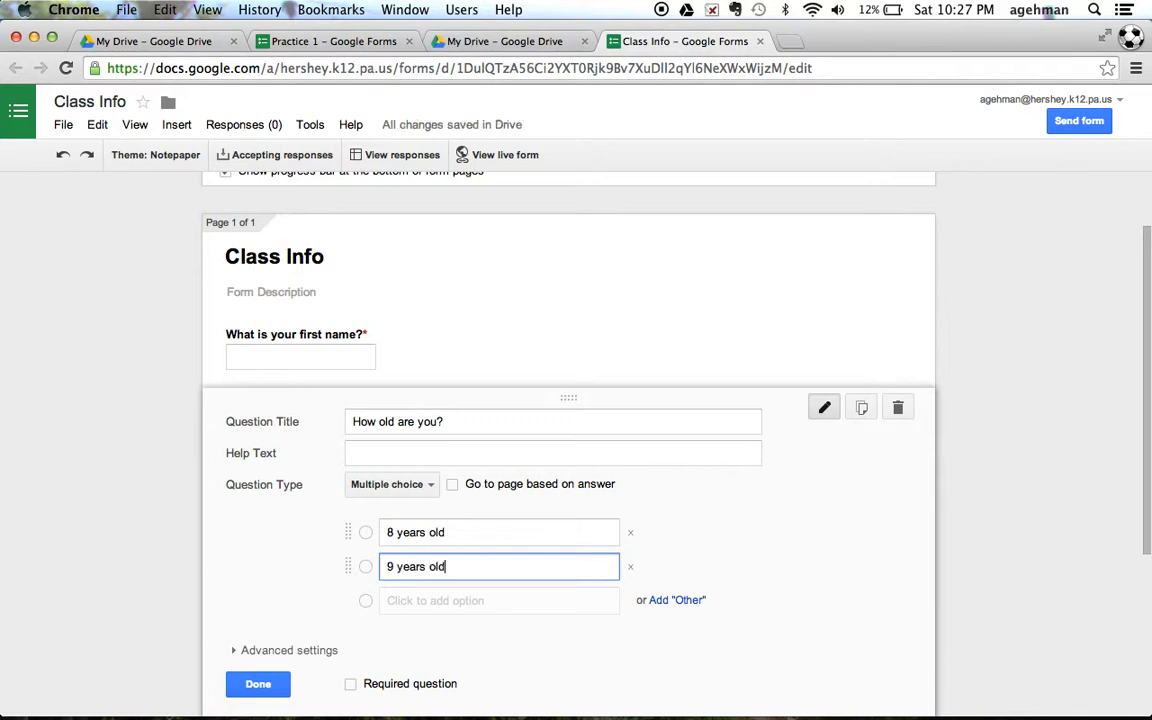
click(420, 605)
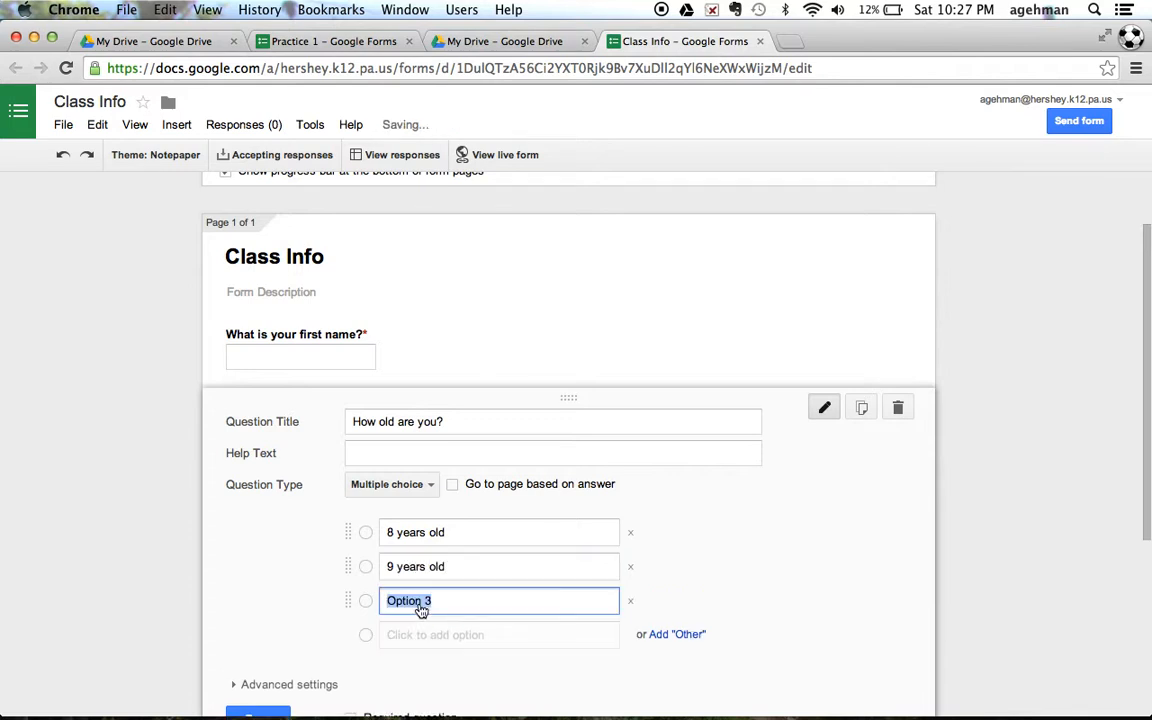
text(10 years old)
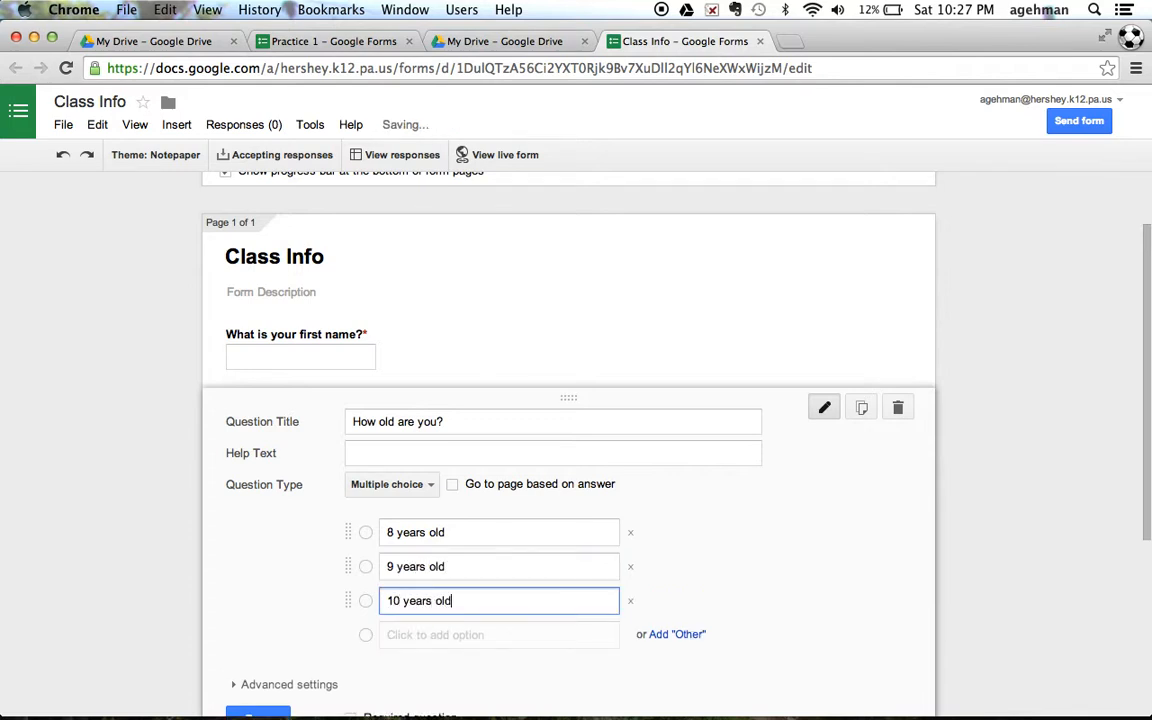
click(418, 640)
text(11 yar)
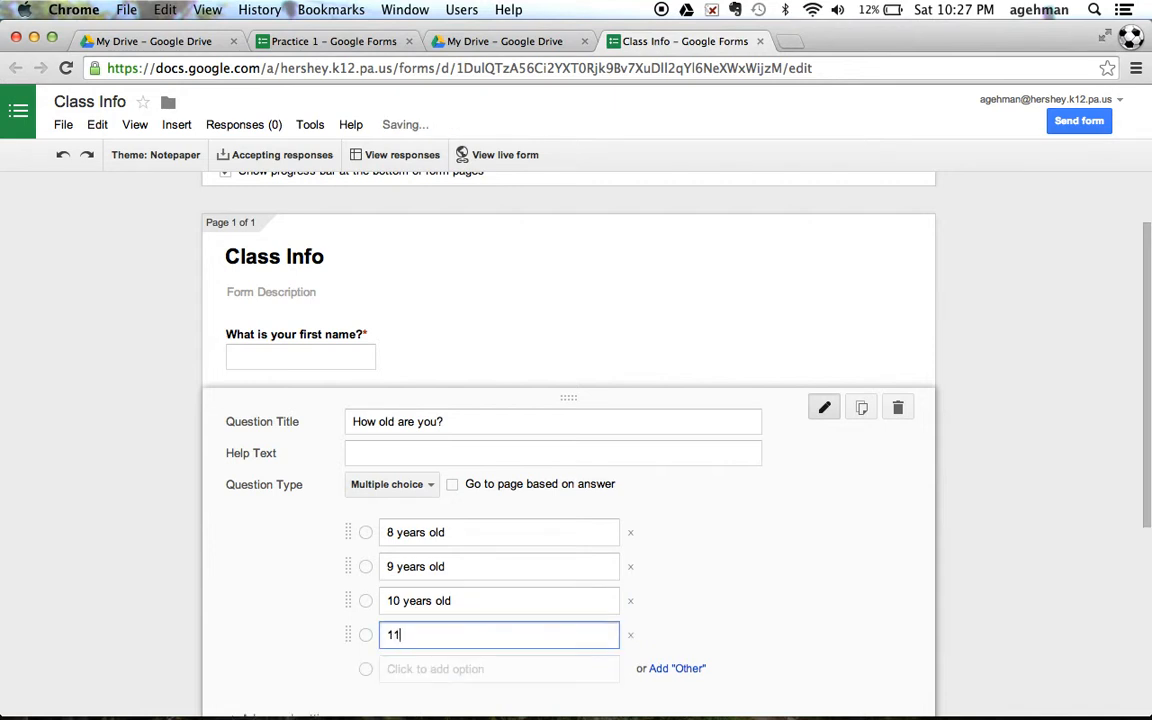
key(BackSpace)
key(BackSpace)
text(ears old)
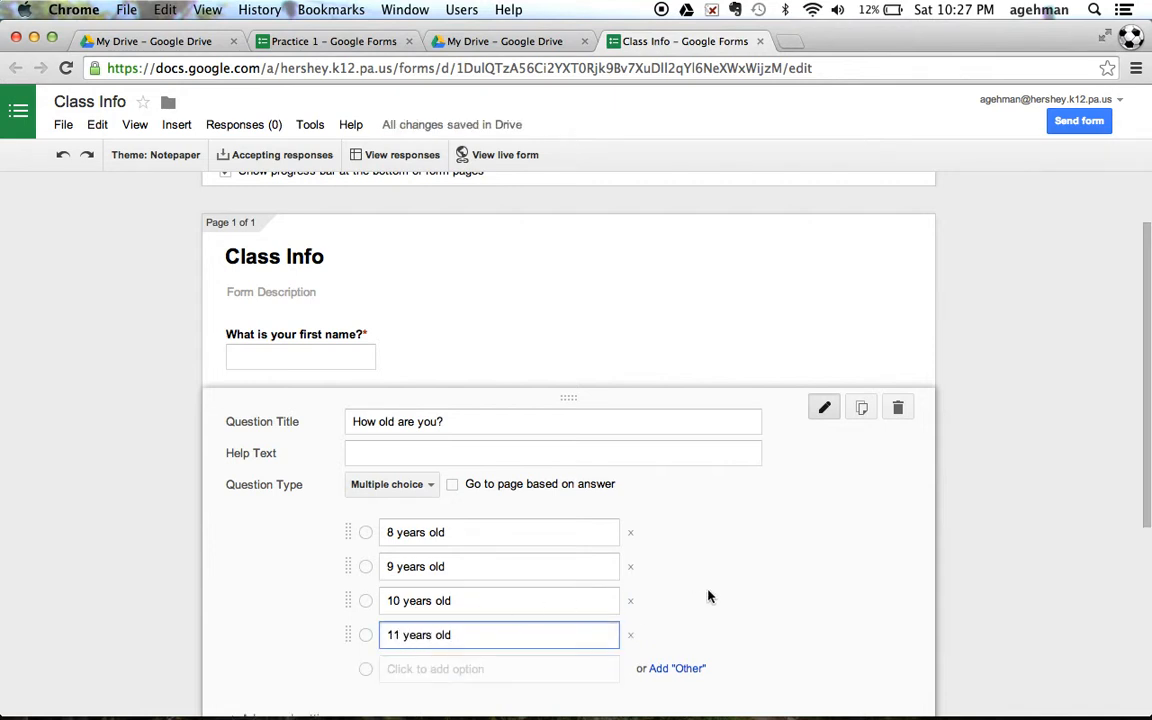
scroll(705, 595, down, 3)
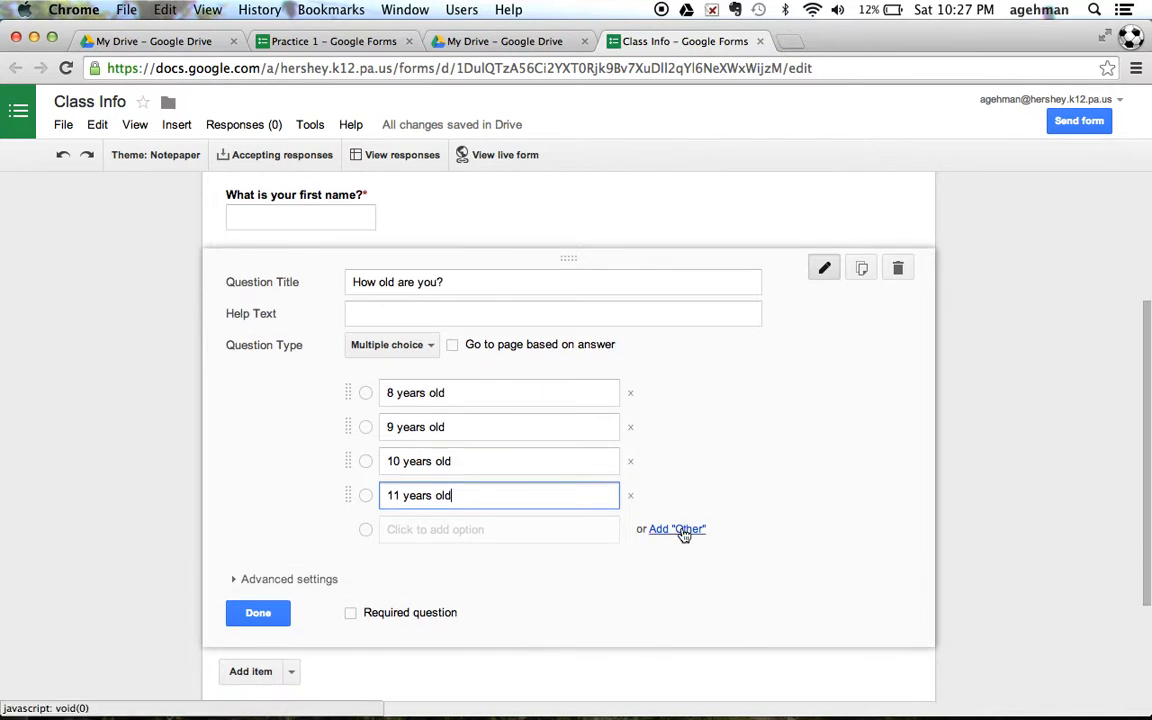
- Add an "Other" answer option to the age question and make the question required
right_click(683, 535)
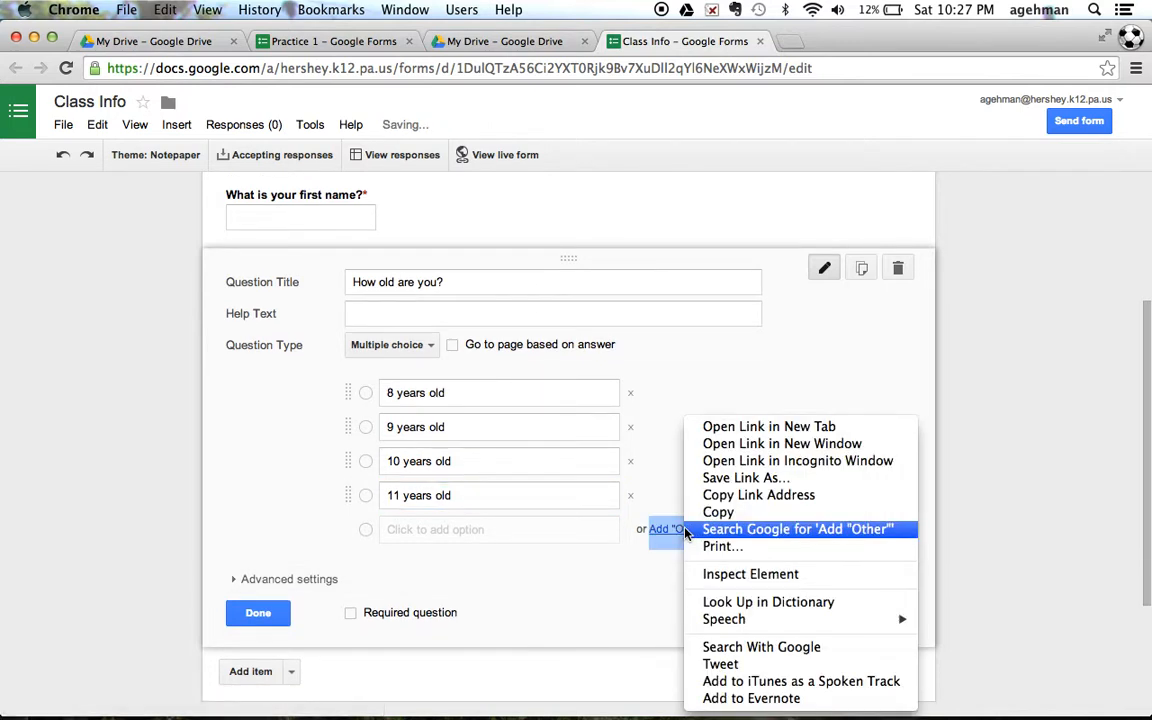
click(658, 530)
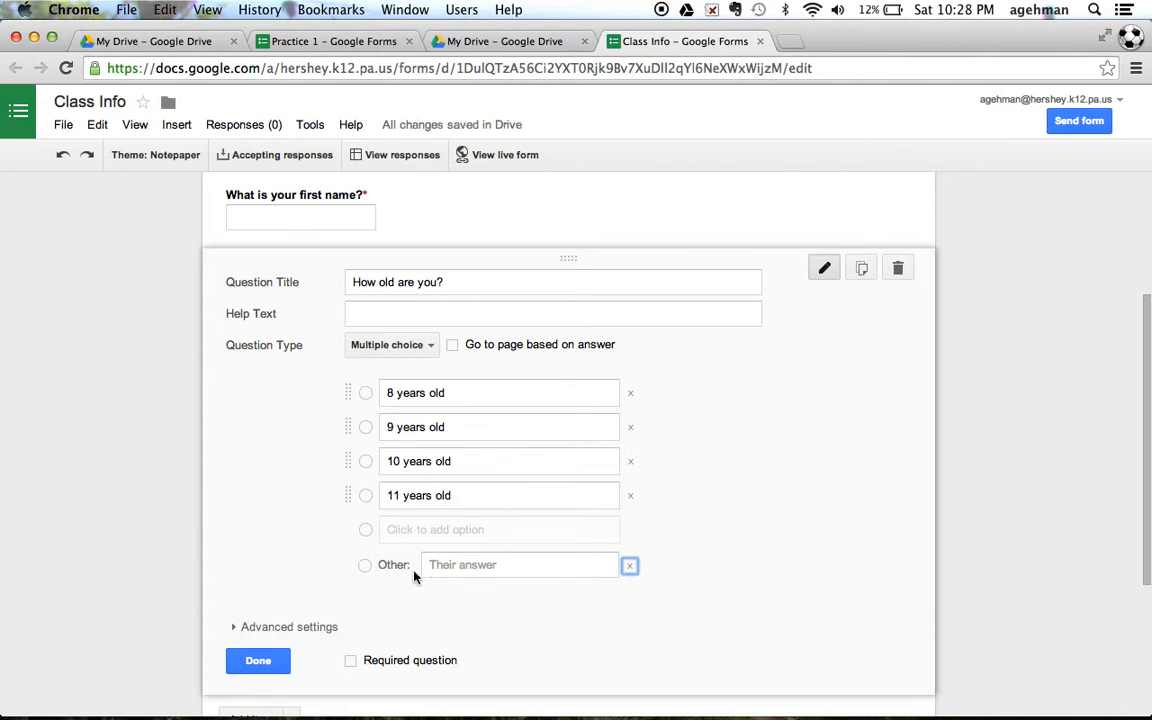
click(350, 660)
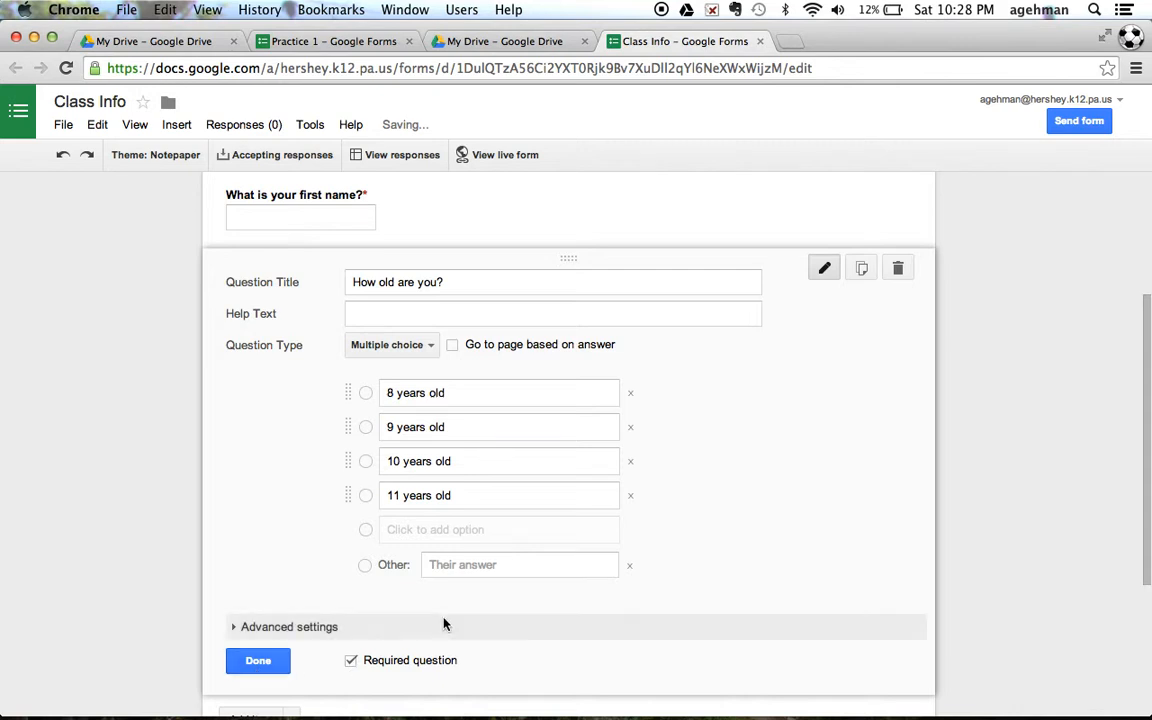
- Add a third question of type Choose from a list titled "What is your favorite pet?"
scroll(443, 622, down, 3)
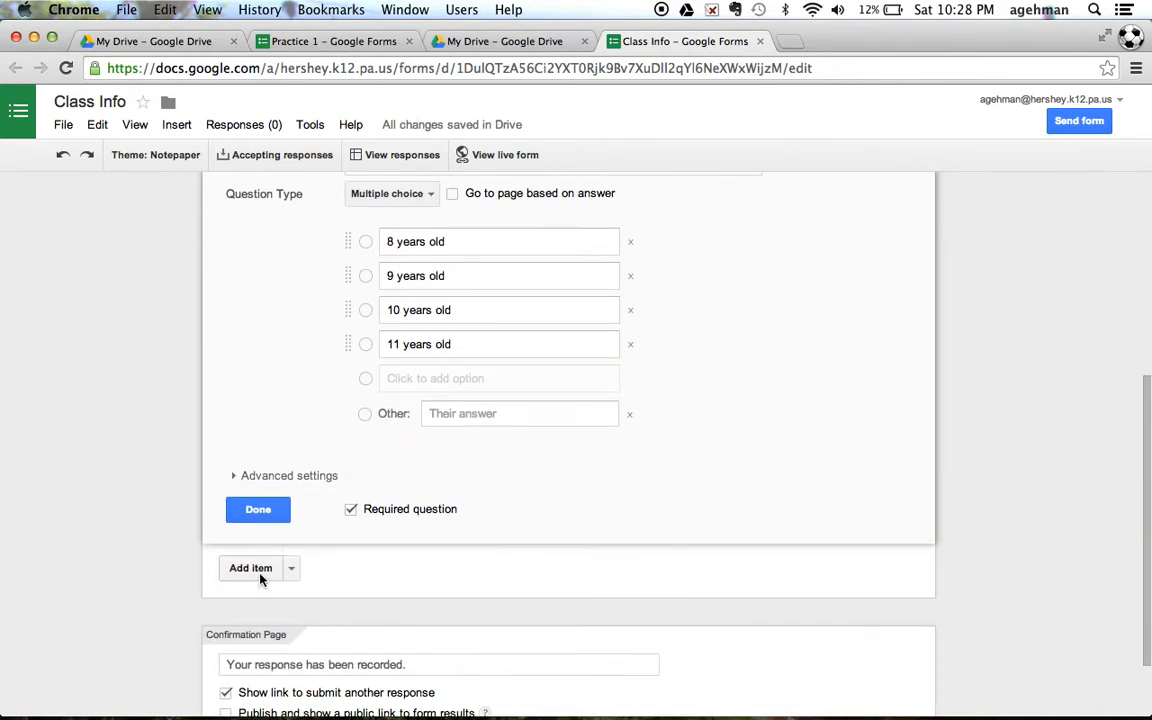
click(260, 578)
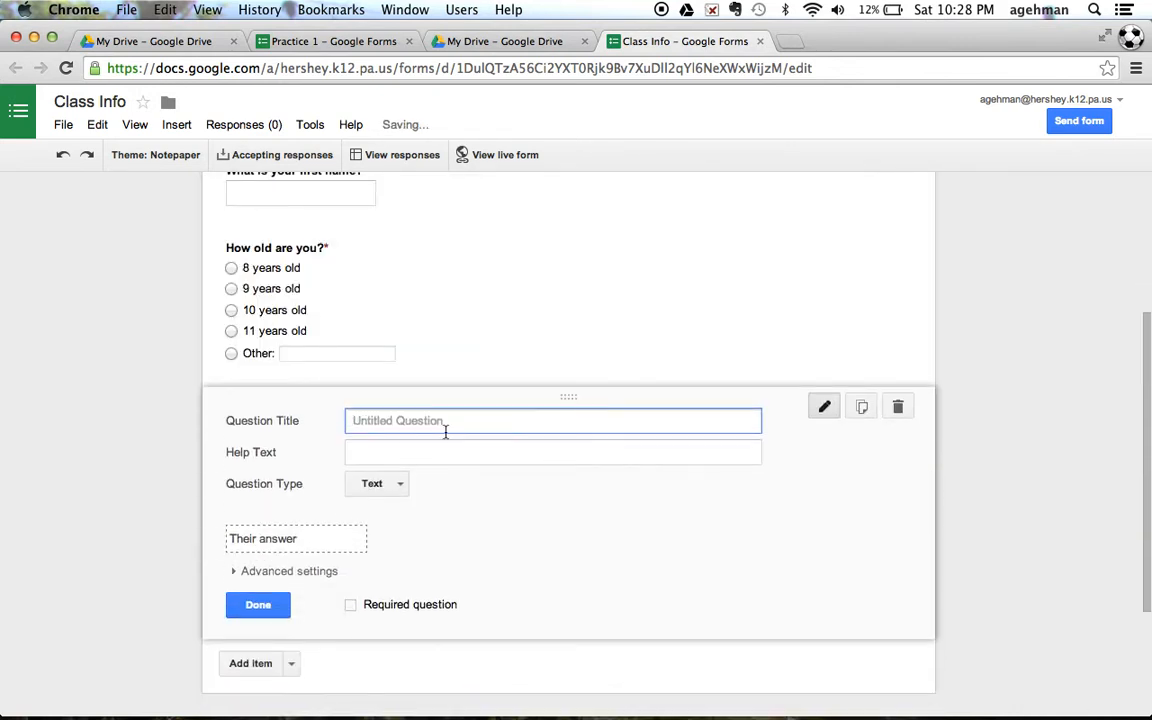
click(399, 483)
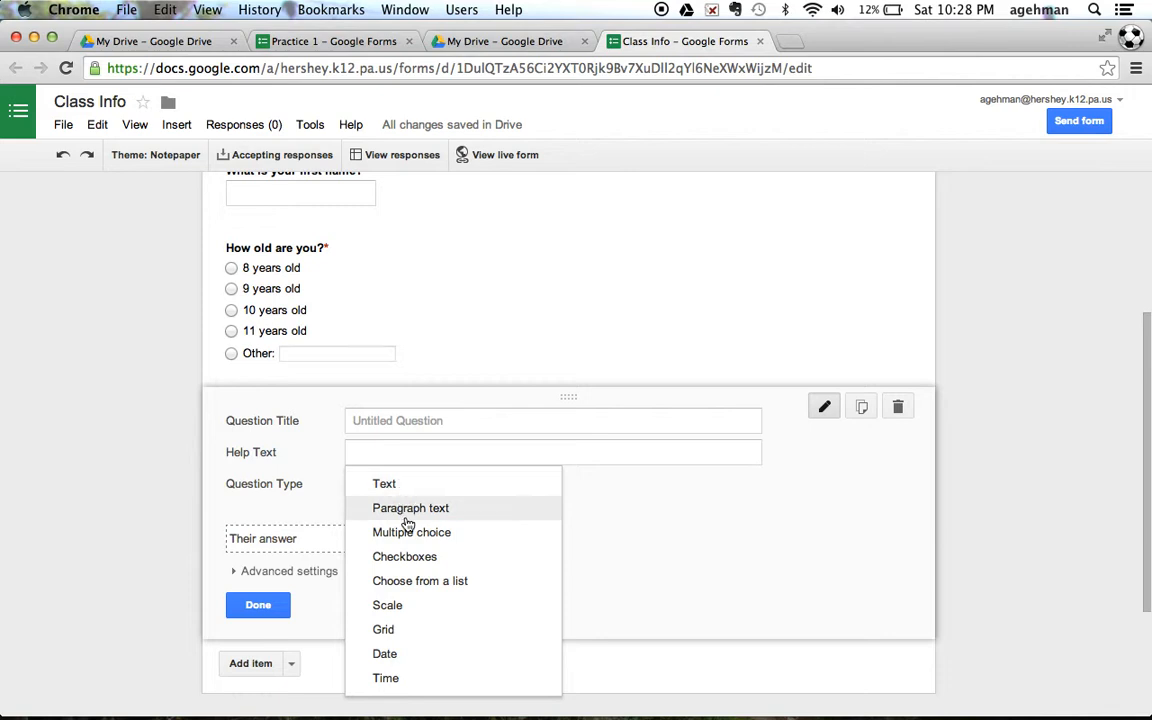
click(418, 586)
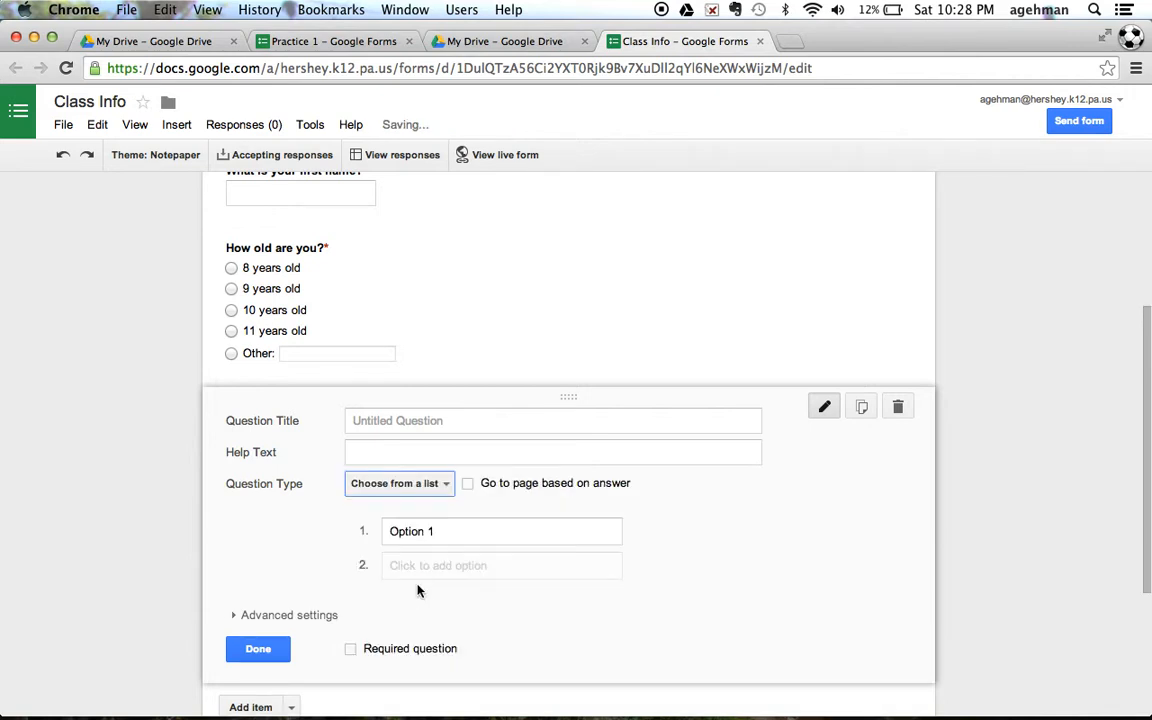
click(416, 424)
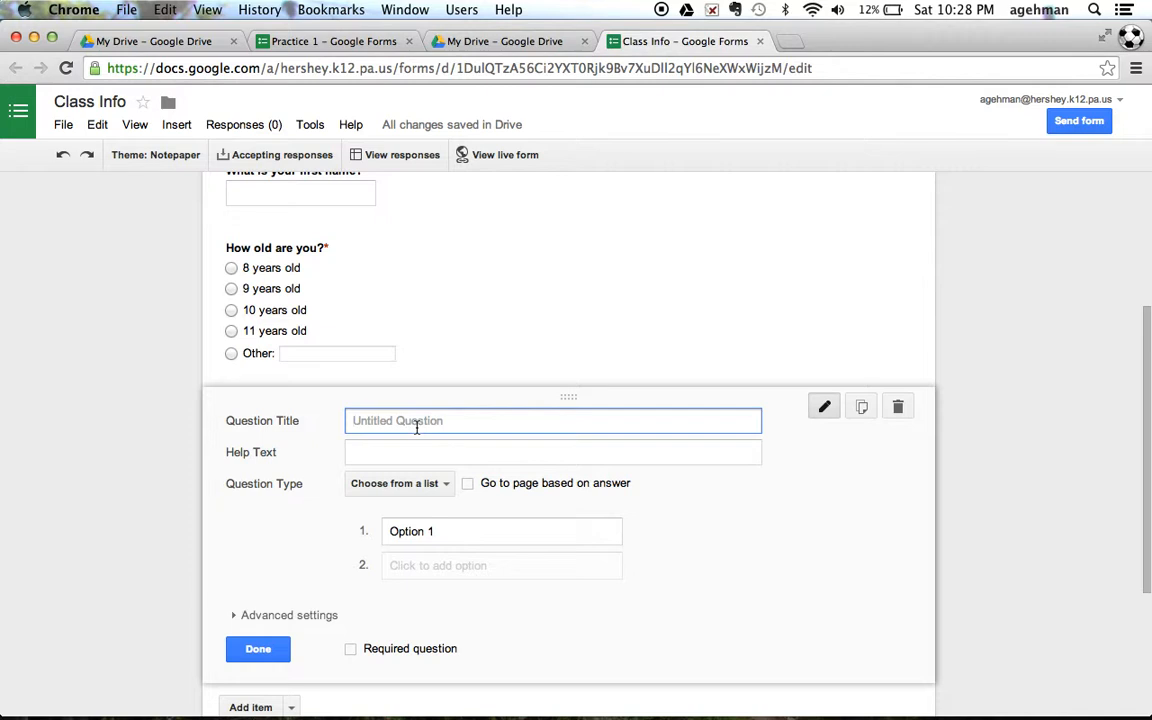
text(What is your favorite pe)
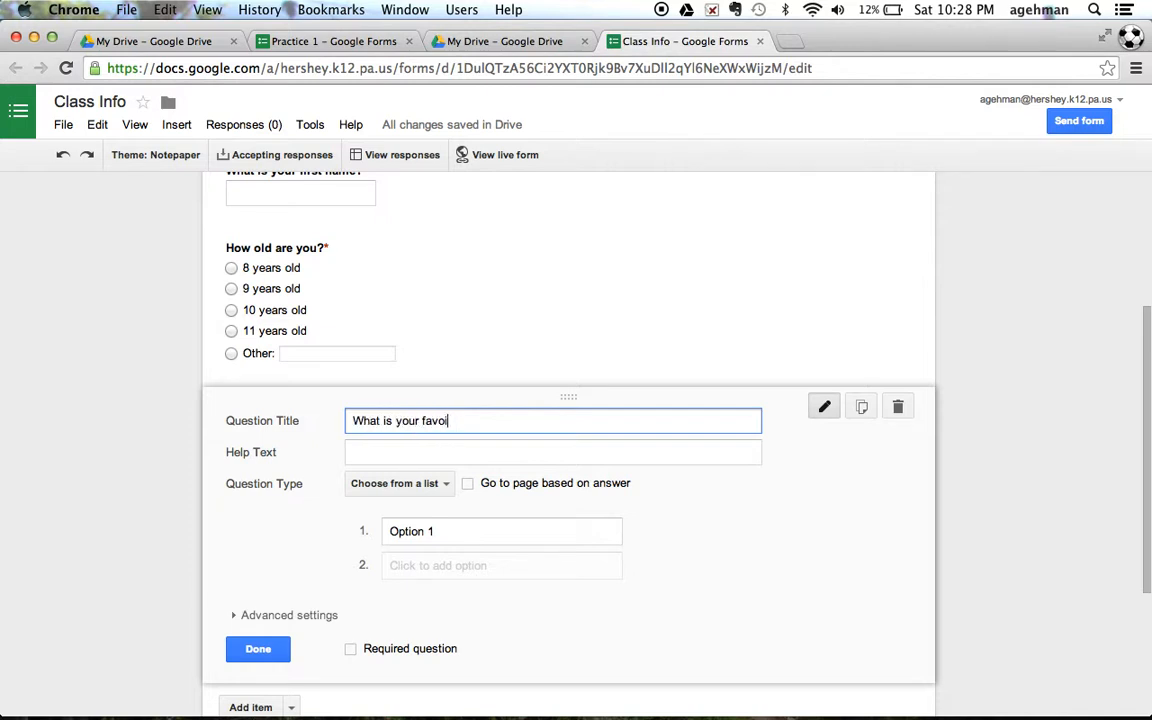
text(t?)
- Give the pet question the options "Cat", "Dog", "Fish" and "Other", and make it required
click(456, 540)
text(Cat)
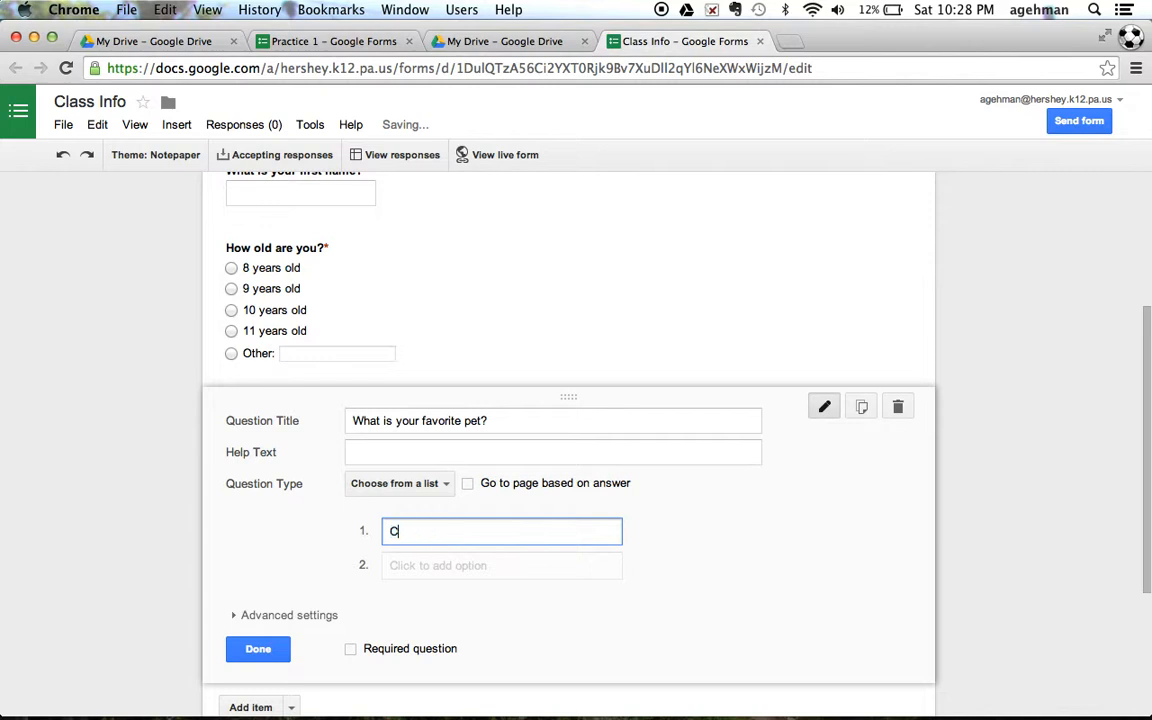
click(453, 572)
text(Dog)
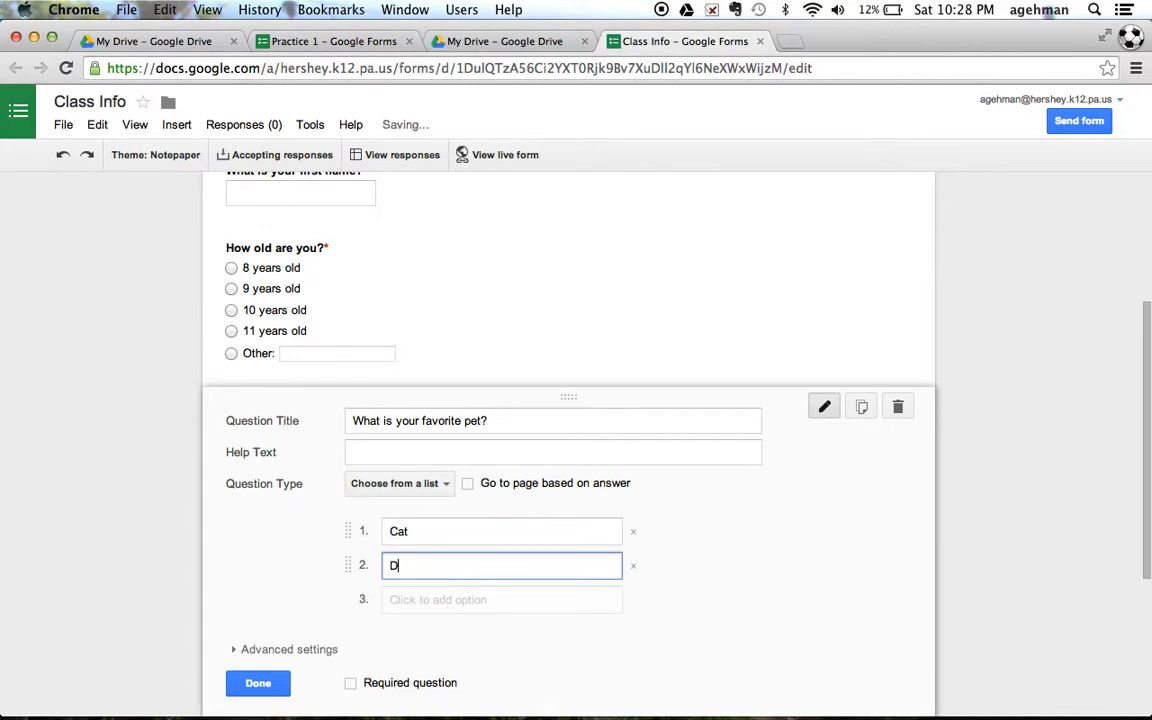
click(441, 599)
text(Fish)
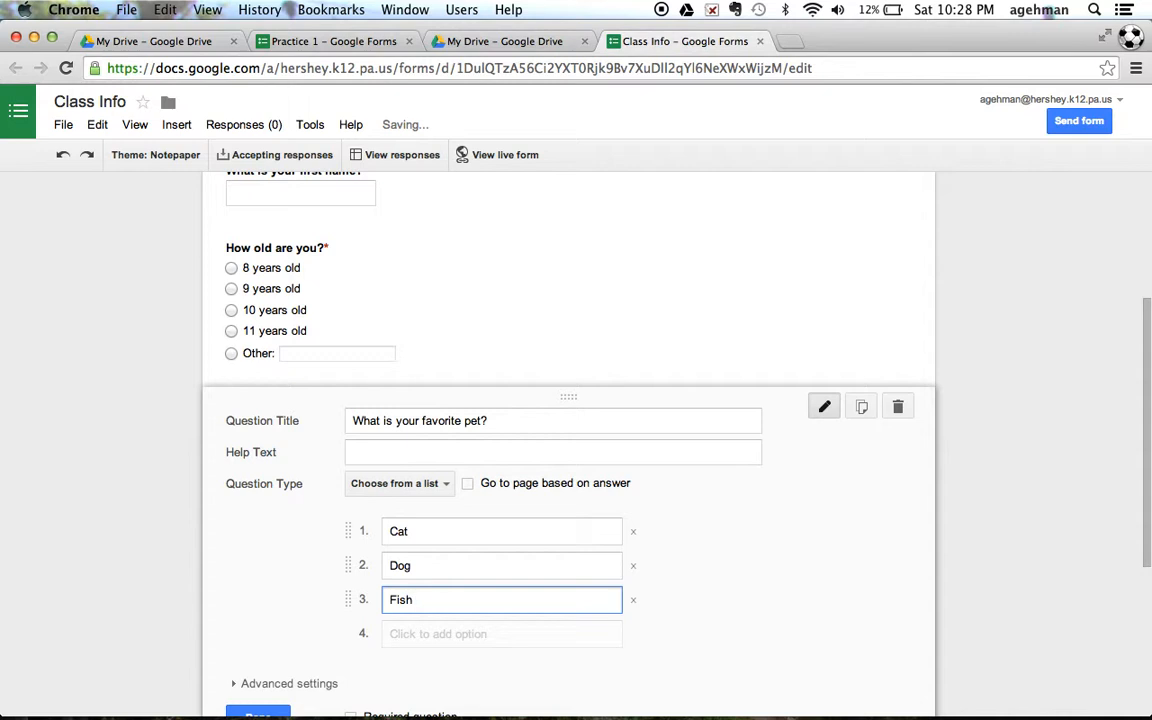
click(427, 636)
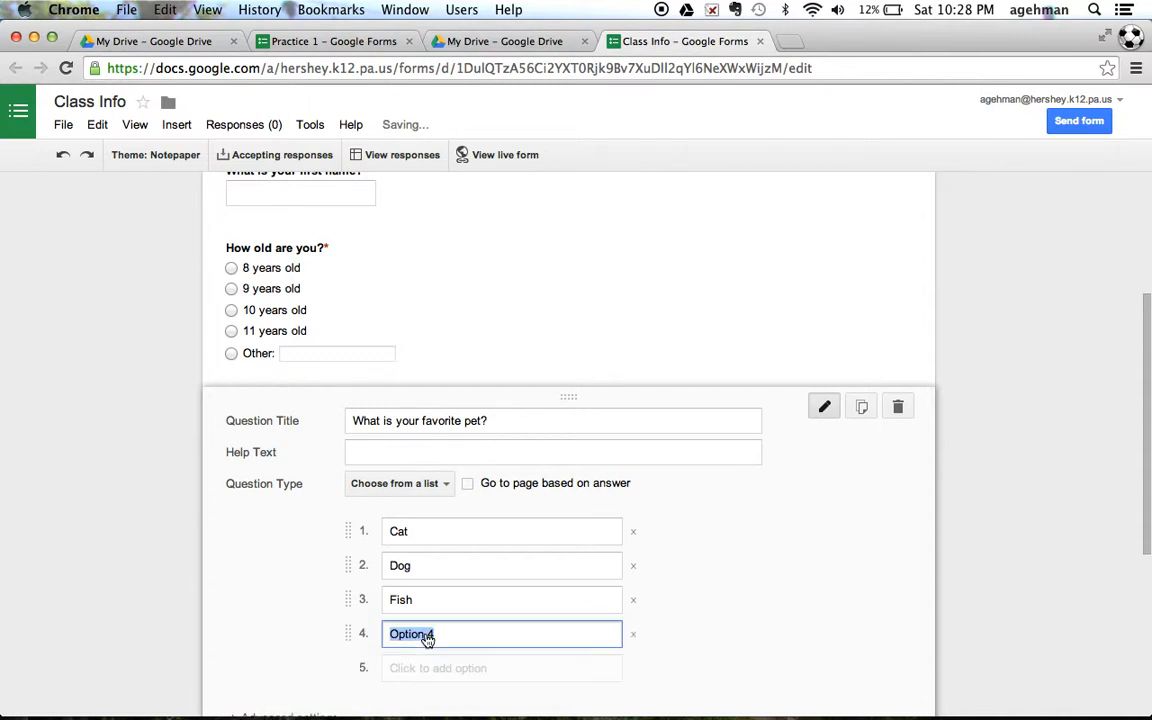
scroll(748, 514, down, 3)
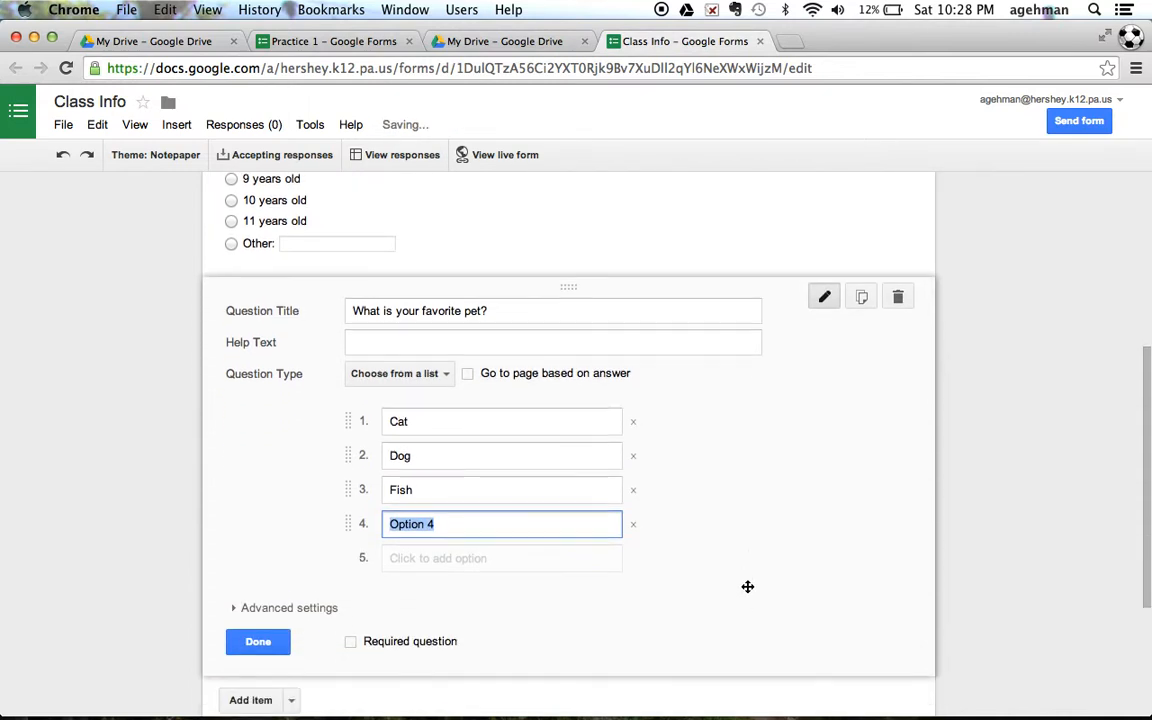
text(Other)
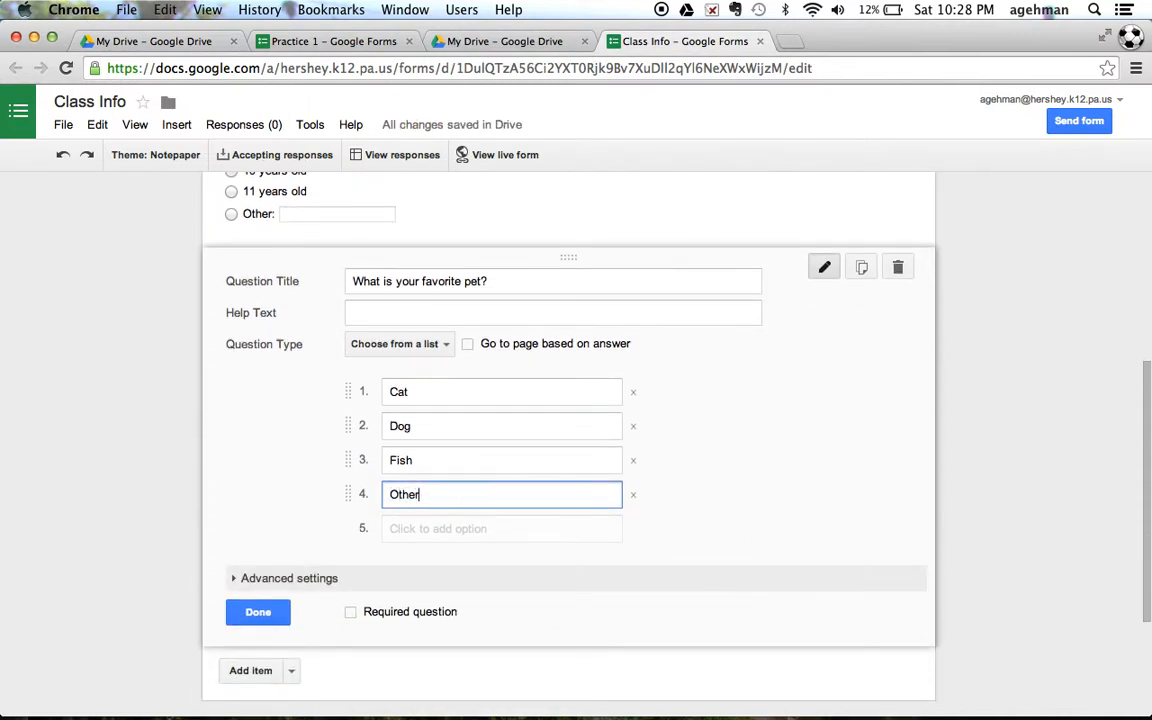
click(358, 613)
- Add a fourth question of type Scale titled "How excited are you for fourth grade?"
scroll(504, 560, down, 4)
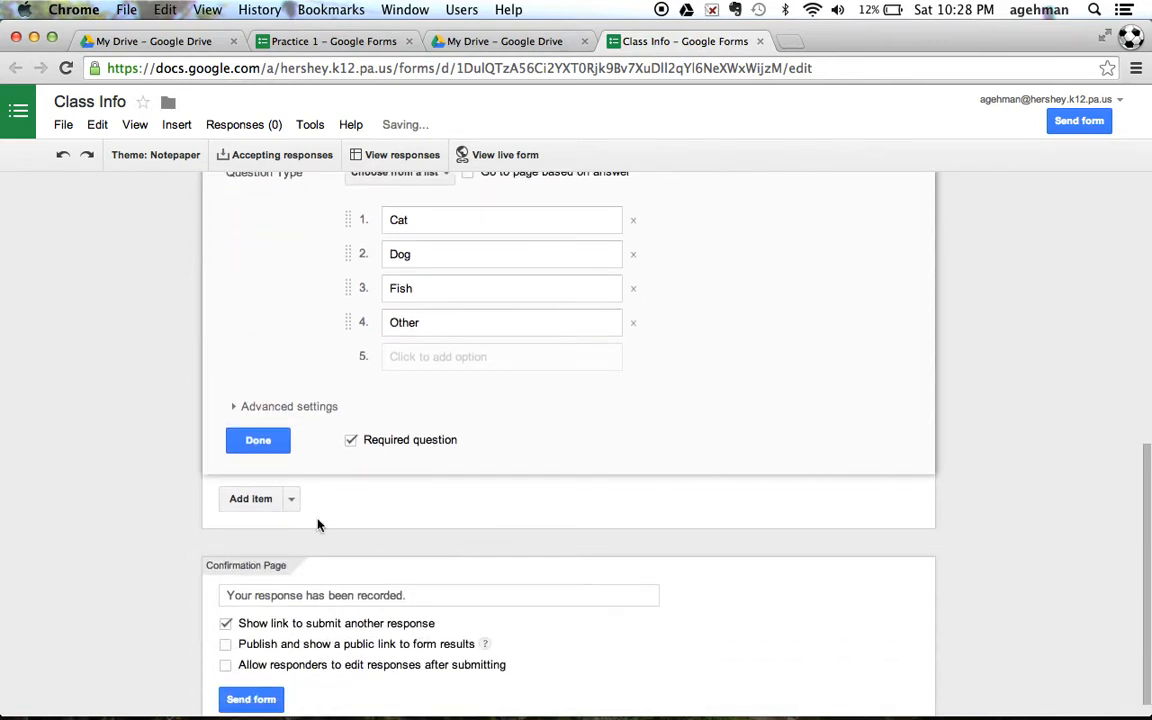
click(234, 496)
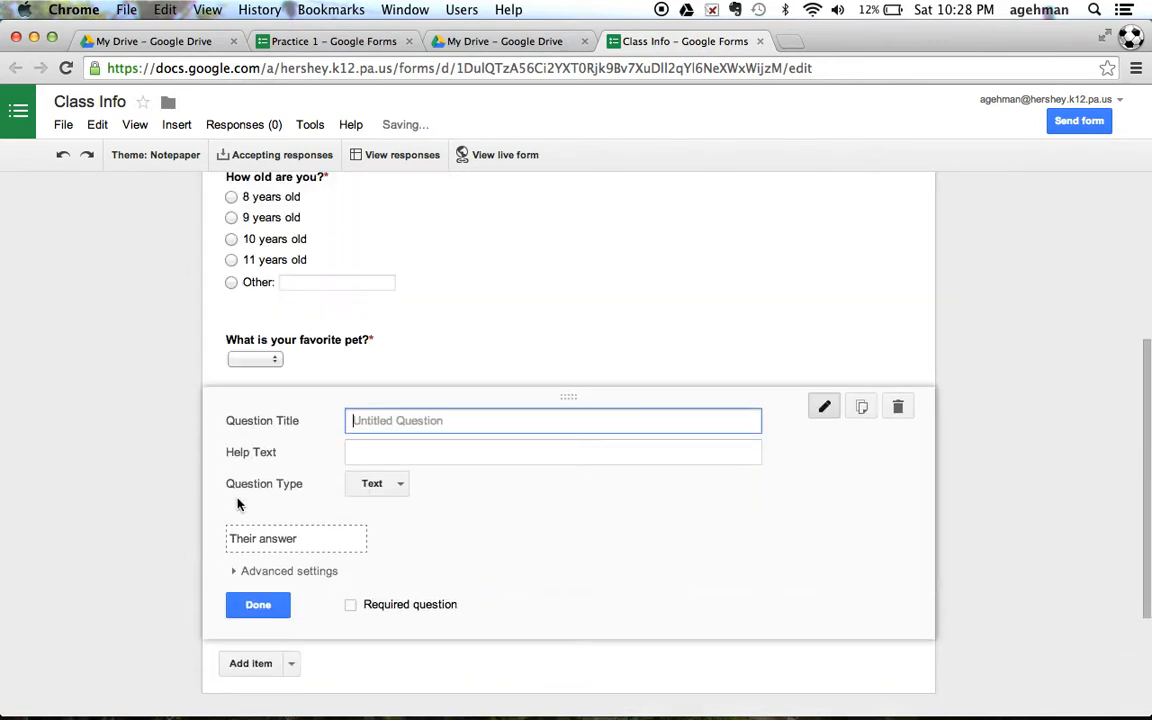
click(400, 483)
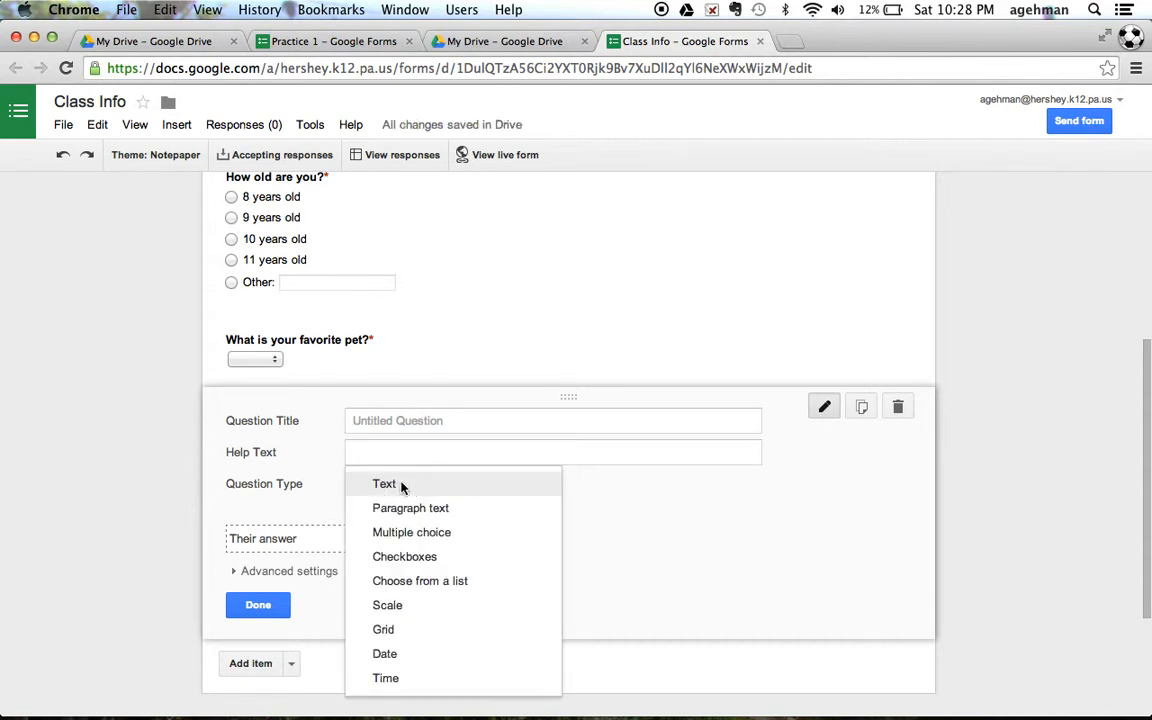
click(404, 604)
click(427, 429)
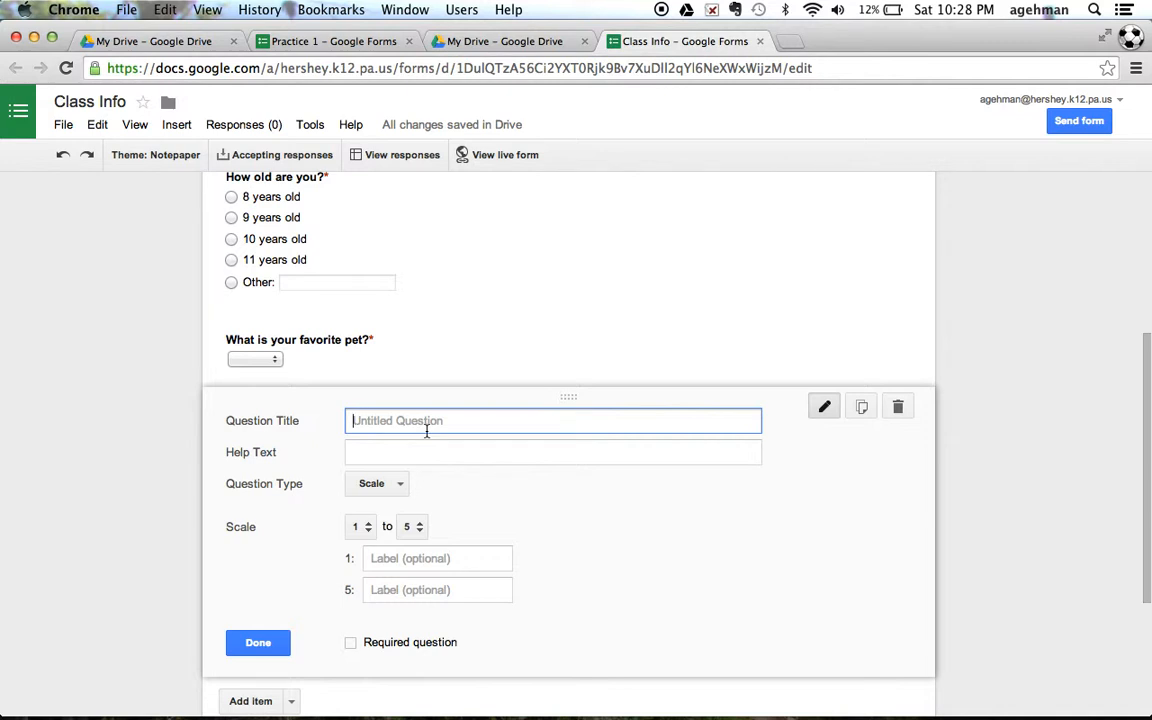
text(How ex)
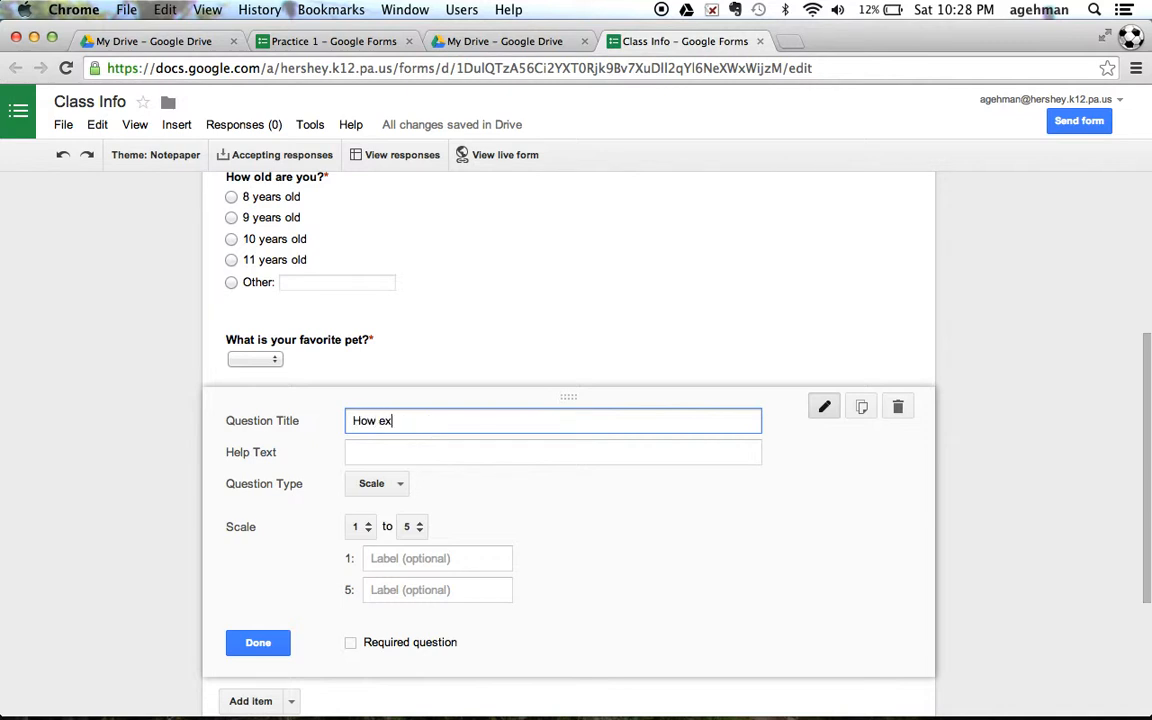
text(cited are you for fourth grade?)
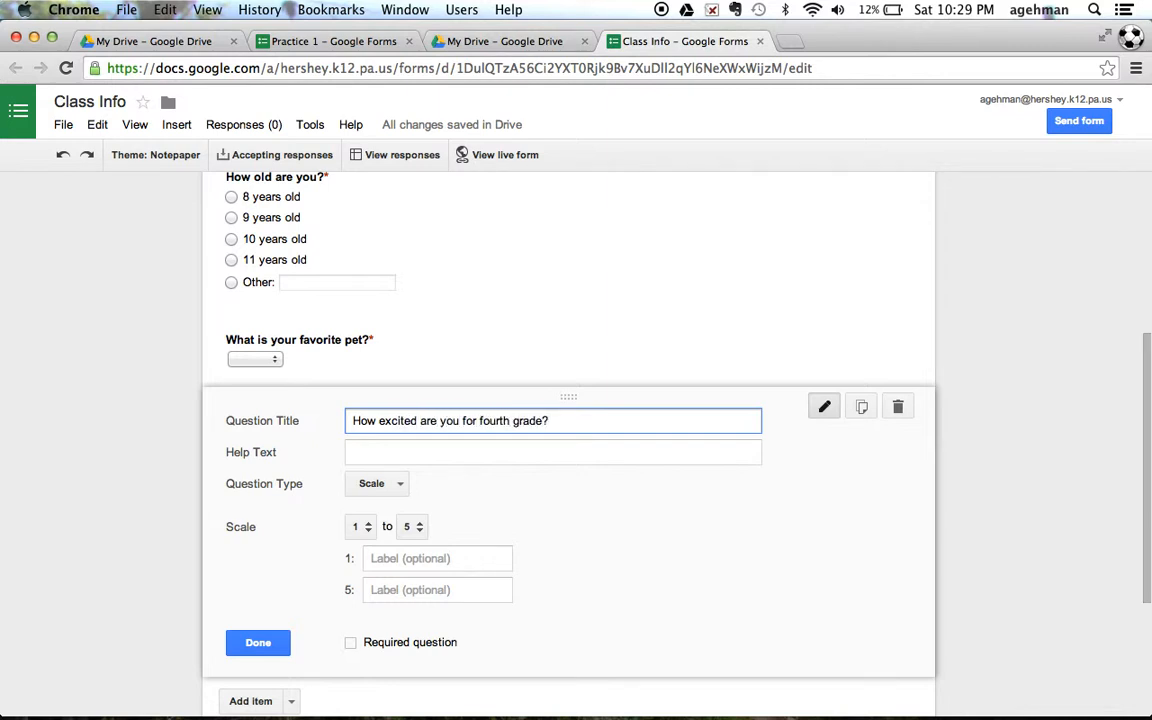
- Label the low end of the excitement scale "Not Excited" and the high end "Very Excited"
click(379, 560)
text(Very E)
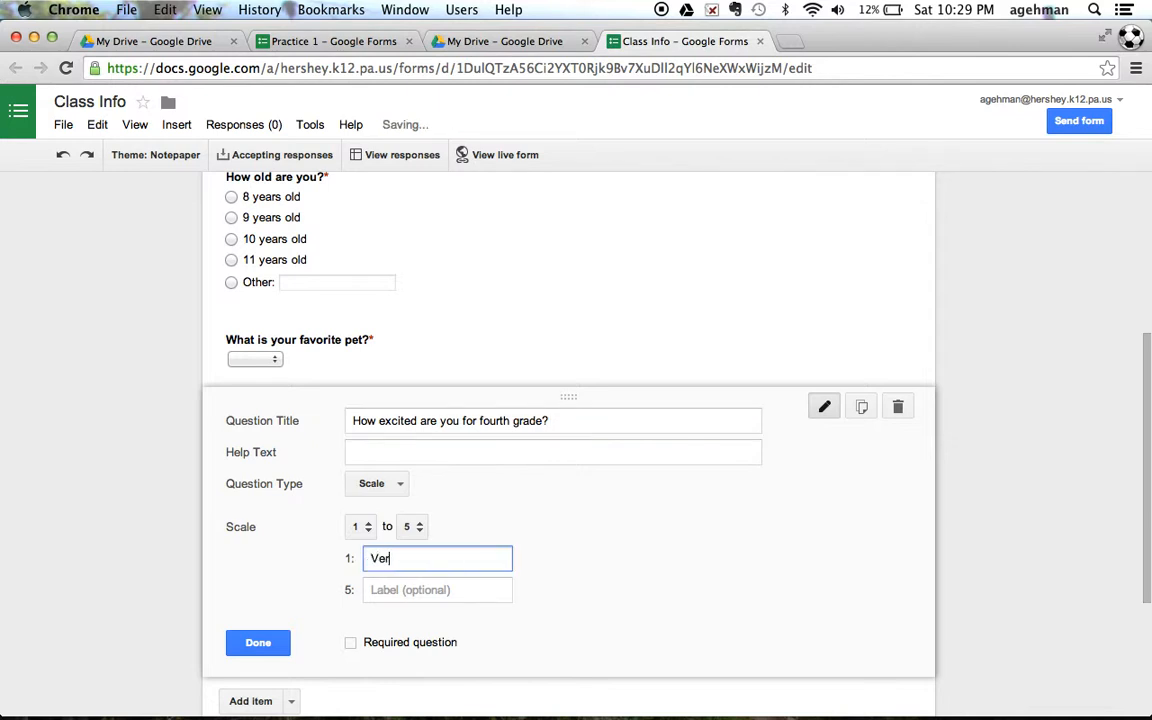
key(BackSpace)
key(BackSpace)
key(BackSpace)
key(BackSpace)
key(BackSpace)
key(BackSpace)
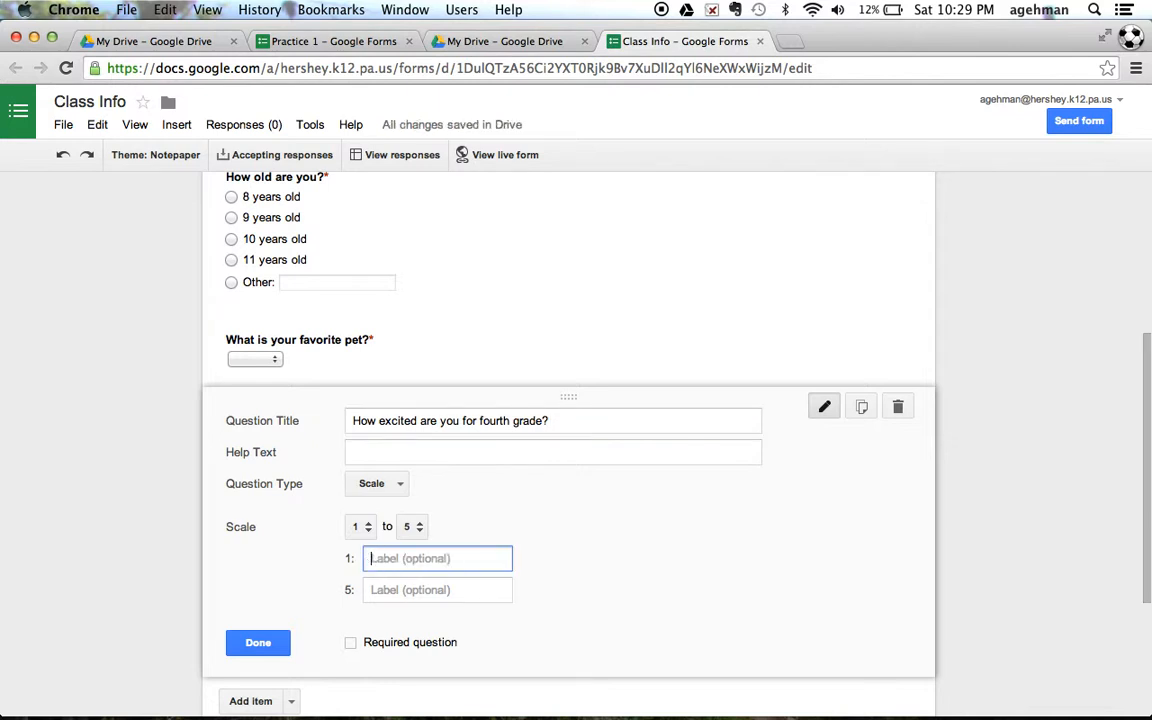
text(Not excited)
click(380, 589)
text(V)
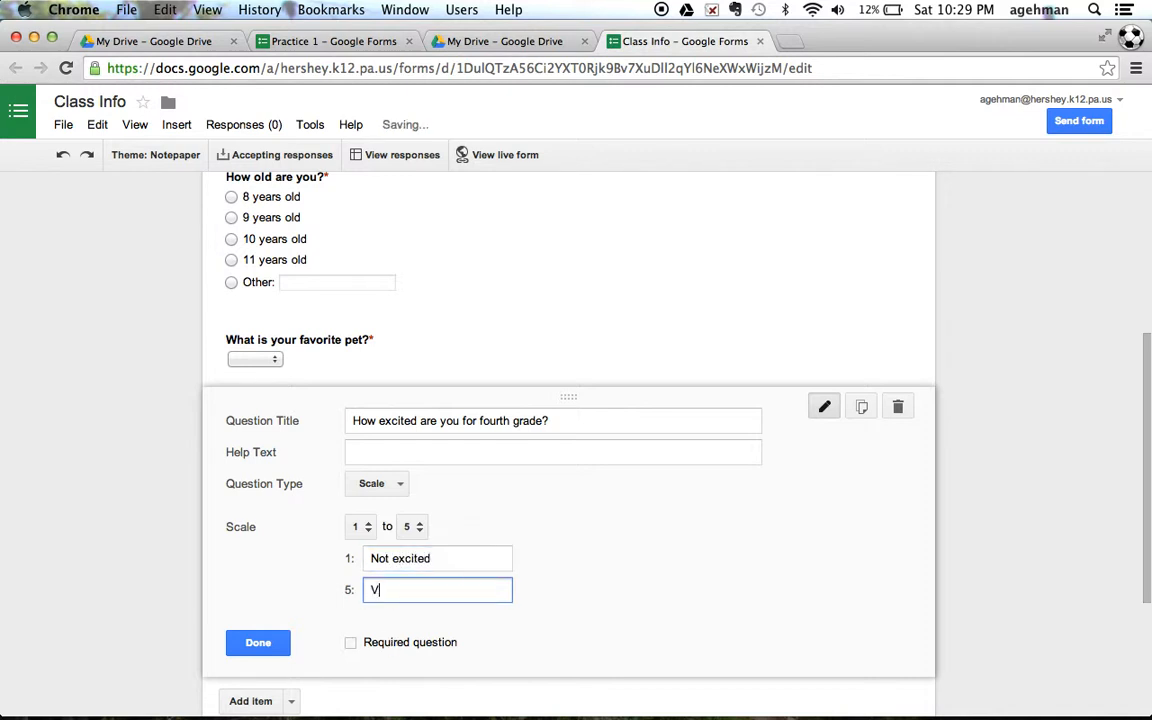
text(ery Excited)
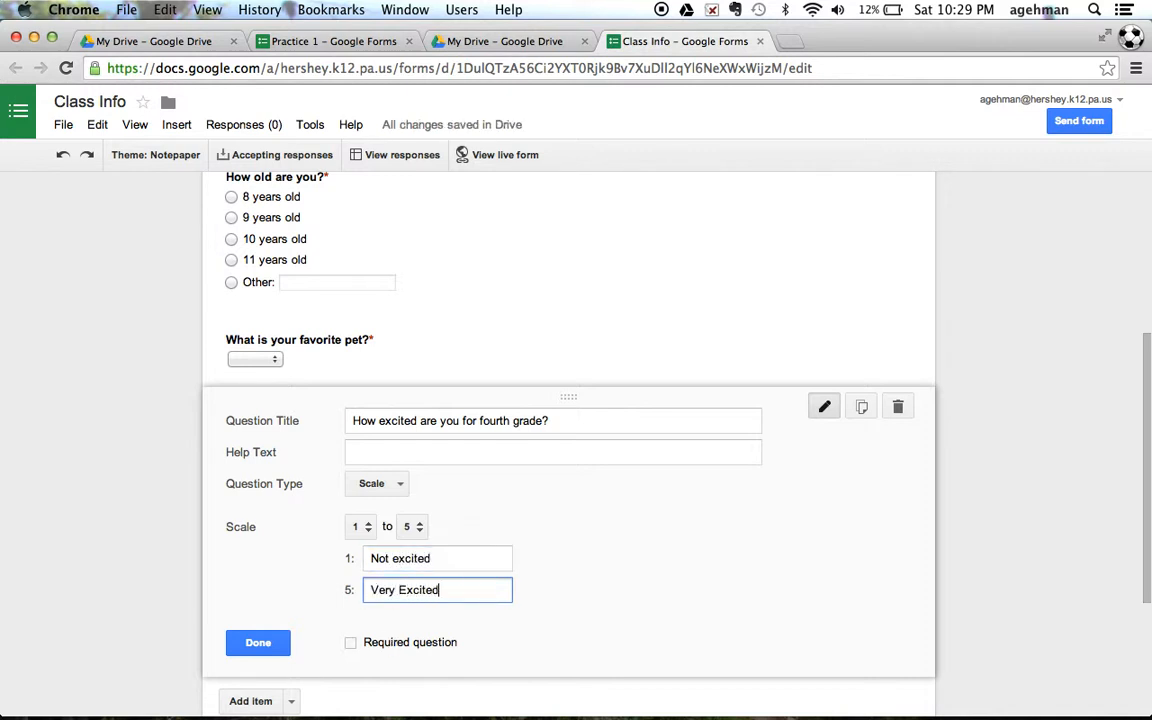
click(398, 559)
key(BackSpace)
text(E)
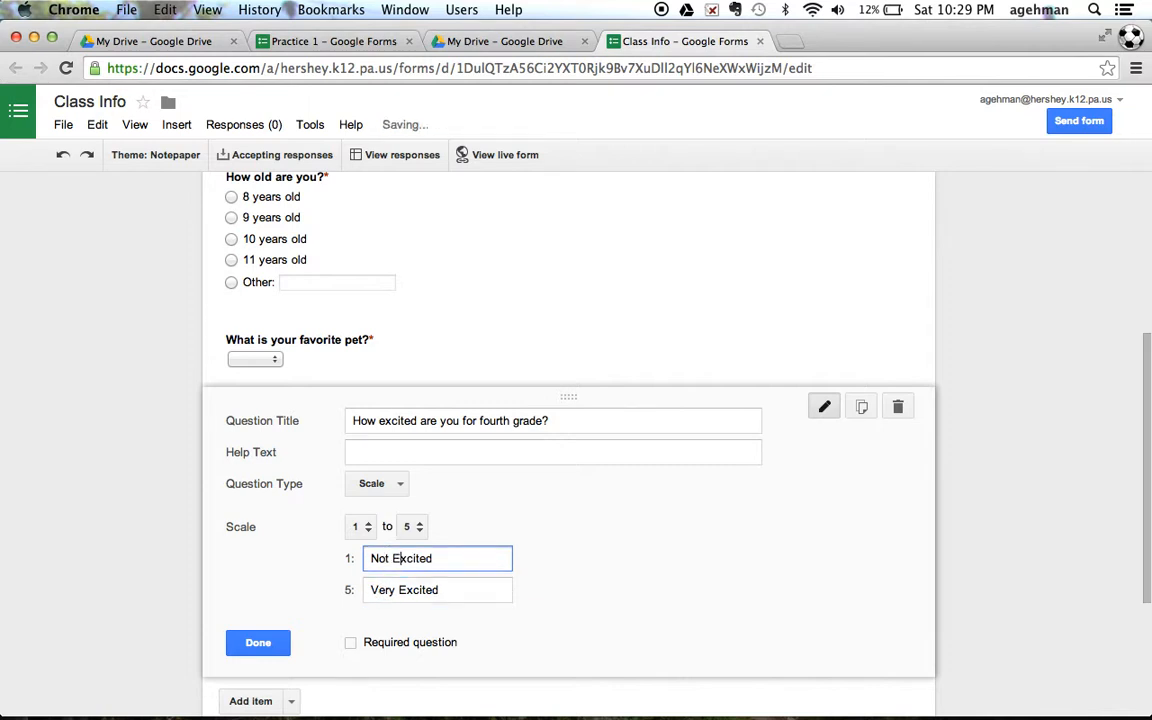
- Set the excitement scale's upper limit to 10 and make the question required
click(415, 527)
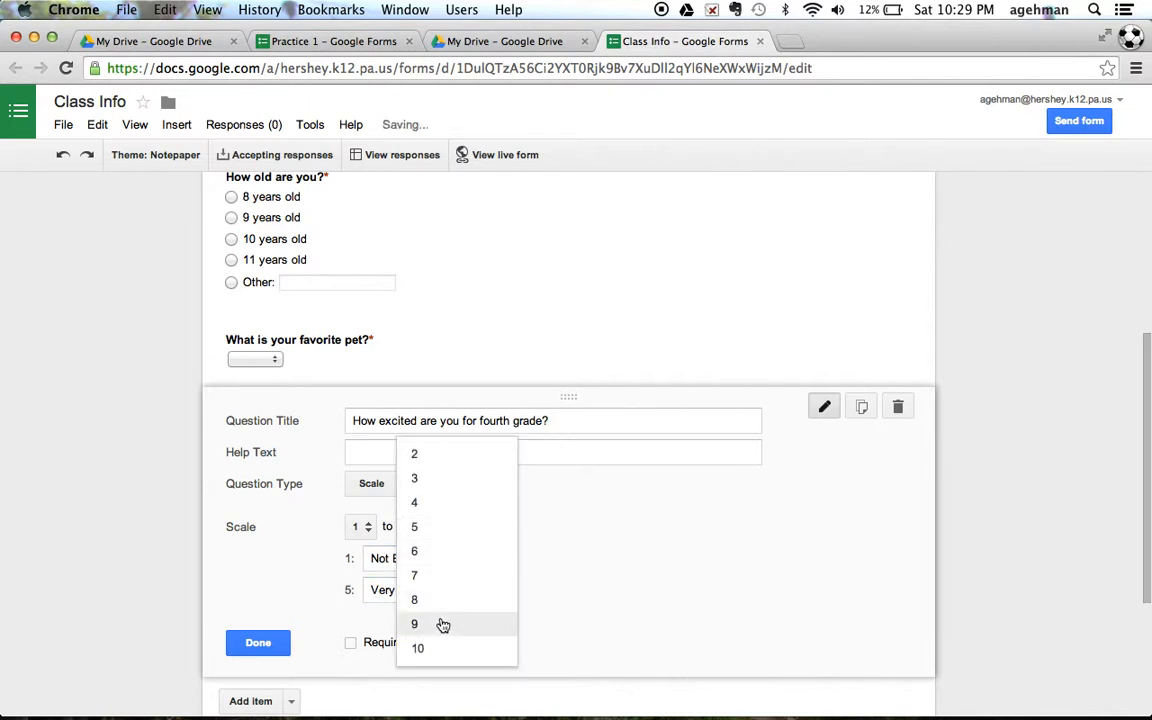
click(446, 650)
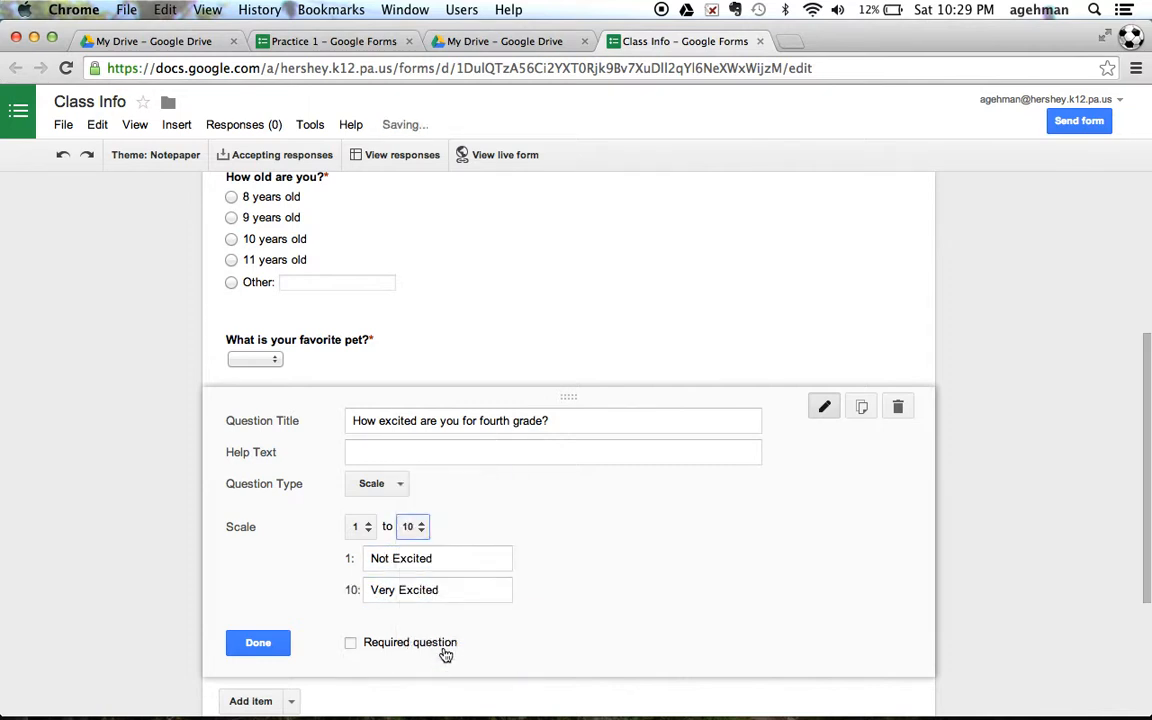
click(351, 644)
- Add a fifth question of type Checkboxes titled "What sports have you played?"
scroll(303, 622, down, 3)
click(241, 587)
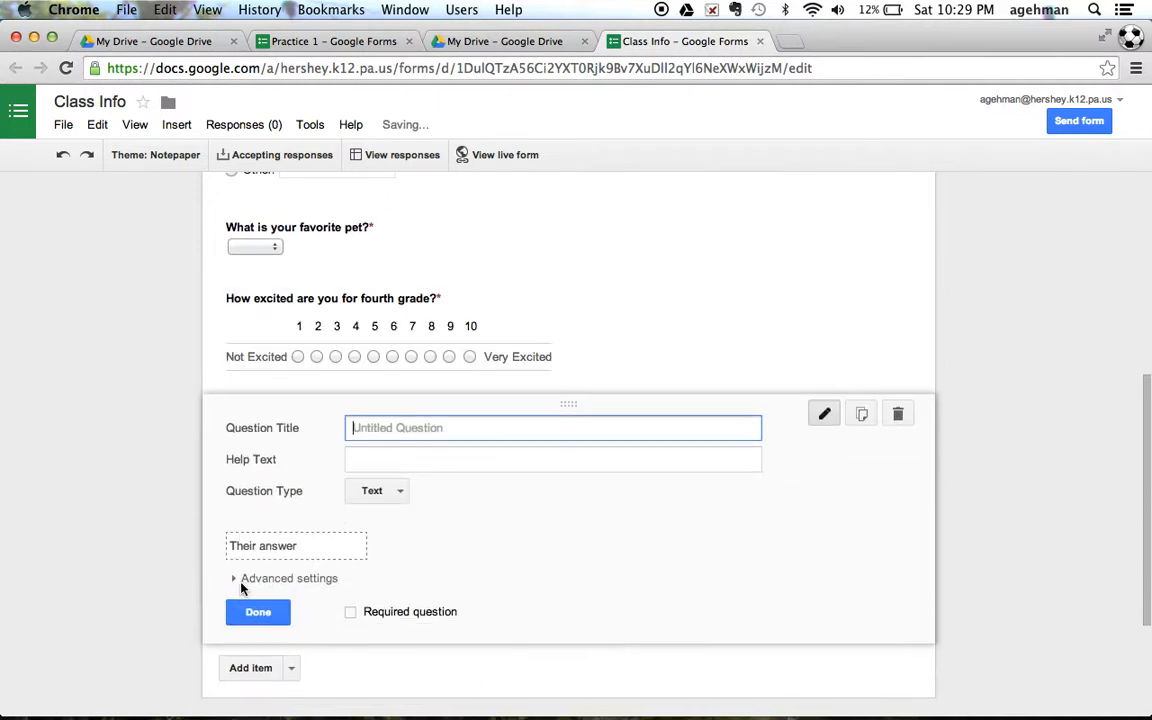
click(405, 490)
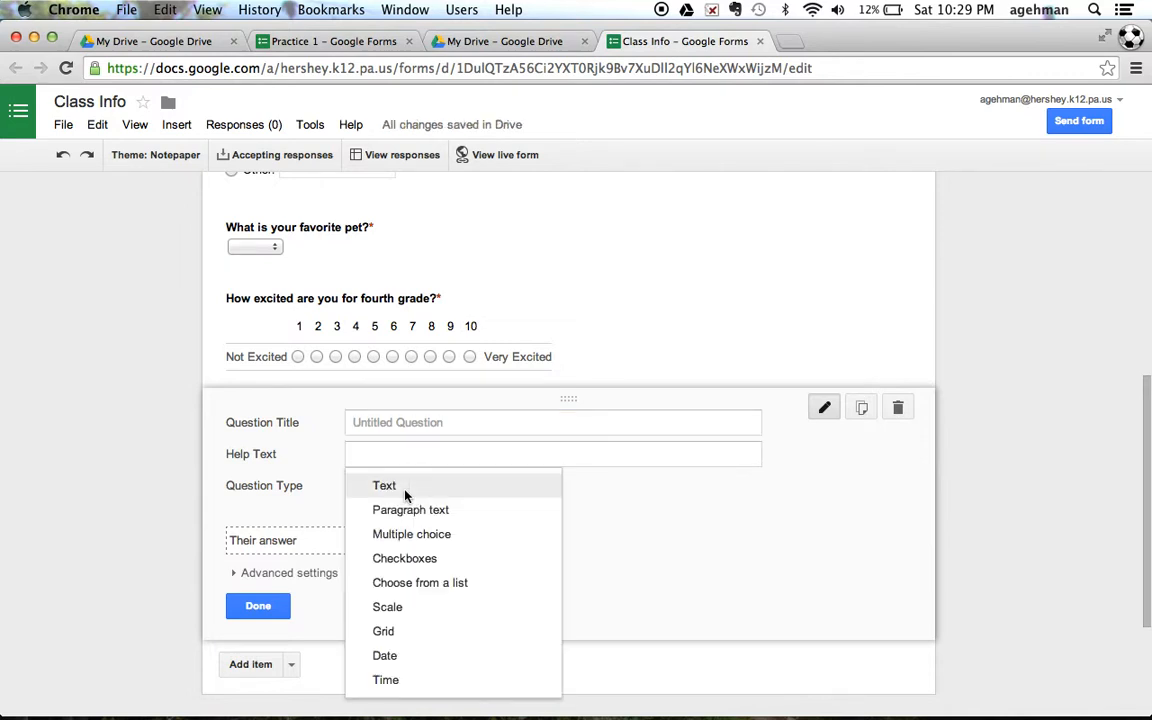
click(406, 558)
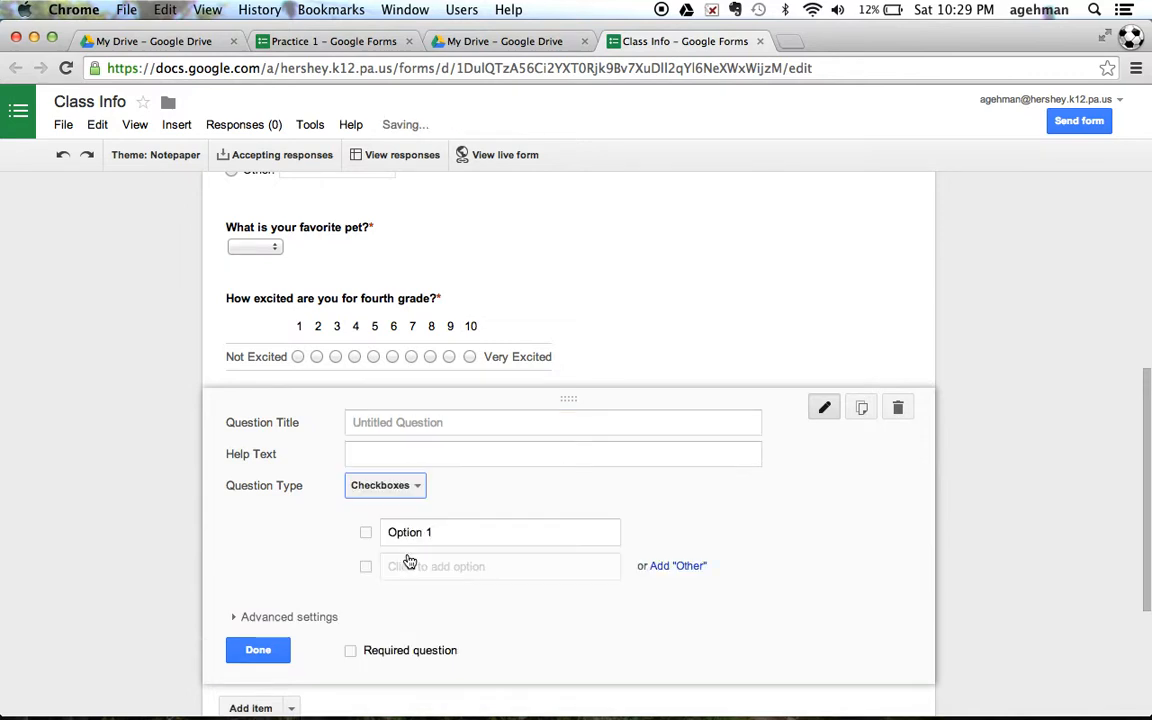
click(411, 427)
text(wHAT)
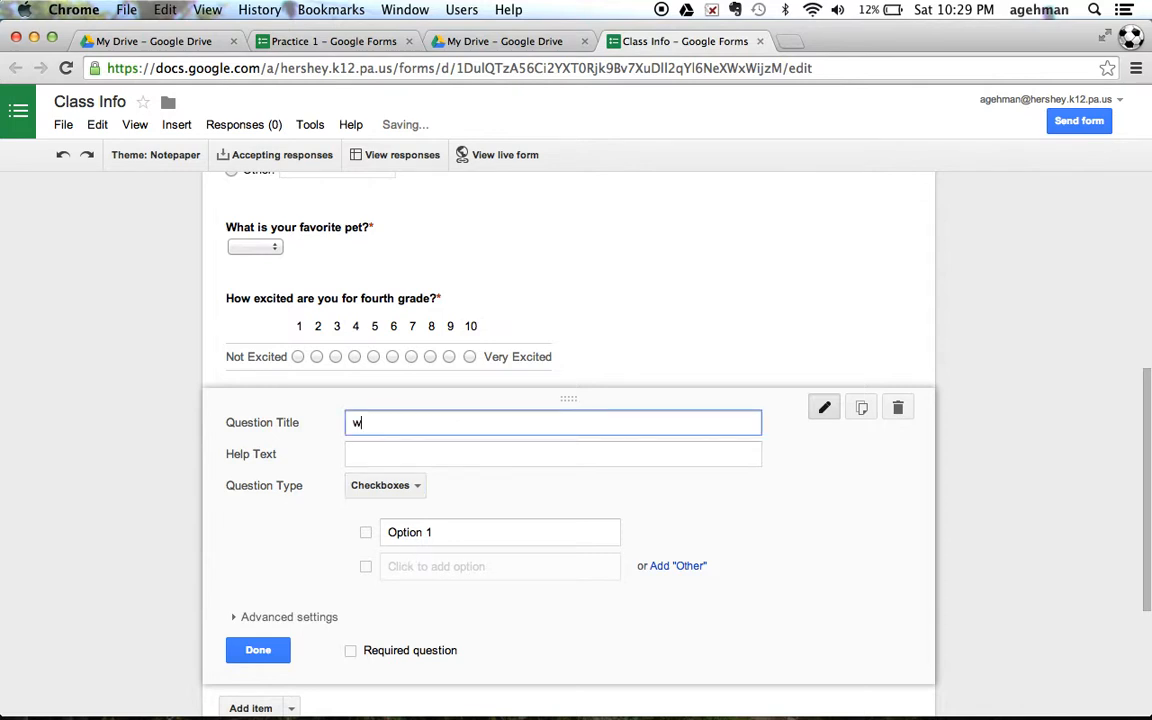
key(BackSpace)
key(BackSpace)
key(BackSpace)
key(BackSpace)
text(What)
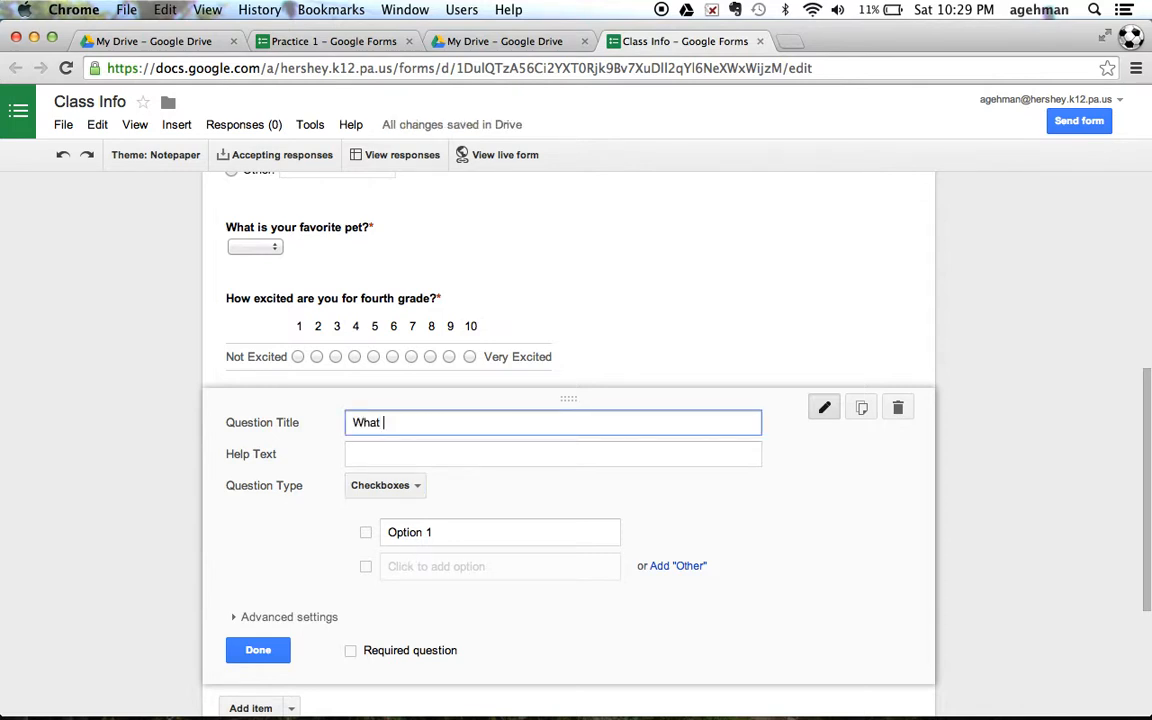
text( sports have you played?)
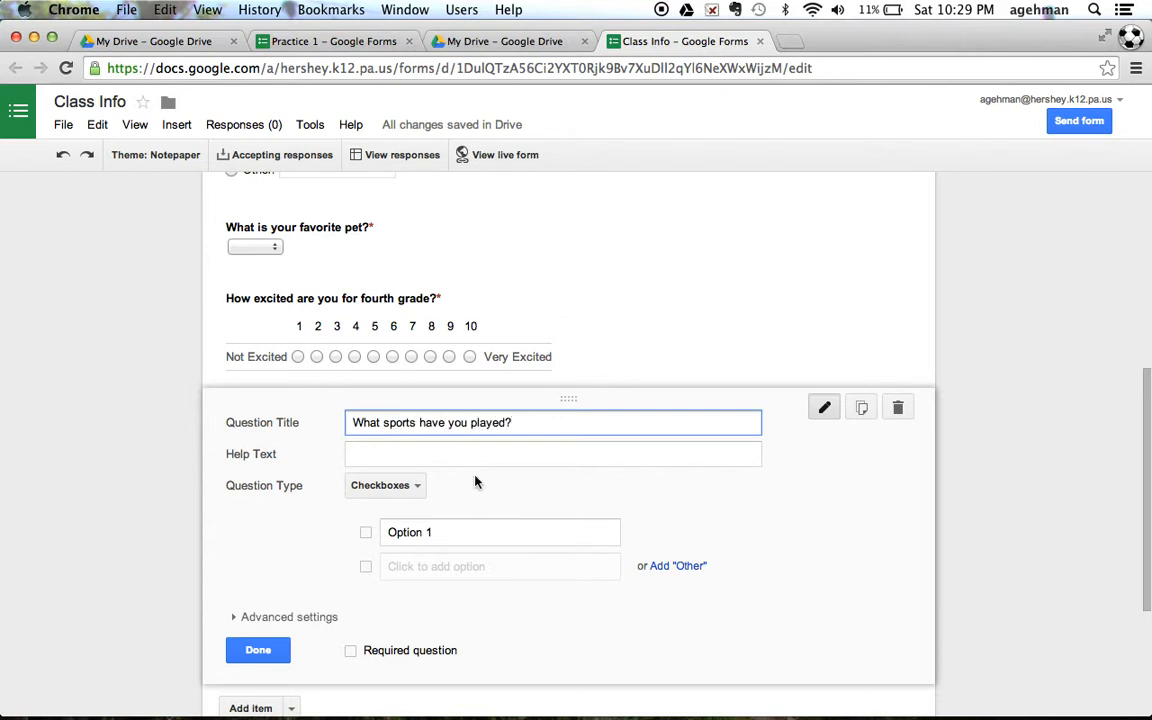
- Enter "Soccer", "Basketball" and "Tennis" as the first three checkbox options of the sports question
click(403, 533)
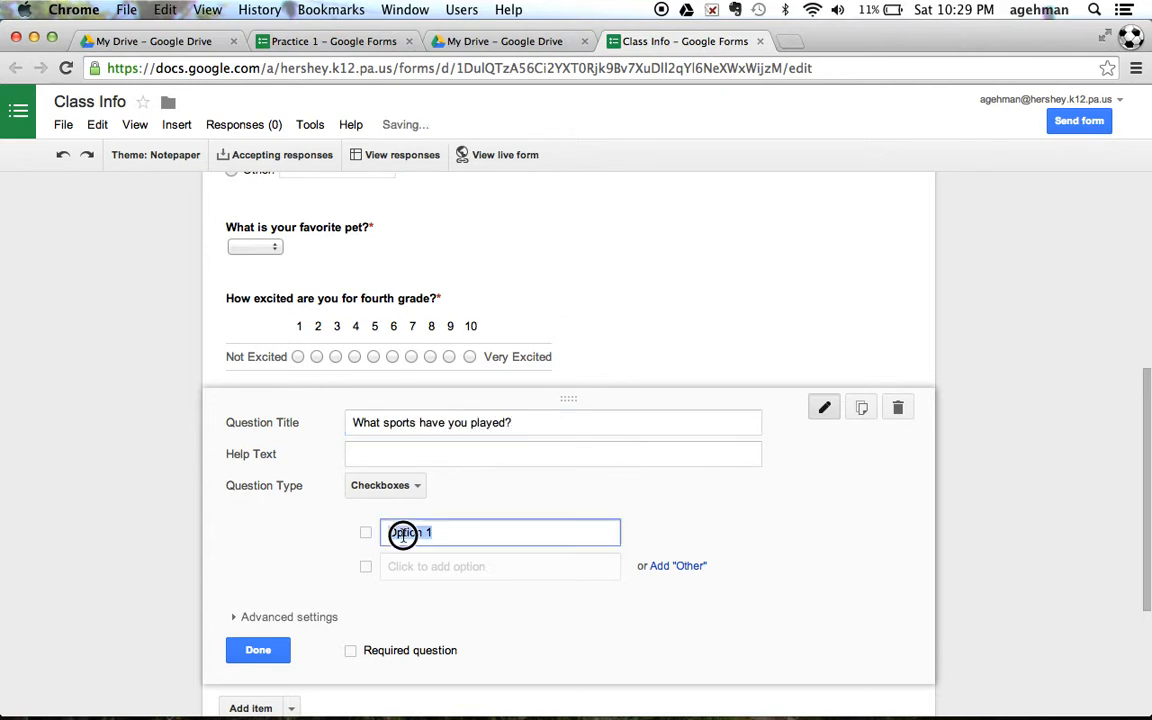
text(Soccer)
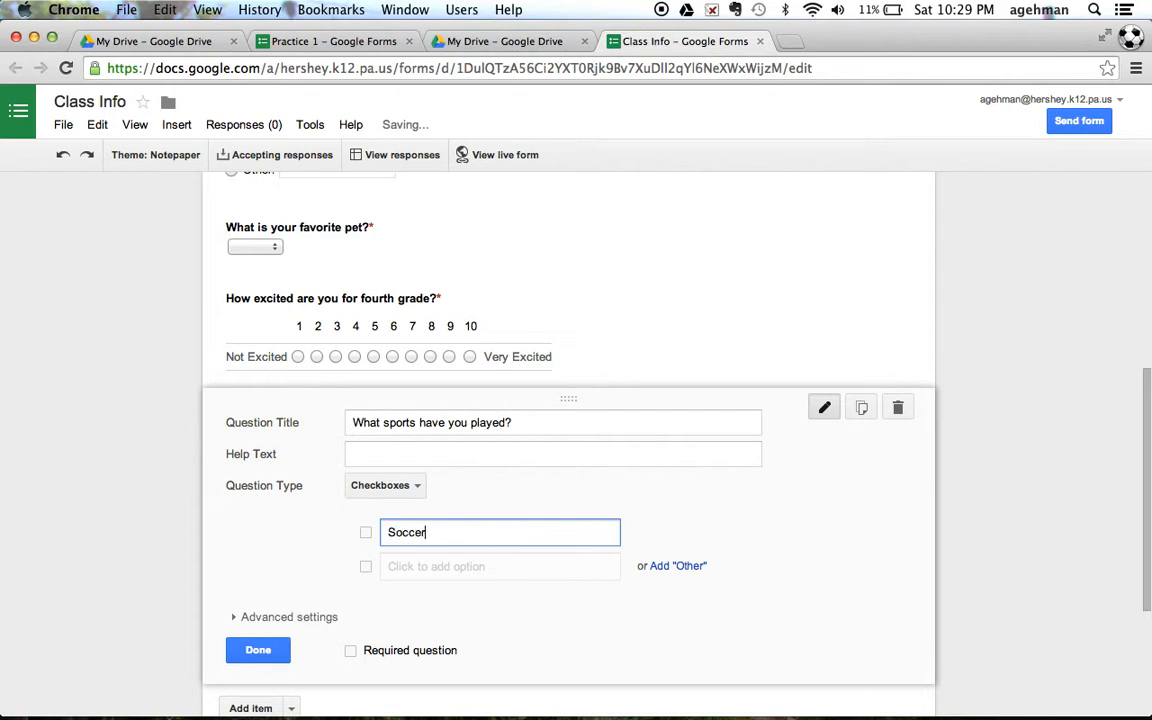
click(405, 569)
text(Bas)
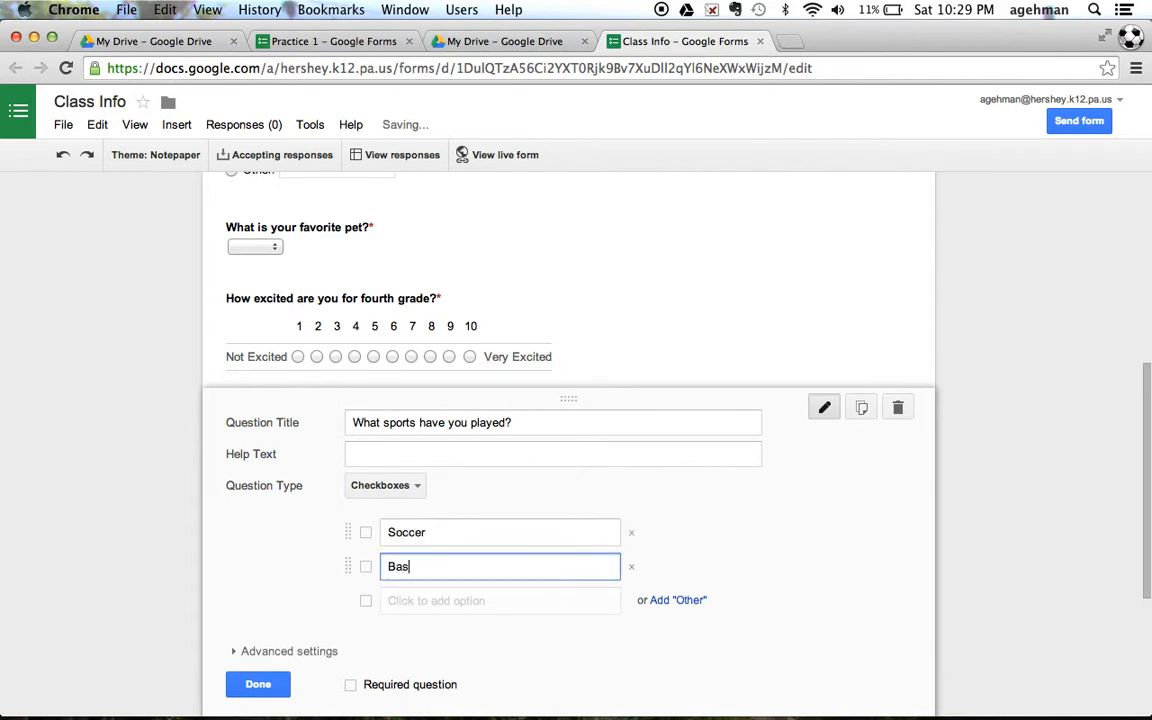
text(ketball)
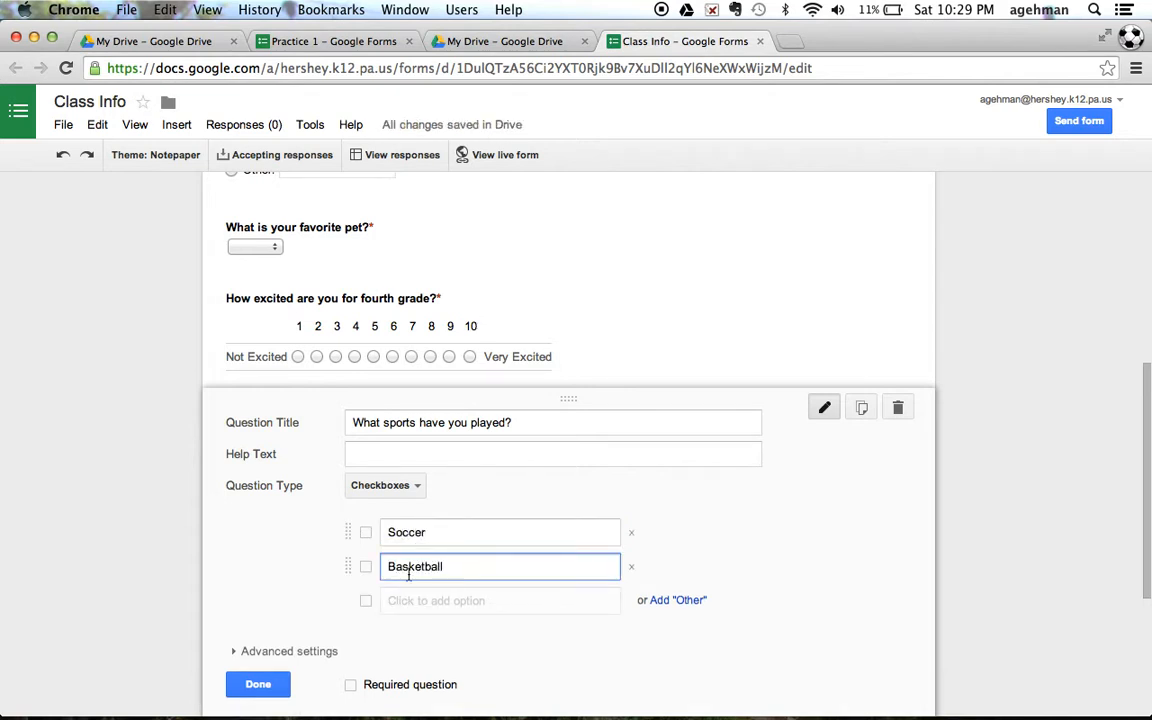
click(414, 601)
text(Tennis)
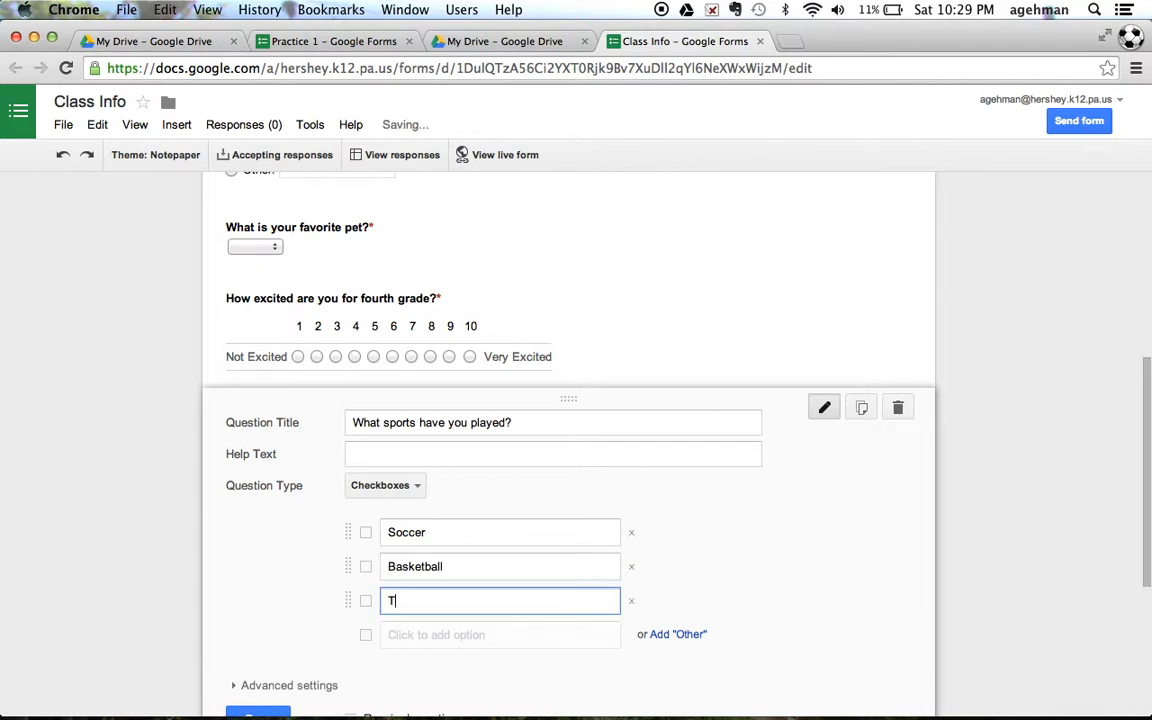
- Add the checkbox options "Running", "Baseball" and "Field Hockey" to the sports question
click(414, 636)
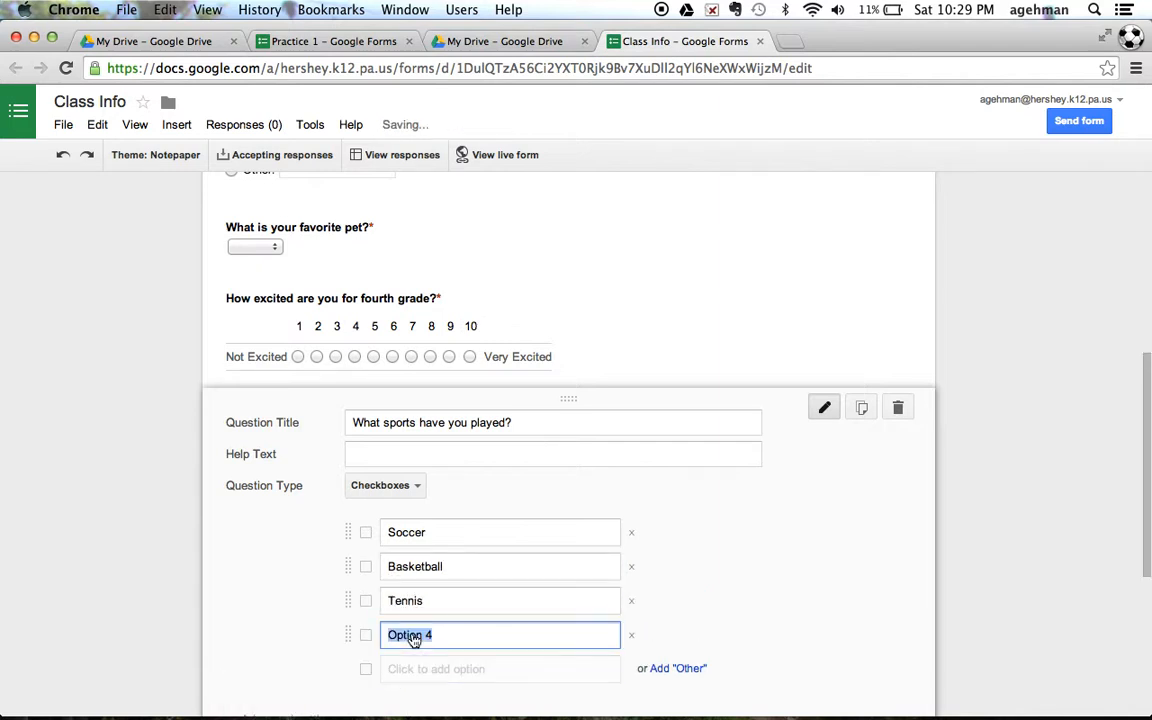
text(Ru)
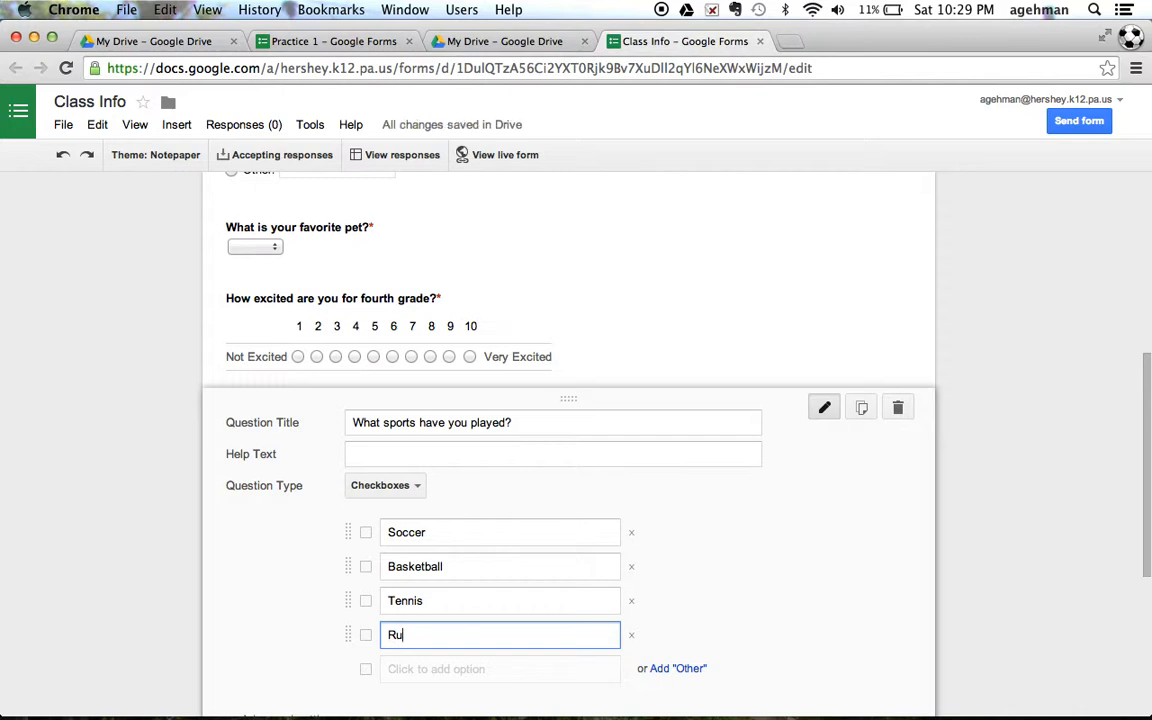
text(nning)
scroll(460, 615, down, 3)
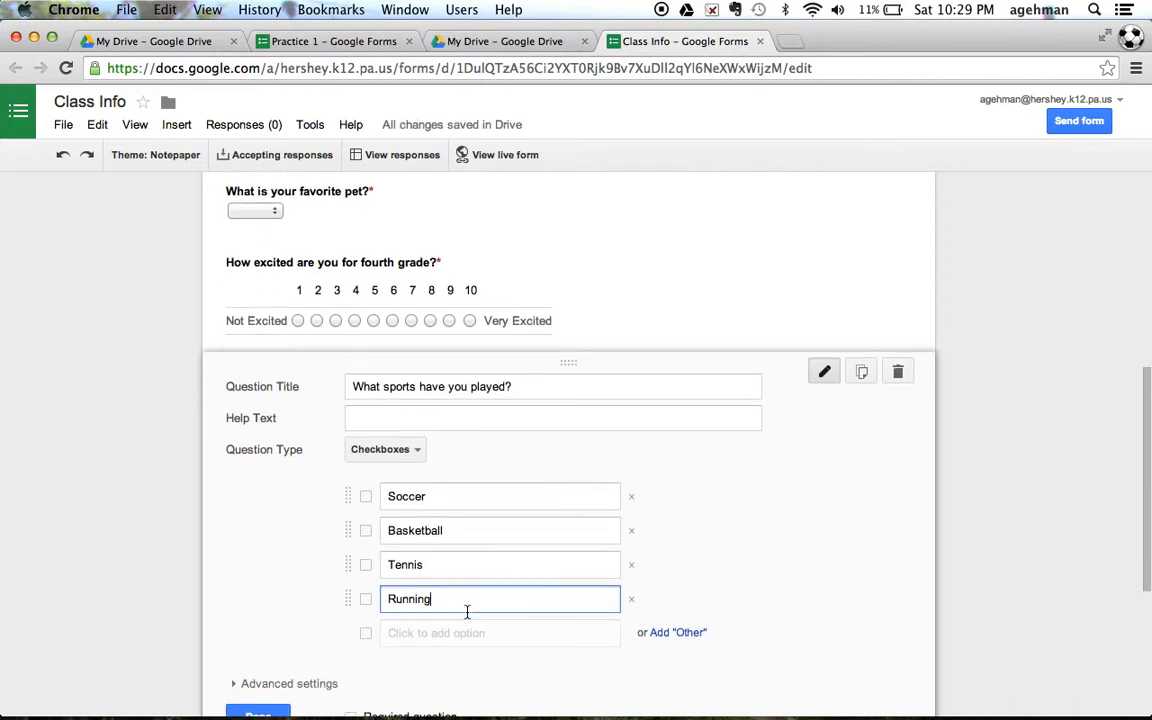
click(440, 538)
text(Baseball)
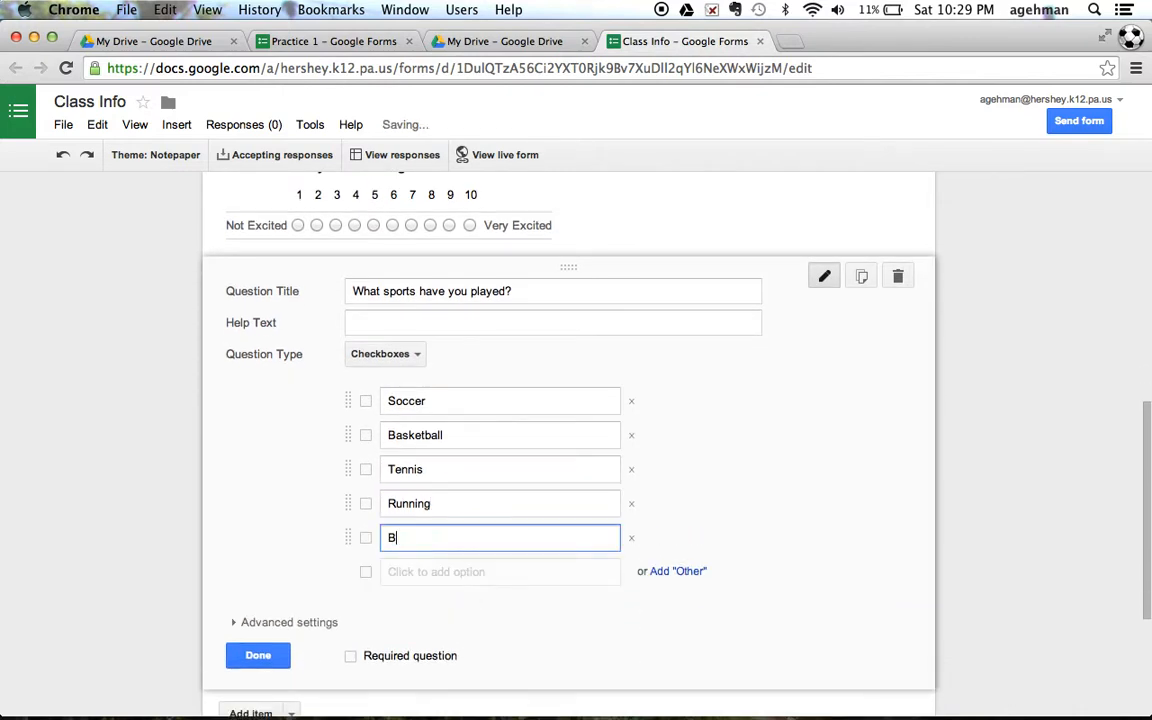
click(444, 573)
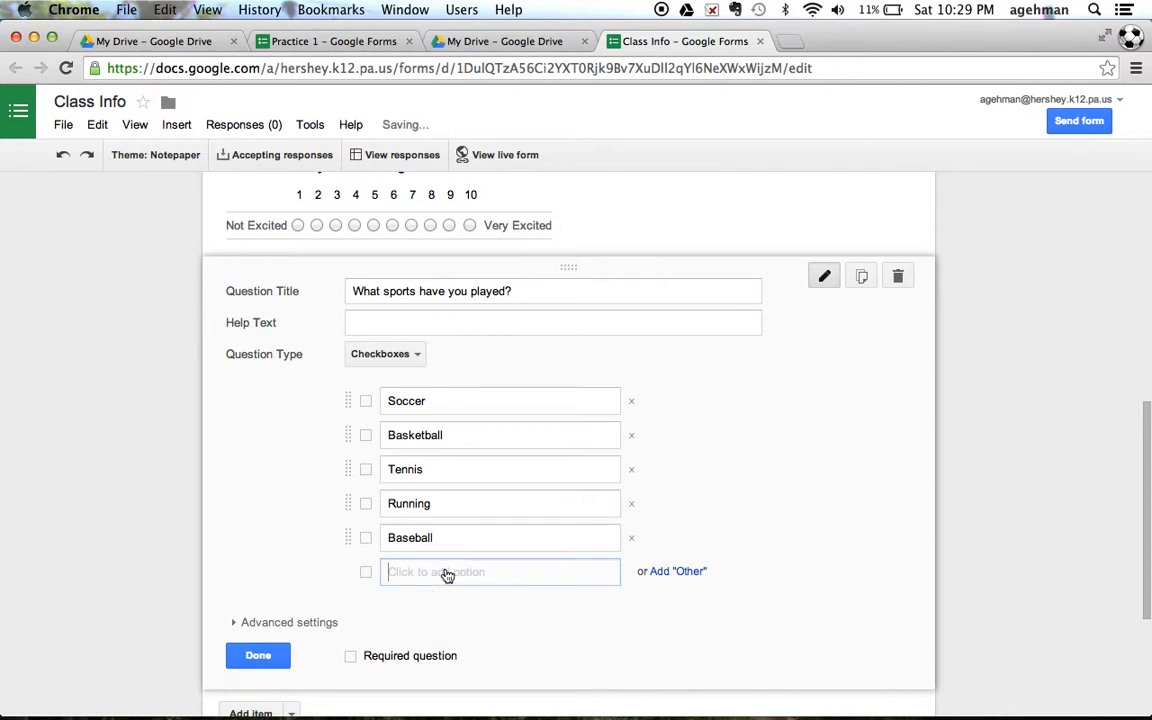
text(Field HOc)
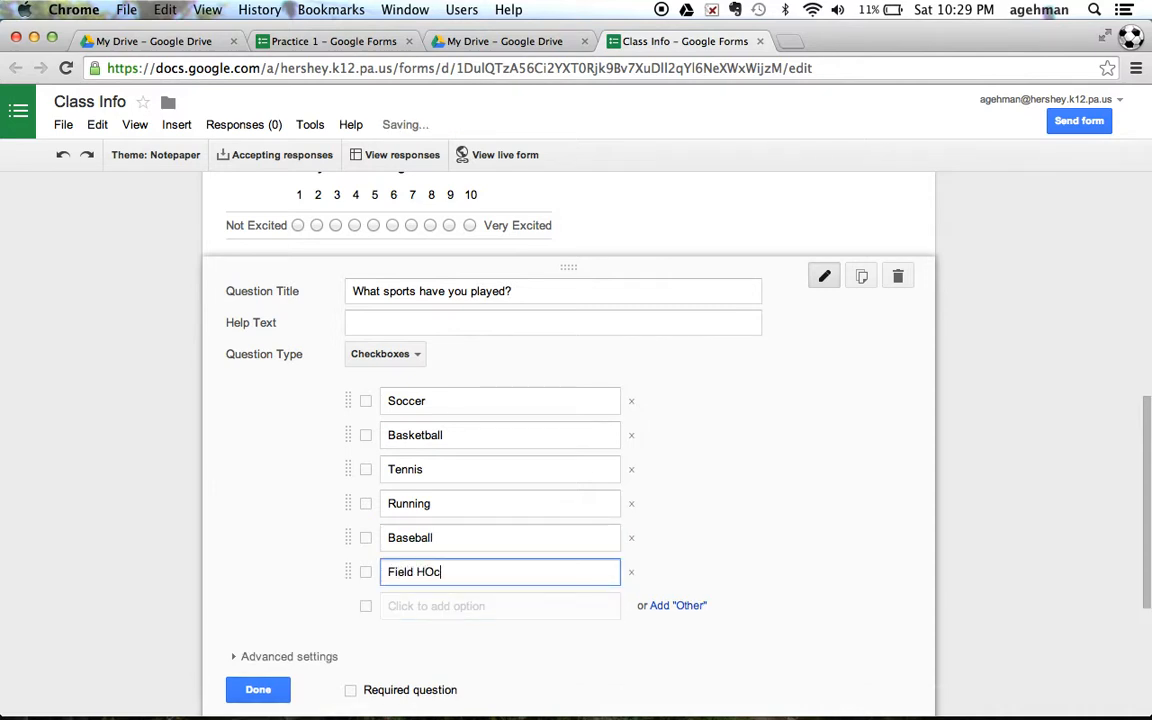
key(BackSpace)
text(ockey)
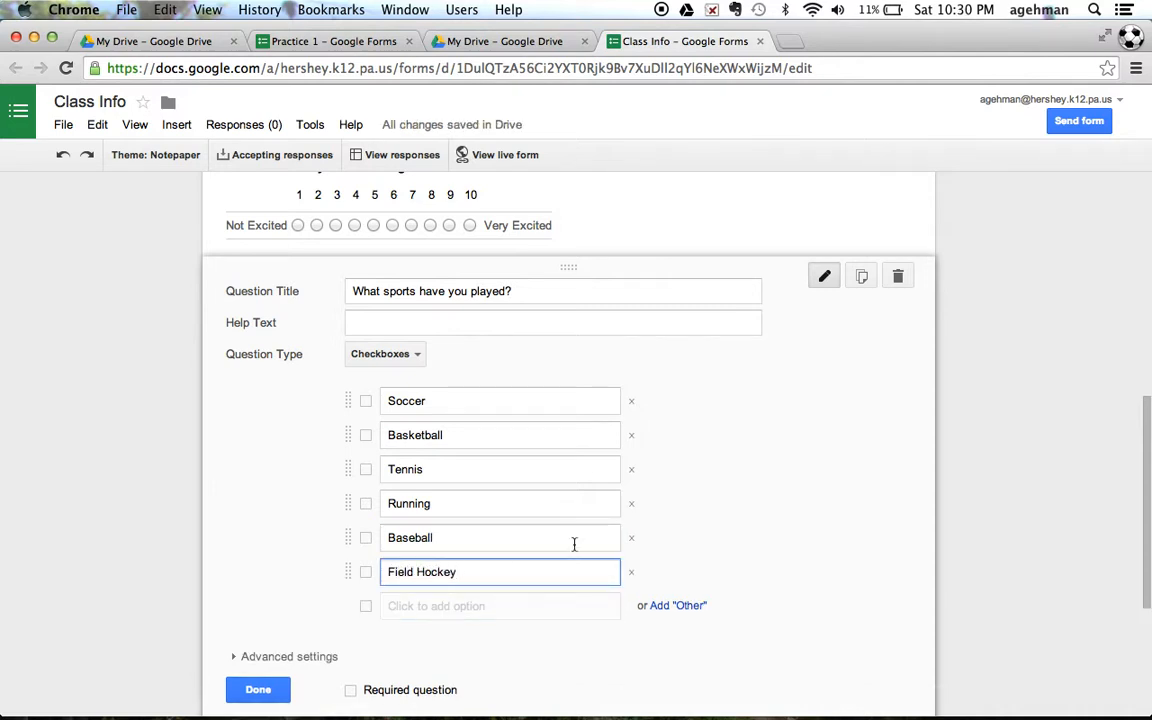
- Add an "Other" option to the sports question and make the question required
click(681, 605)
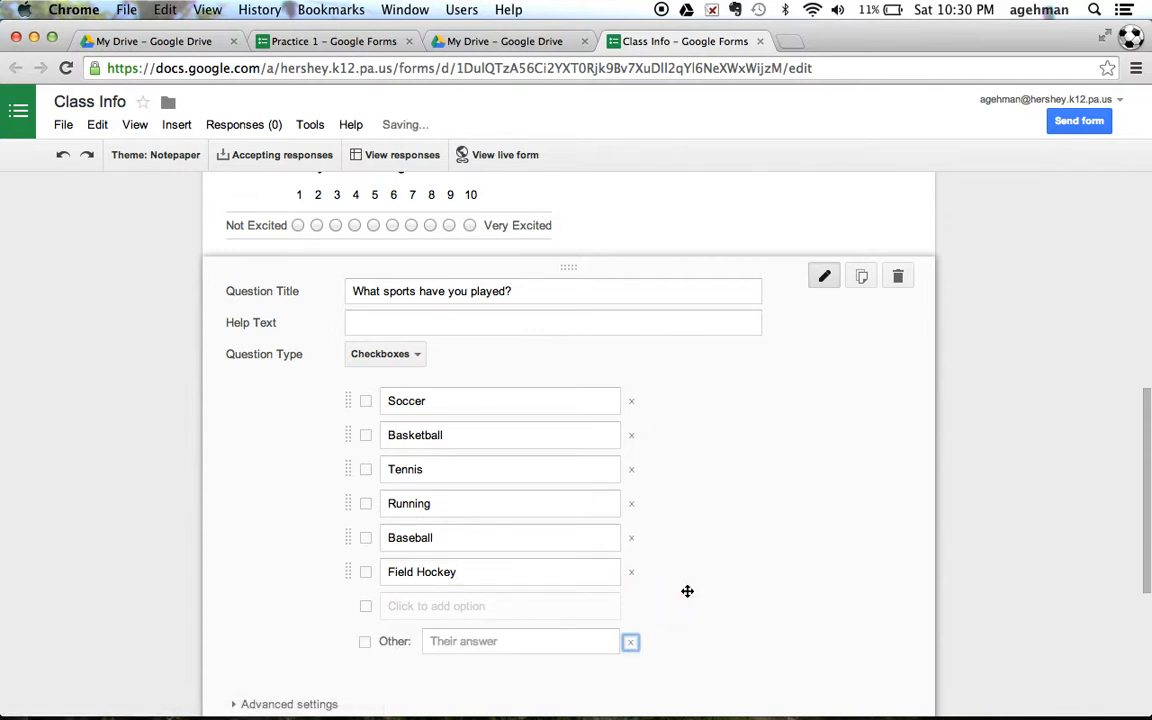
scroll(710, 540, down, 3)
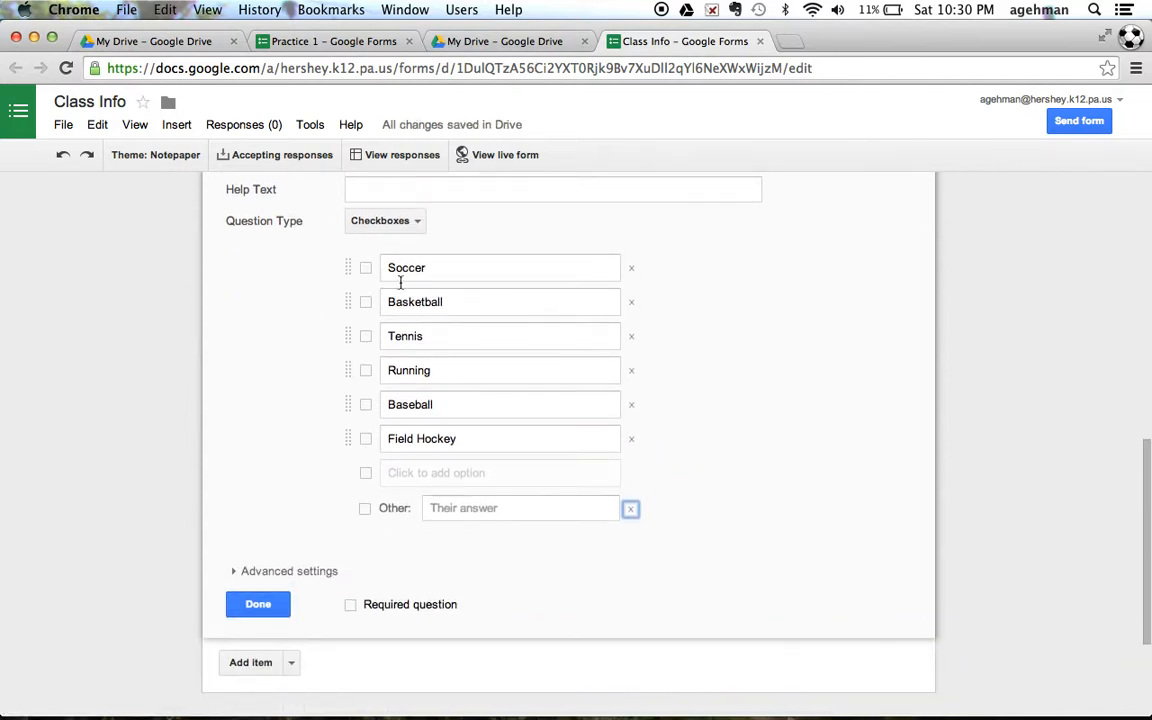
click(351, 605)
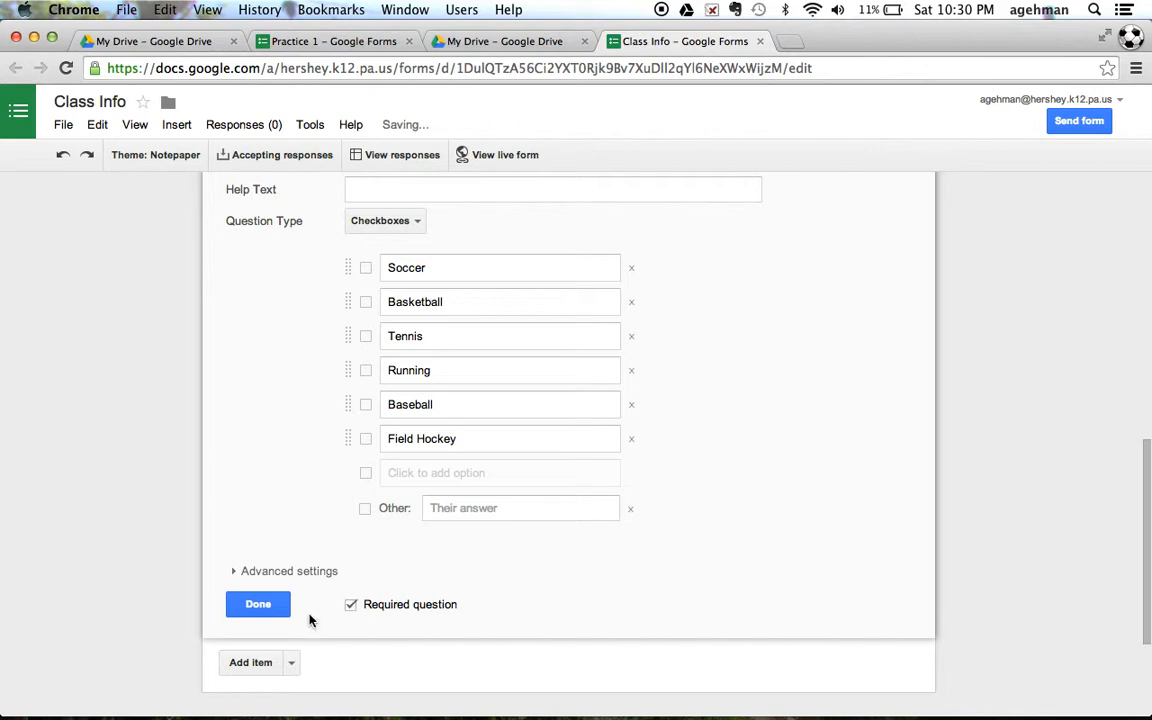
- Add a sixth item as an untitled Text question, review the available question types, and finish editing it
click(266, 665)
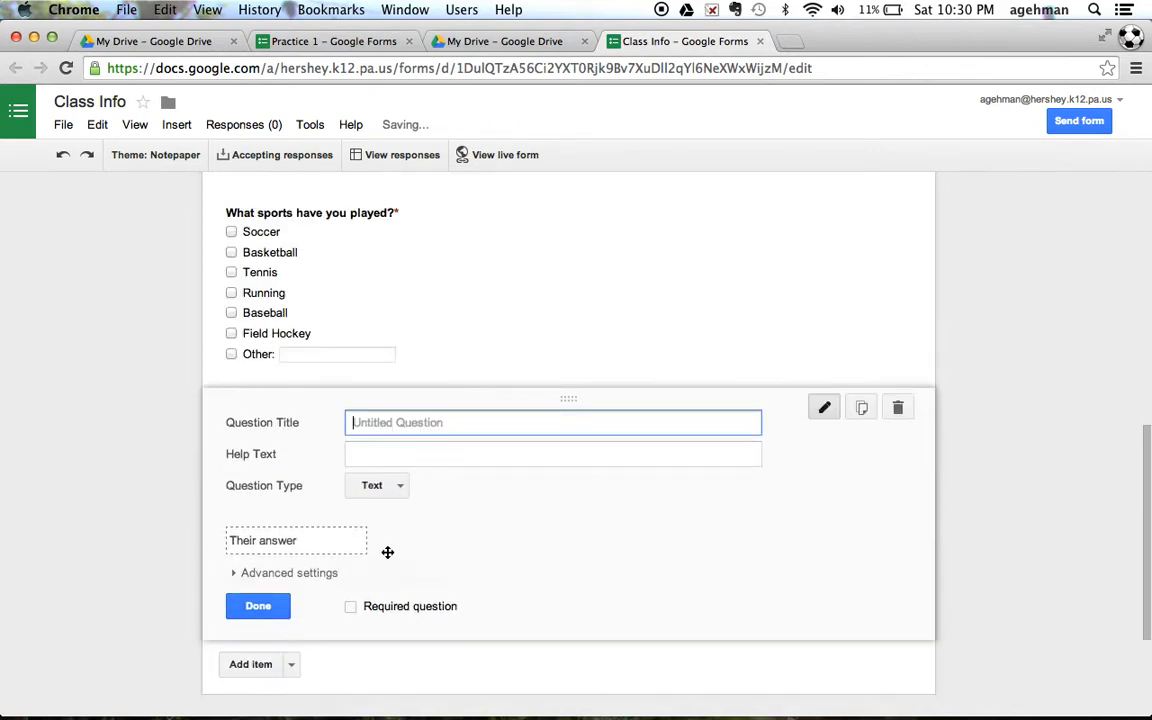
click(398, 490)
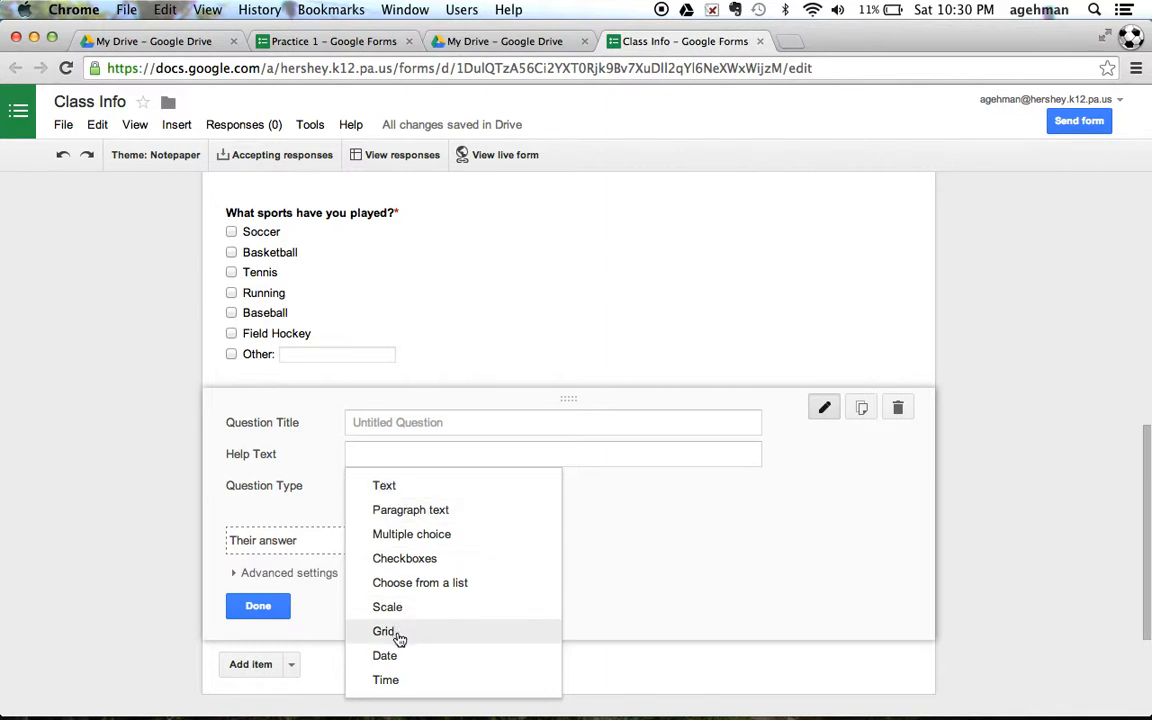
click(331, 665)
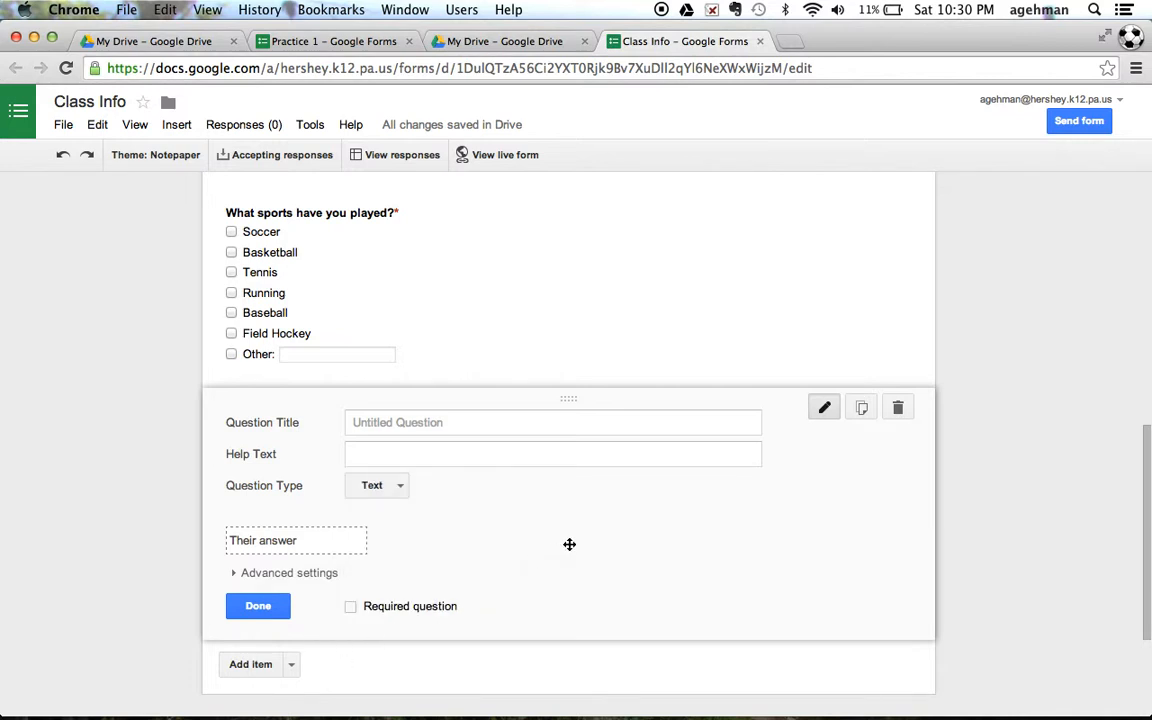
scroll(569, 544, up, 3)
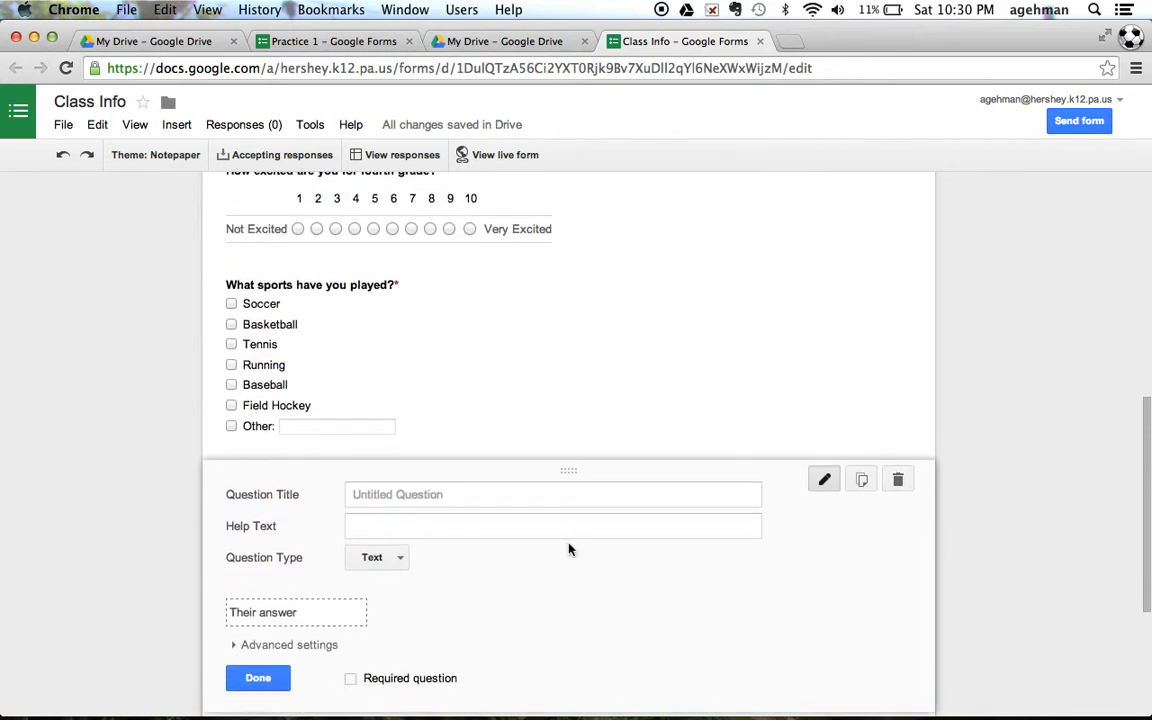
scroll(569, 544, down, 2)
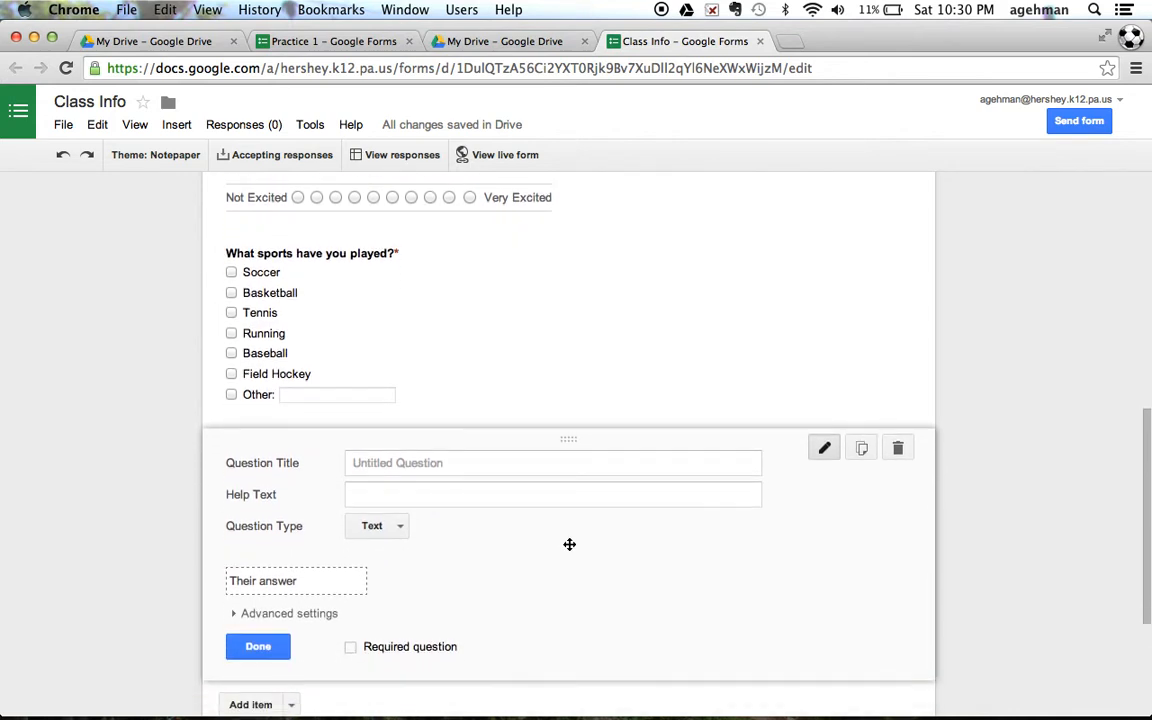
click(265, 652)
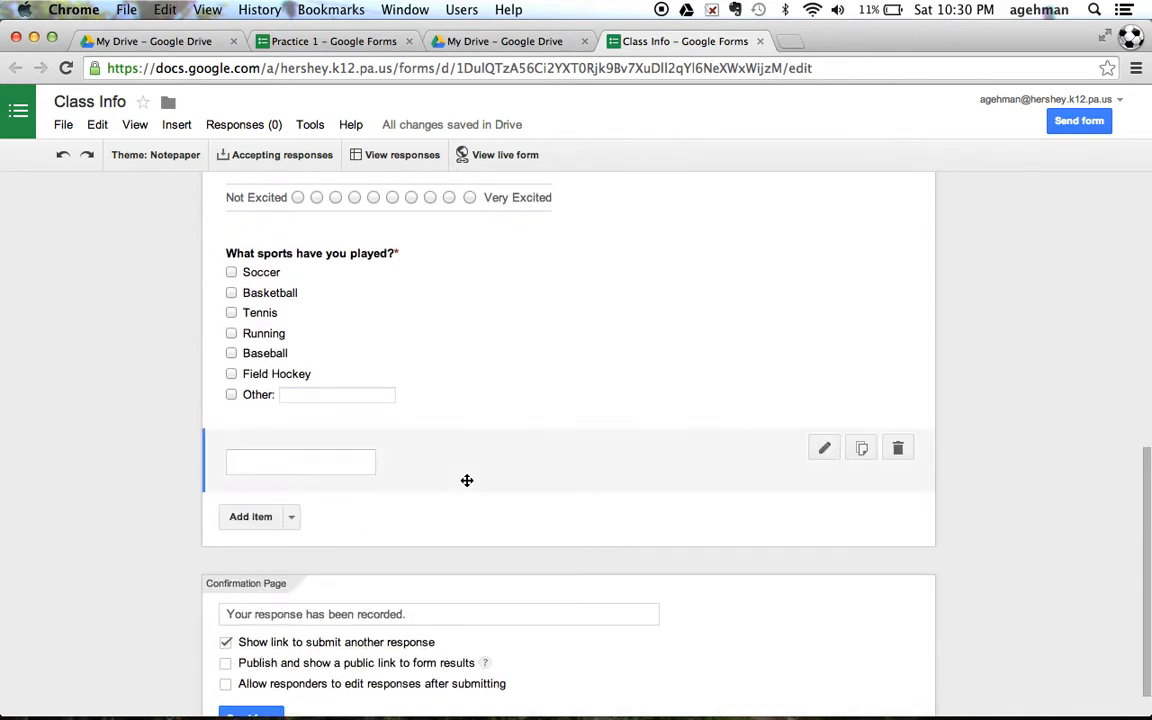
- Change the confirmation message to "Thank you for answering these questions!" and turn off the link to submit another response
scroll(466, 482, down, 1)
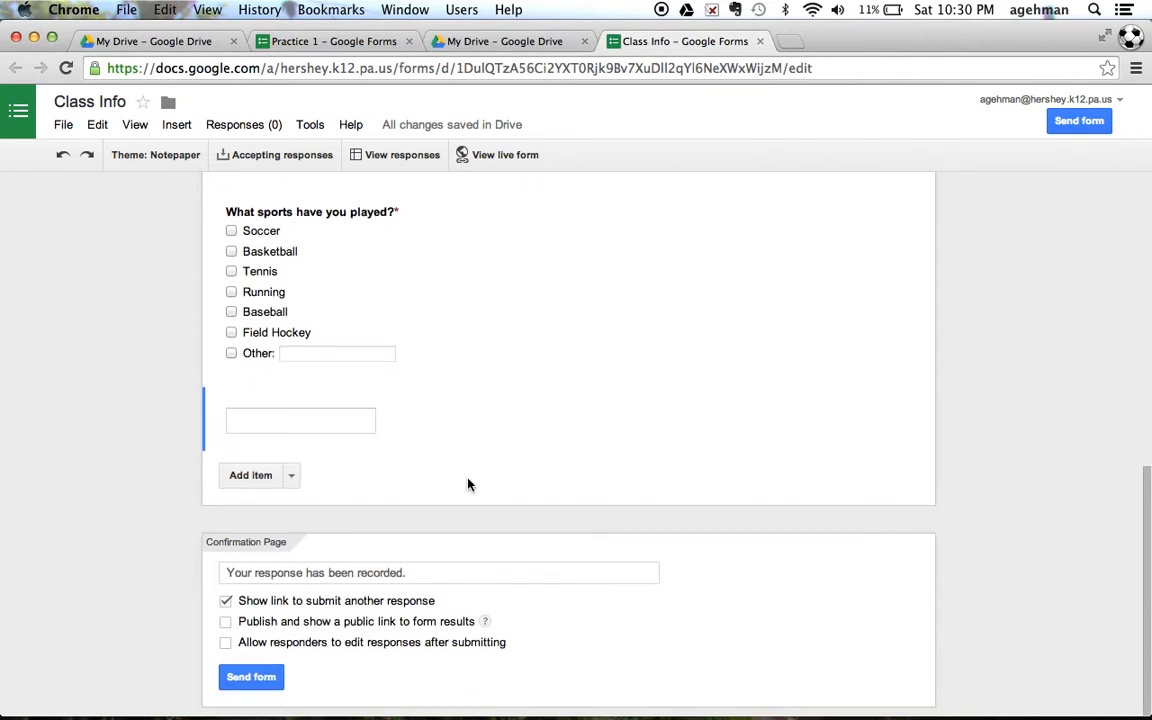
click(434, 573)
key(BackSpace)
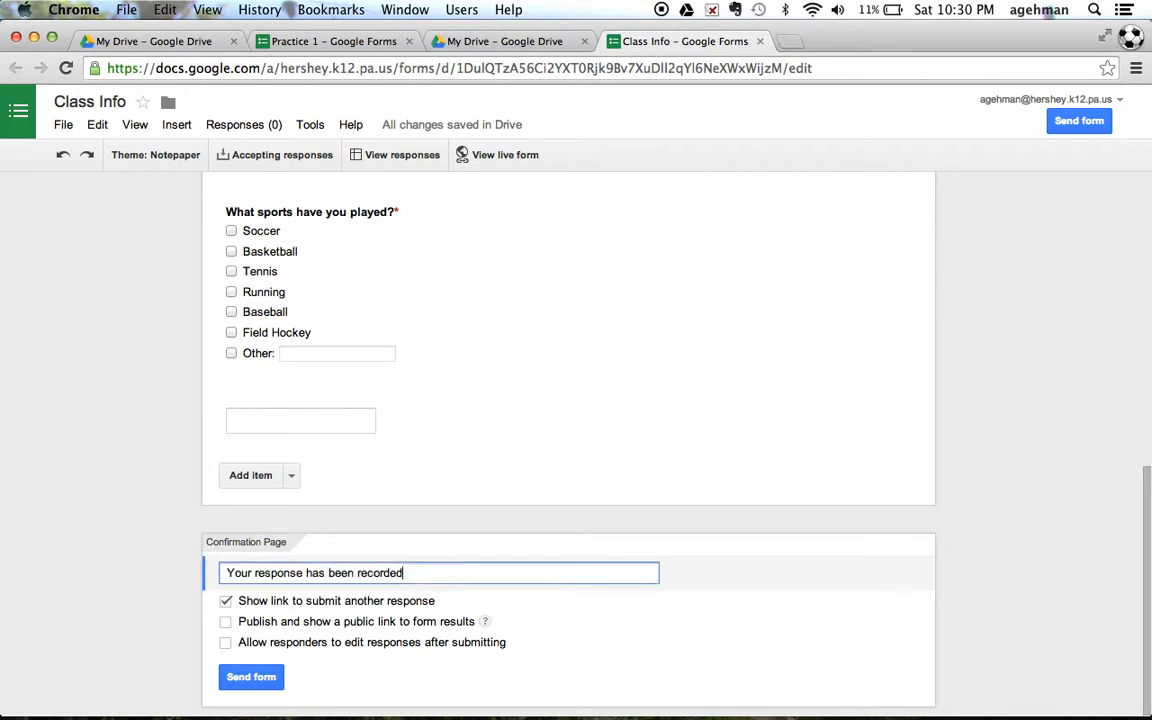
key(BackSpace)
key(BackSpace)
key(BackSpace)
key(BackSpace)
key(BackSpace)
key(BackSpace)
key(BackSpace)
key(BackSpace)
key(BackSpace)
key(BackSpace)
key(BackSpace)
key(BackSpace)
key(BackSpace)
key(BackSpace)
key(BackSpace)
key(BackSpace)
key(BackSpace)
key(BackSpace)
key(BackSpace)
key(BackSpace)
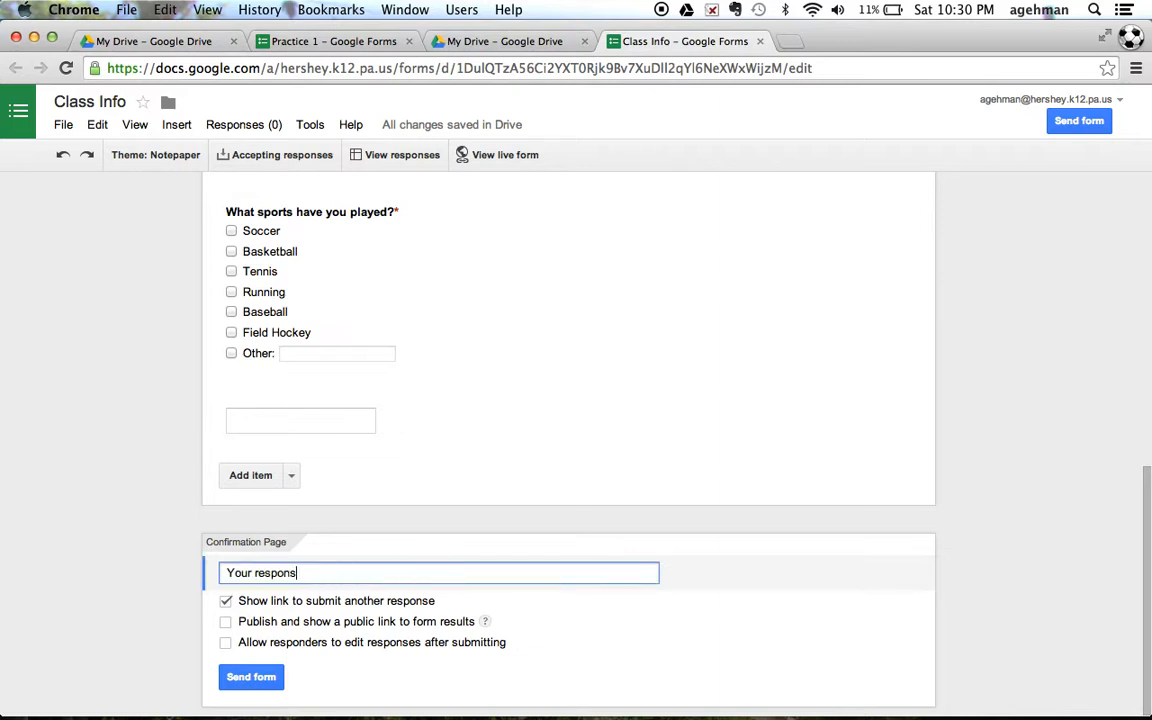
key(BackSpace)
key(BackSpace)
key(BackSpace)
key(BackSpace)
key(BackSpace)
key(BackSpace)
text(Thank you for answering these )
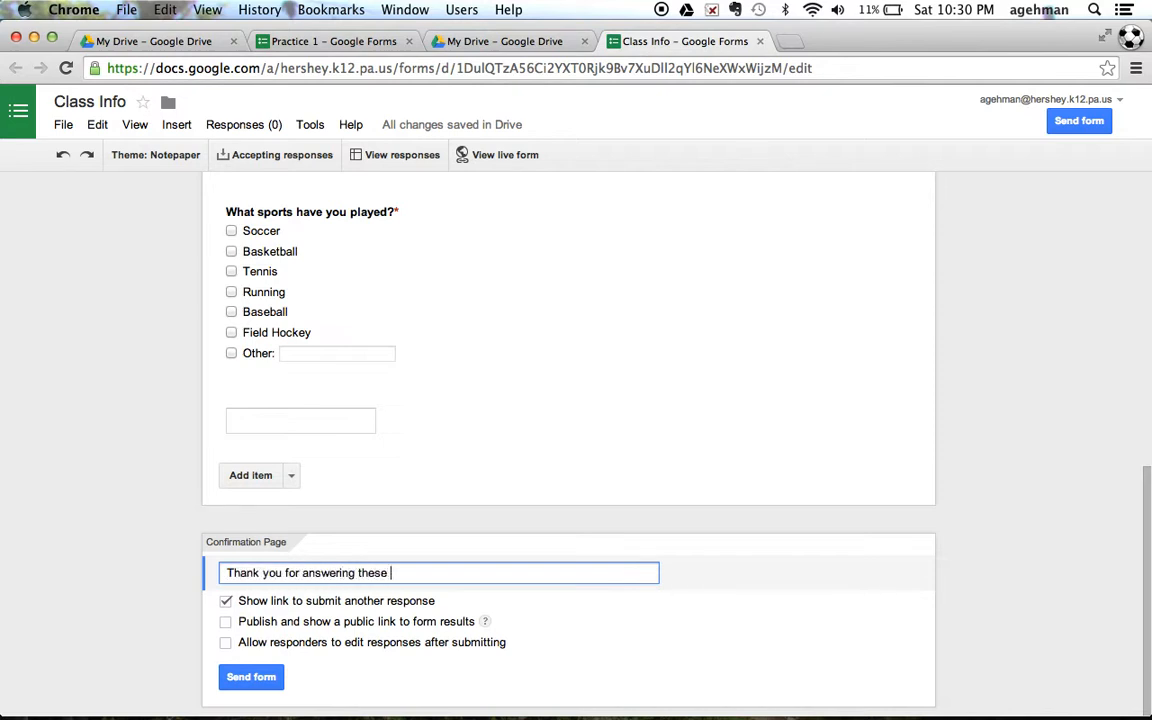
text(questions!)
click(226, 602)
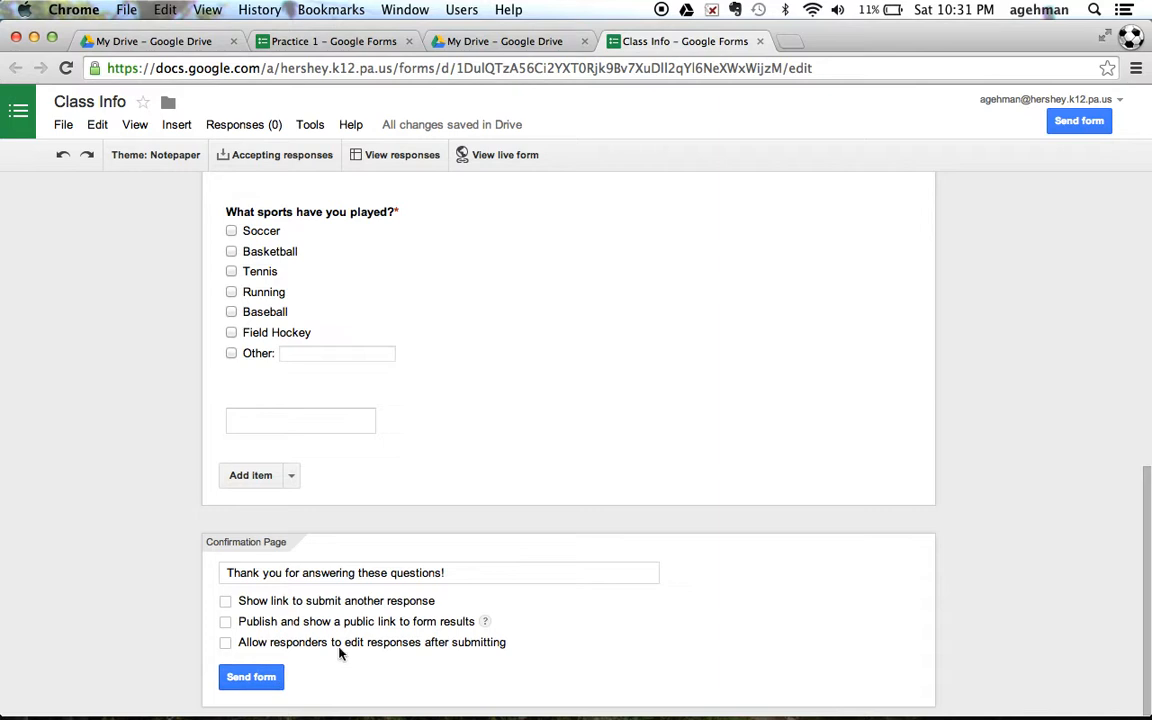
- Start sending the form to an email recipient, but open and close the collaborator sharing settings instead of sending it
click(252, 678)
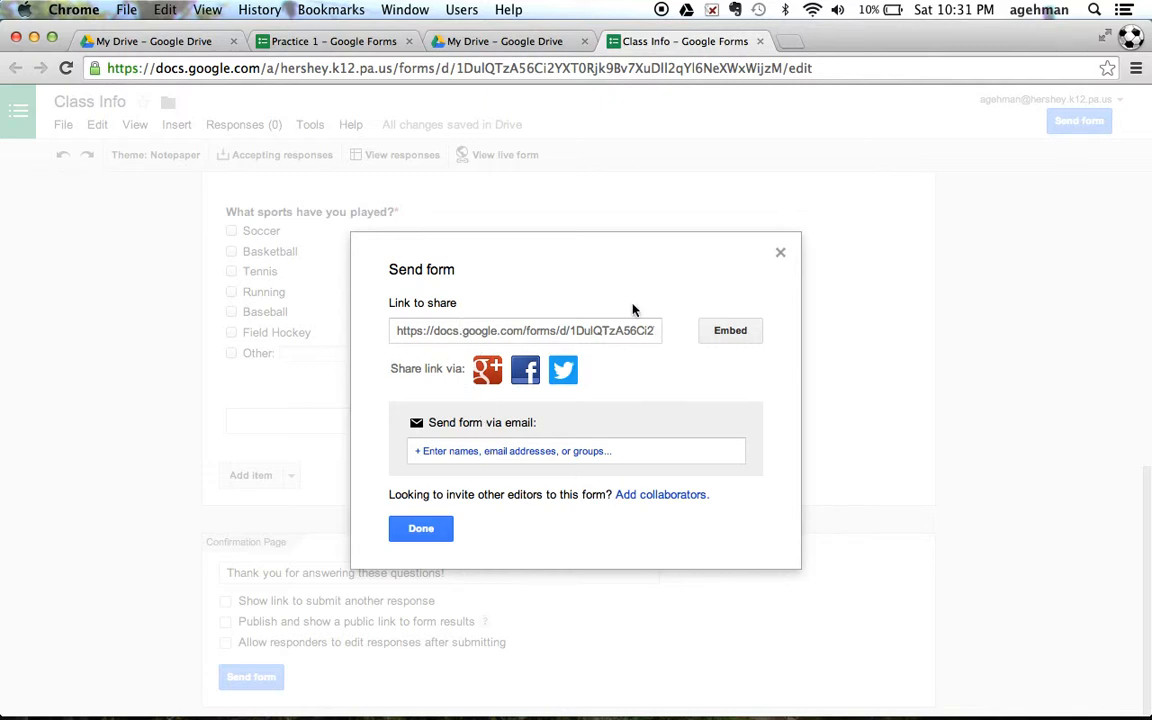
click(446, 455)
text(dwi)
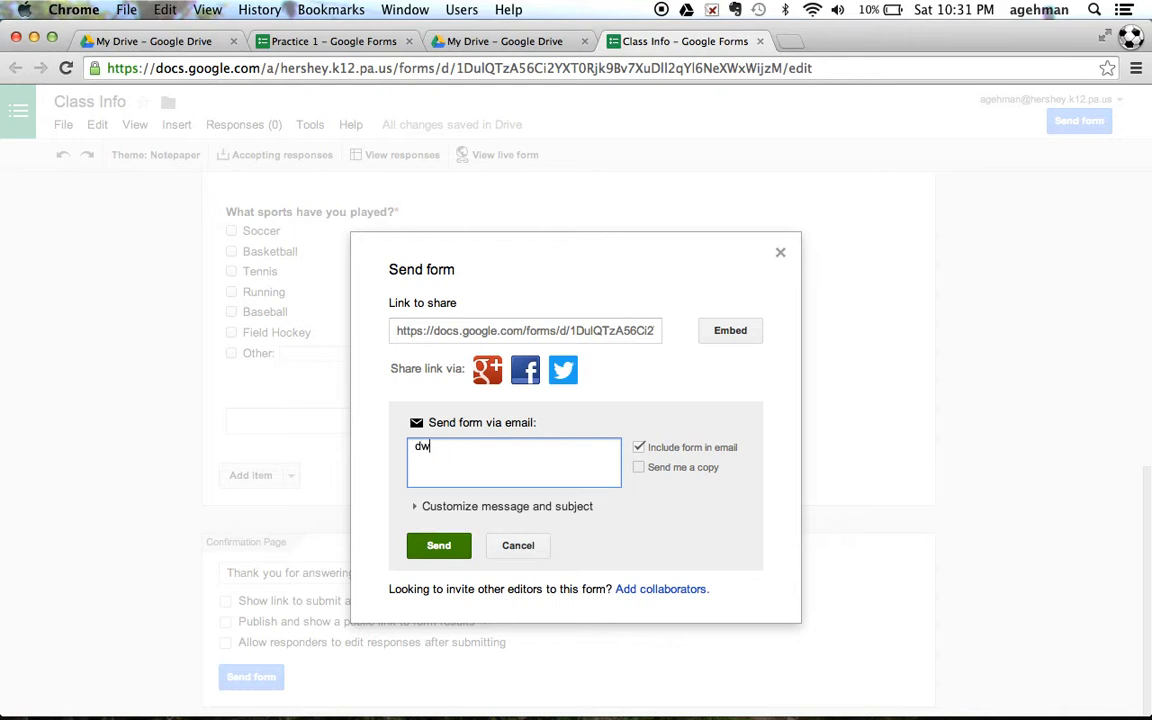
key(BackSpace)
key(BackSpace)
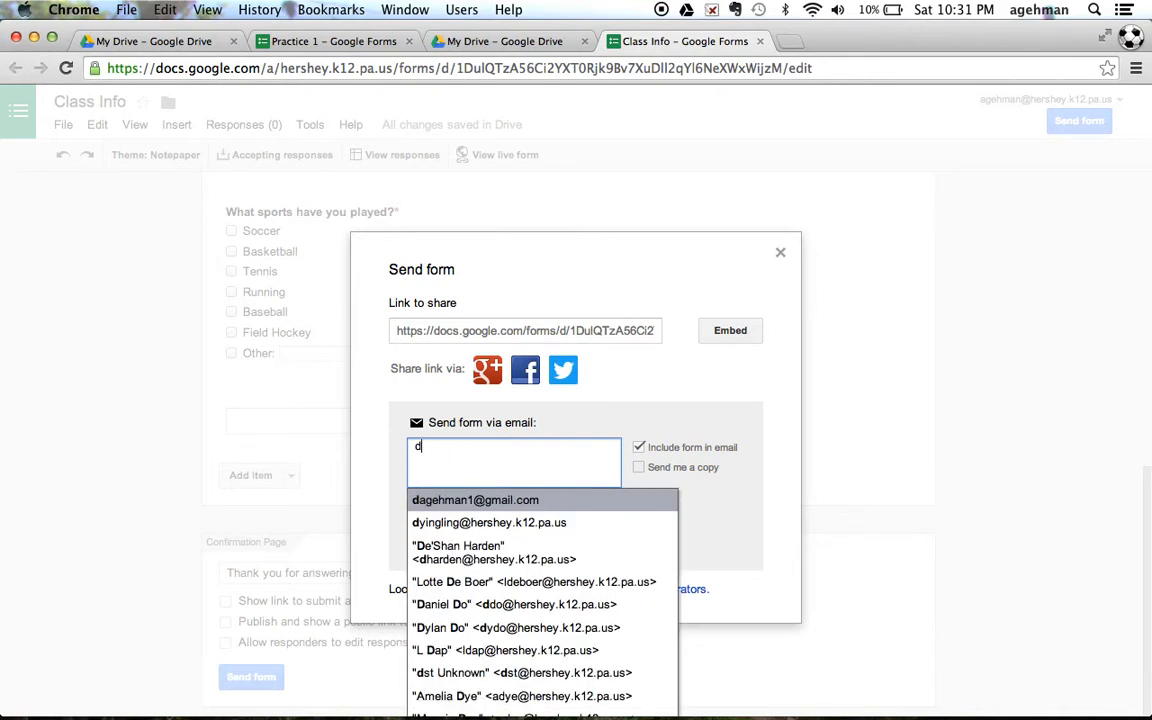
key(Return)
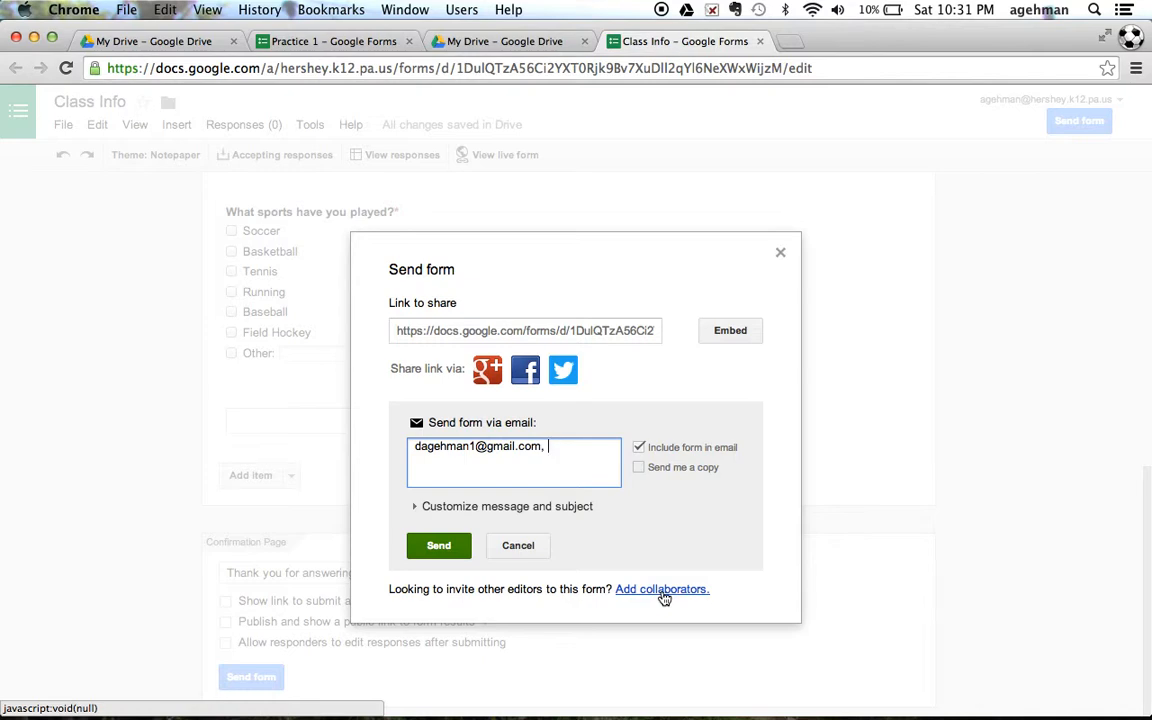
click(662, 592)
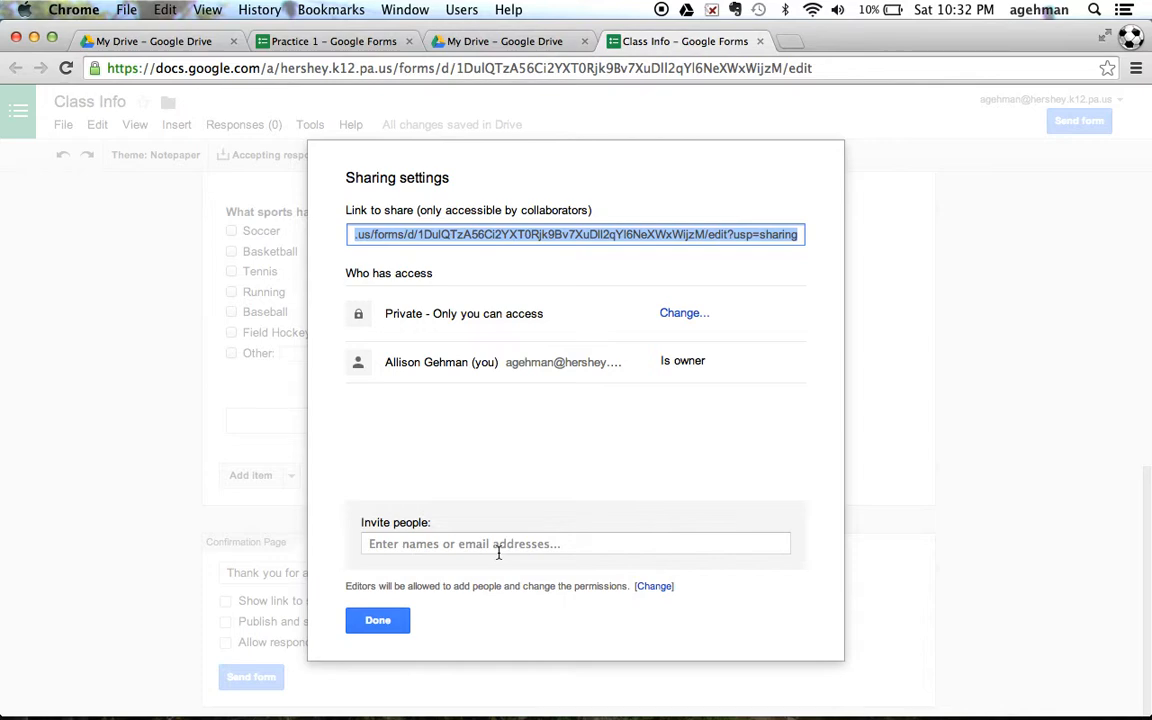
click(380, 620)
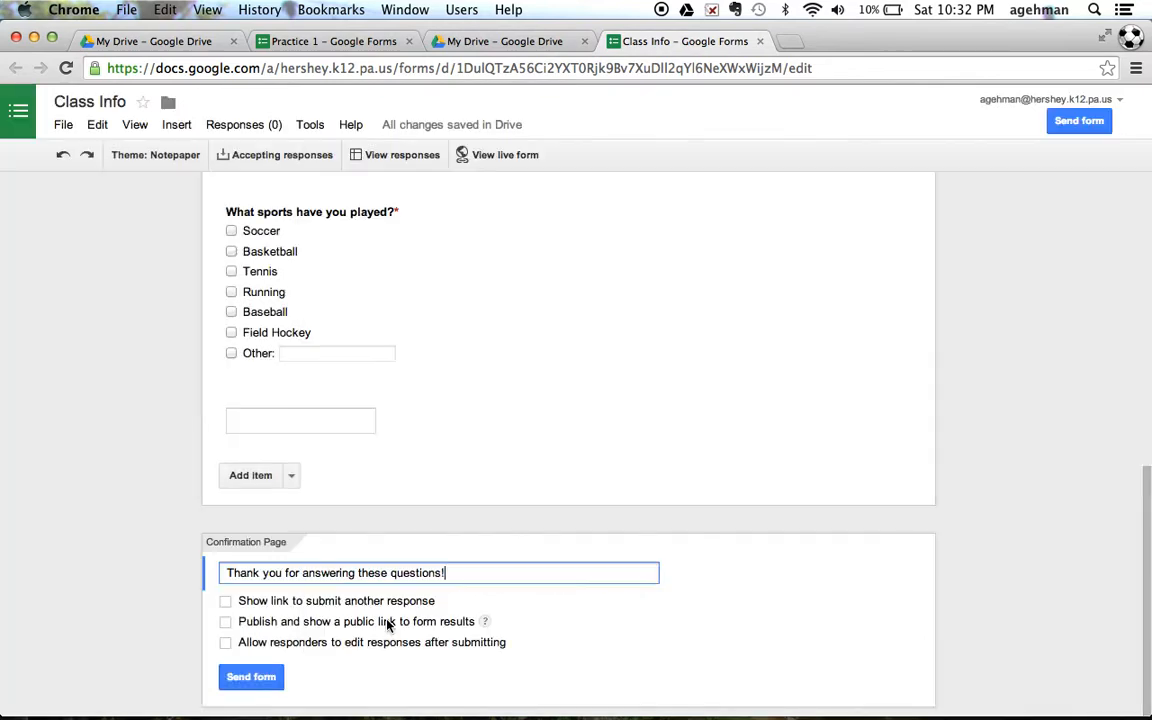
- Send the form by email to the chosen contact, including the form in the email and approving the invitation outside the school district
click(262, 677)
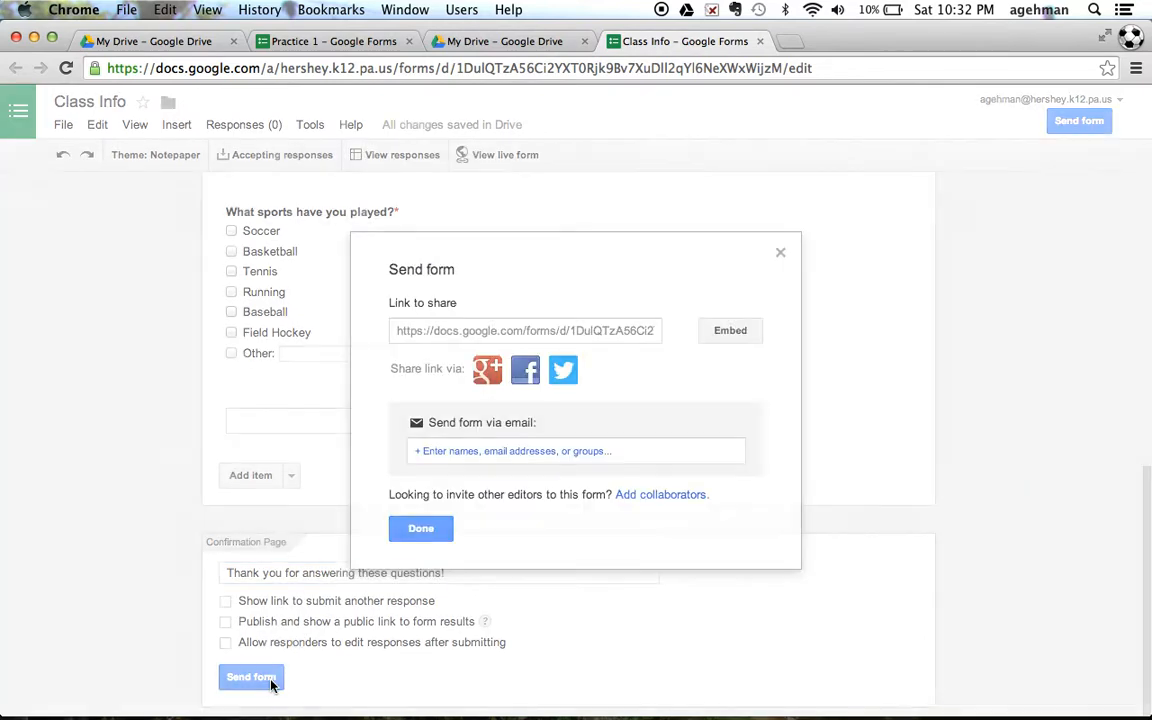
click(458, 460)
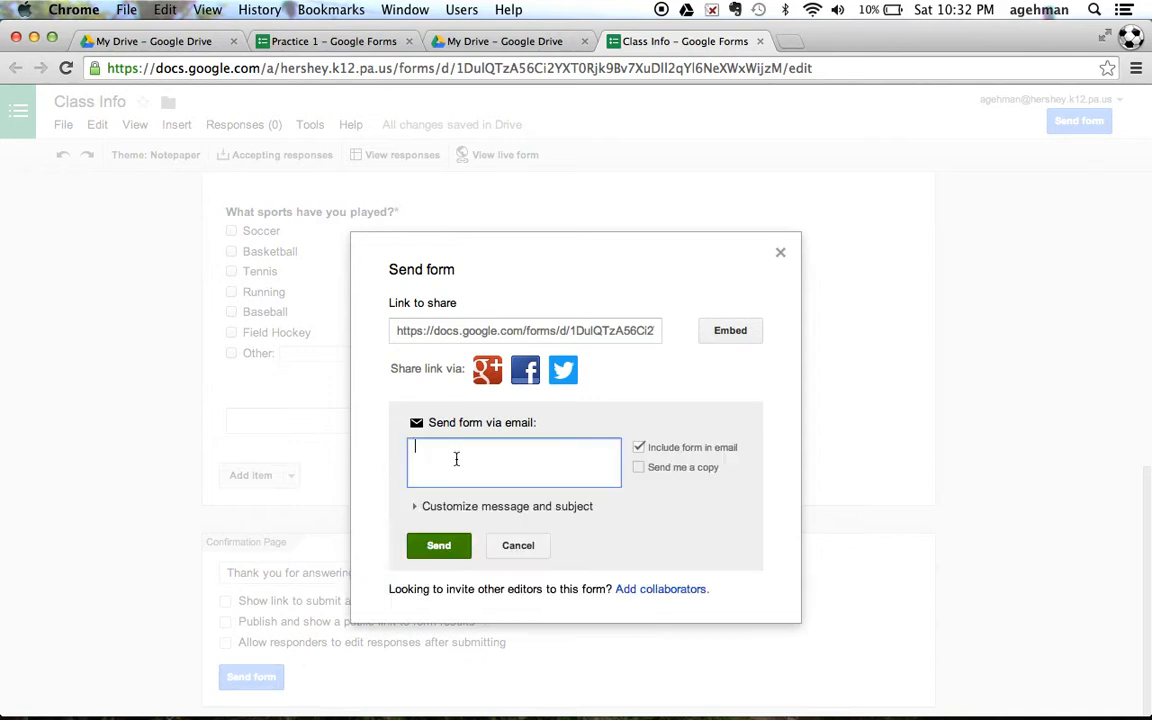
text(da)
key(Return)
click(435, 549)
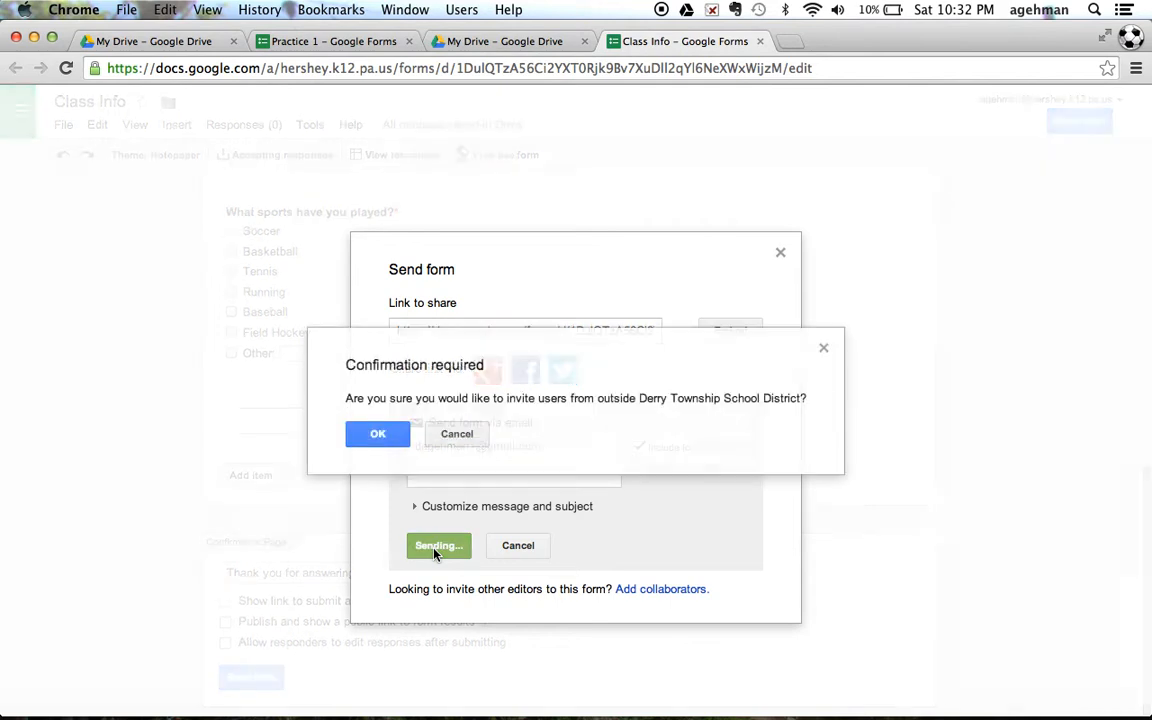
click(386, 438)
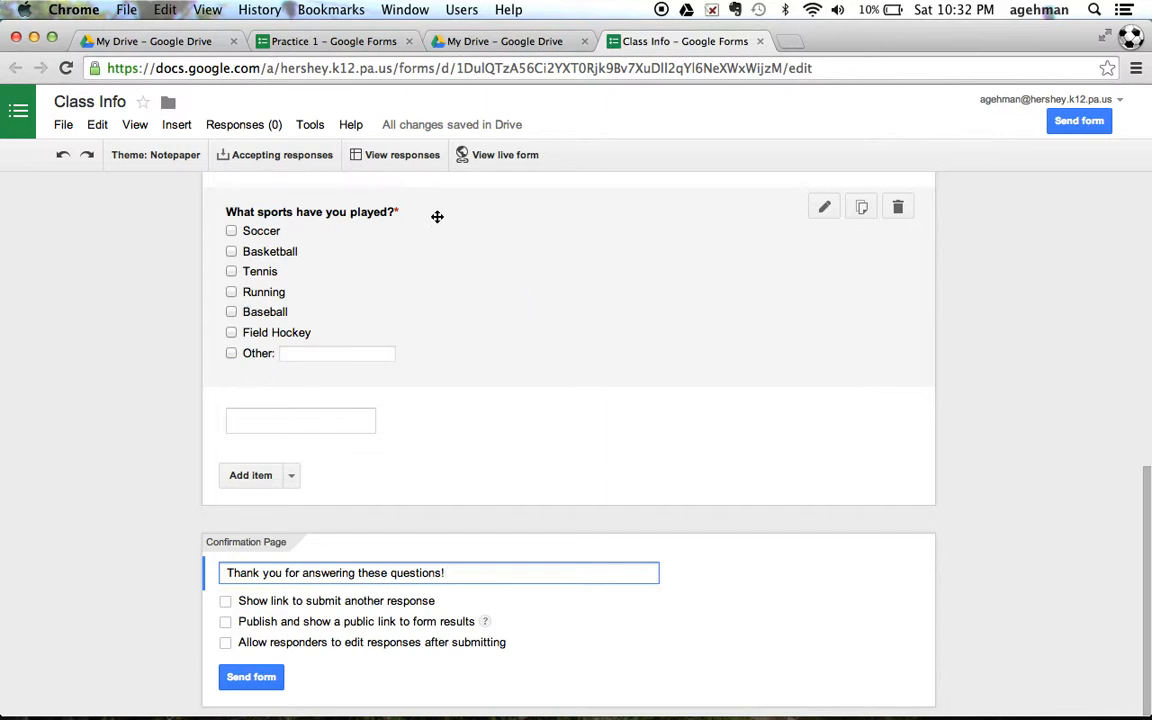
- View the form's responses spreadsheet, return to the form editor and open the live form
click(376, 155)
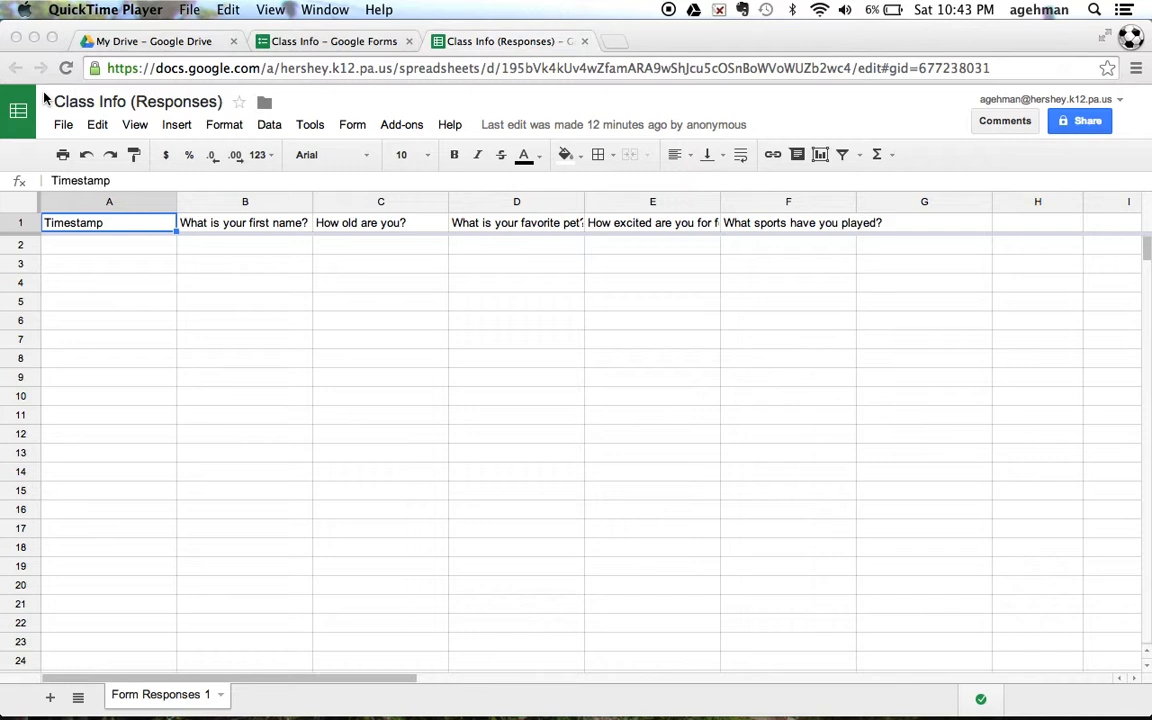
click(351, 44)
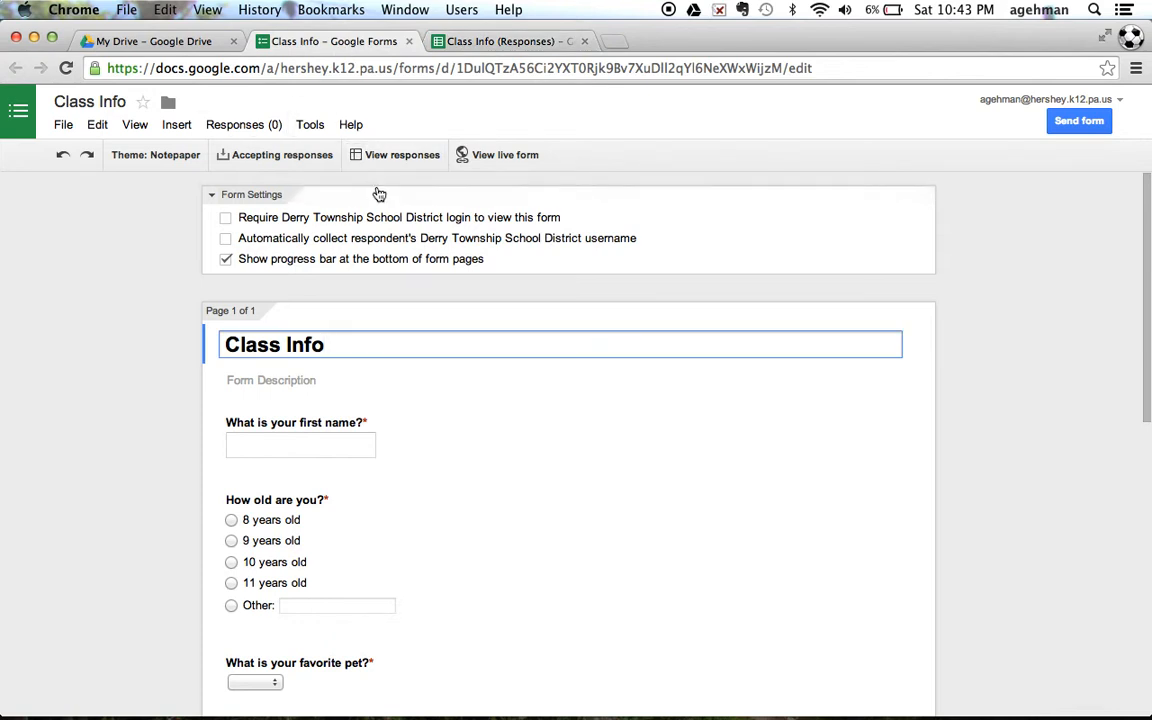
click(495, 157)
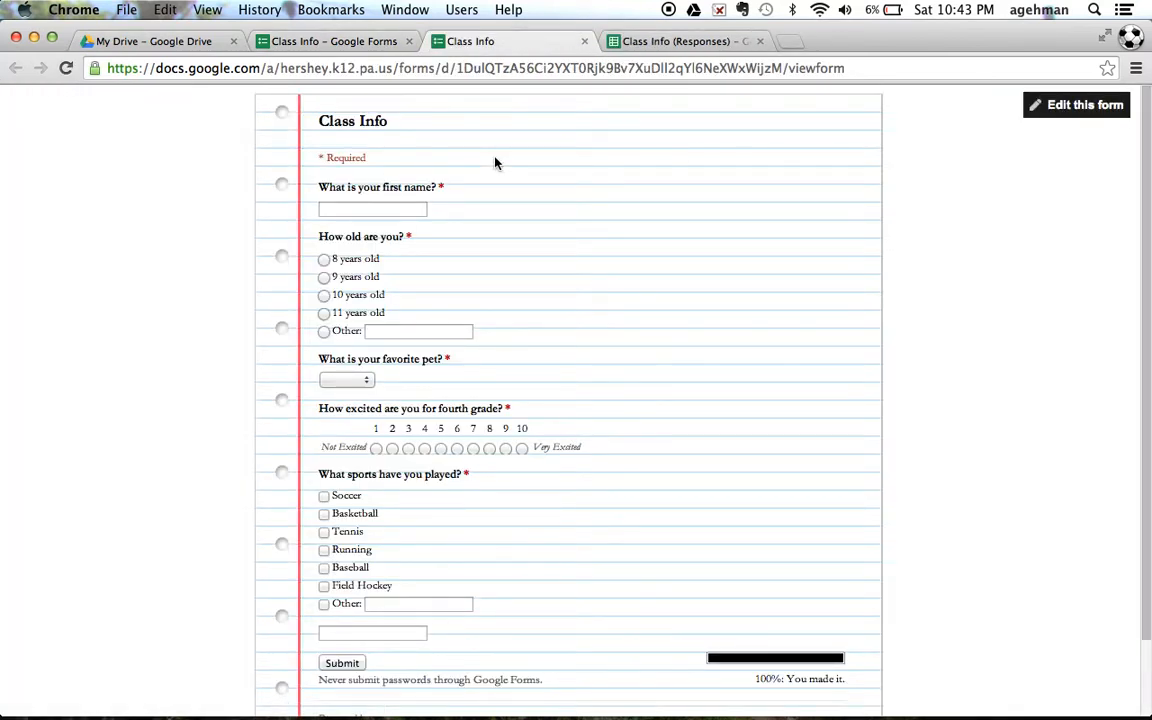
- Enter the respondent's first name, answer the age question with Other "30" and choose Cat as the favorite pet
click(407, 208)
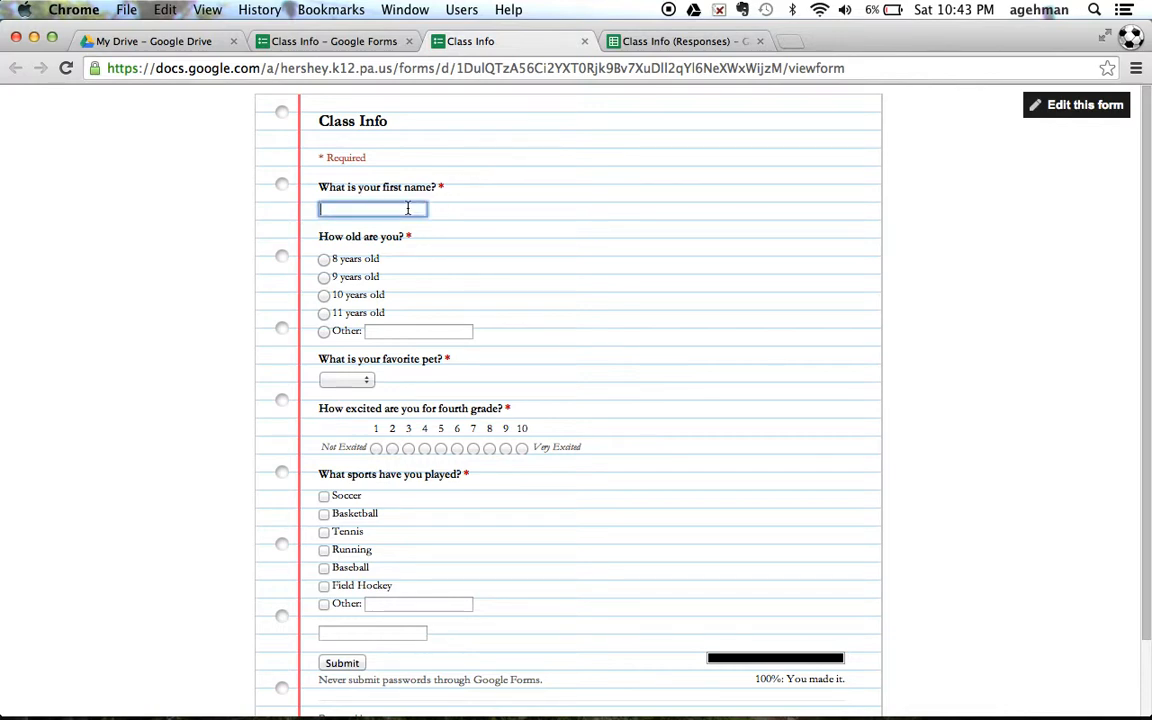
text(Allison)
click(421, 331)
click(376, 331)
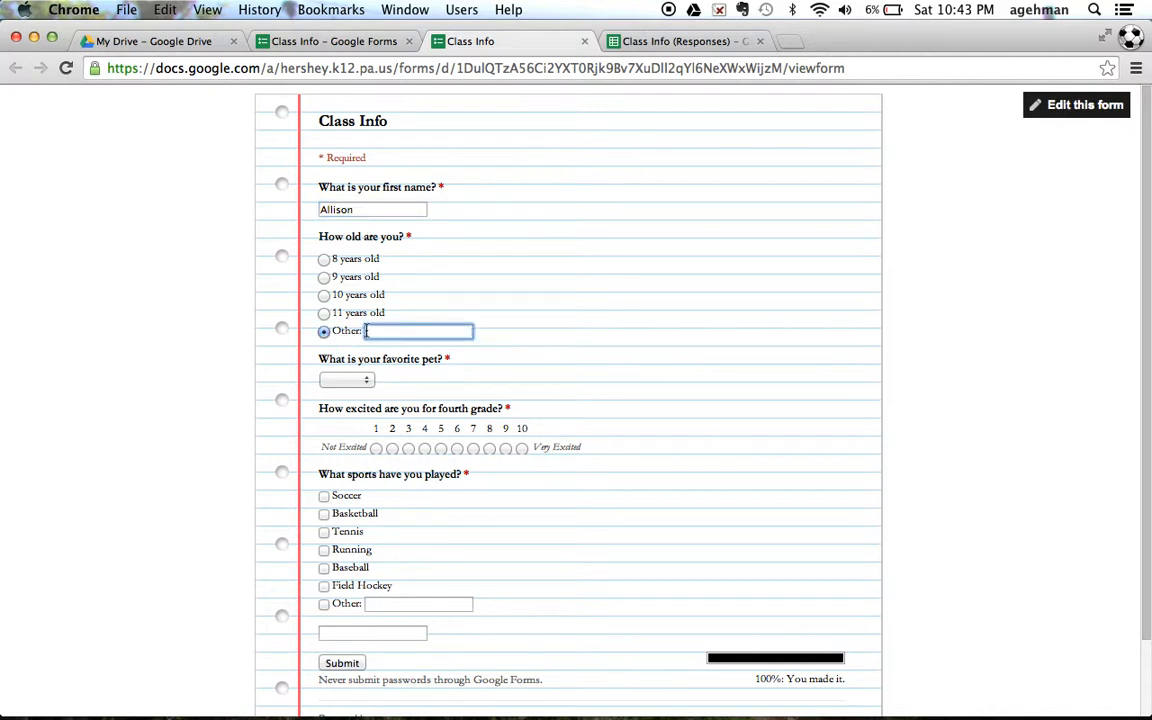
text(30)
click(367, 380)
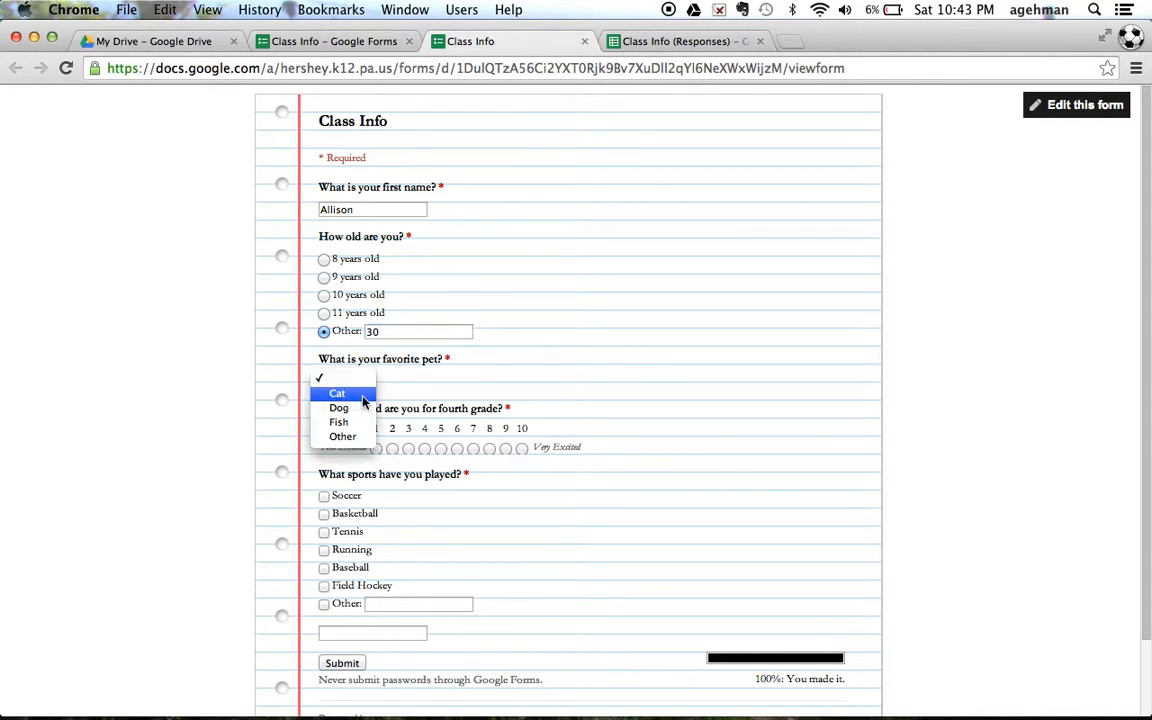
click(362, 394)
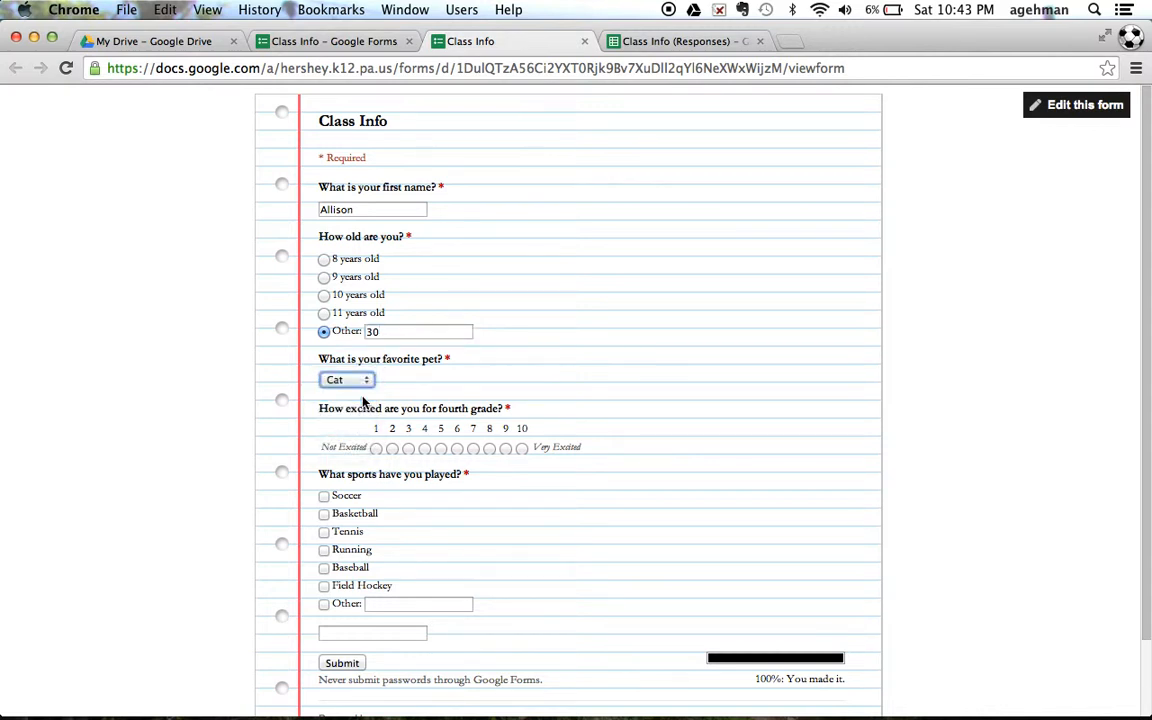
- Rate excitement for fourth grade as 10, select Soccer, Basketball and Running as sports played, and submit the form
click(521, 448)
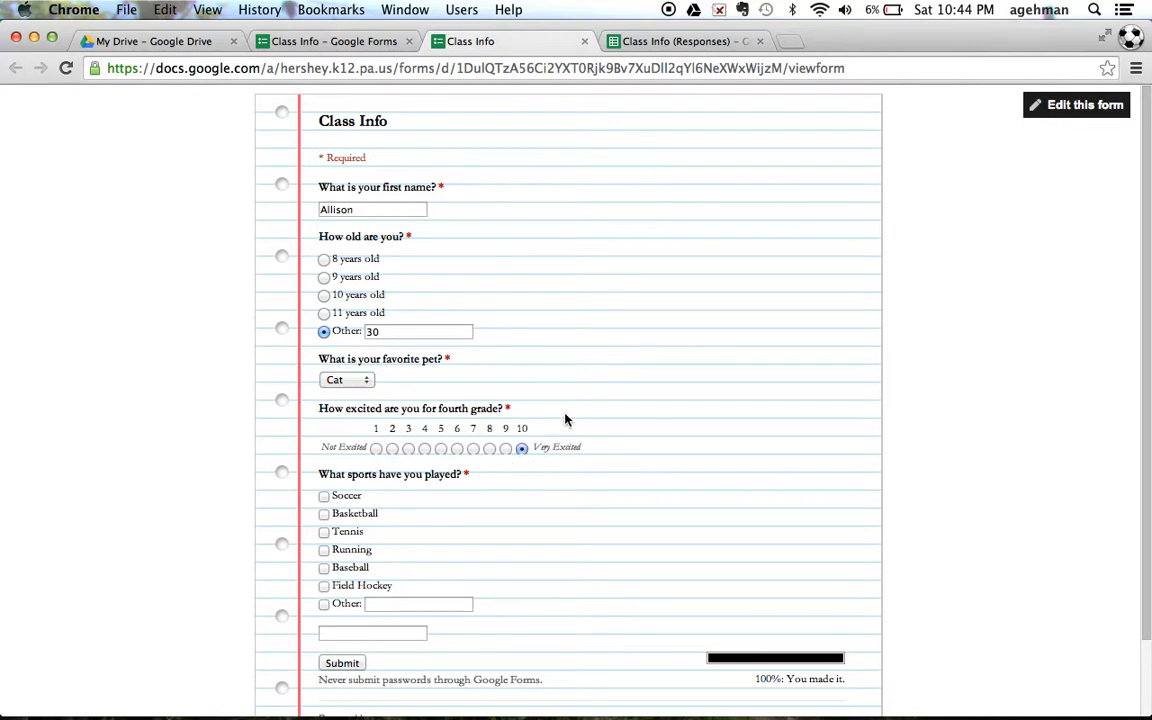
scroll(570, 412, down, 2)
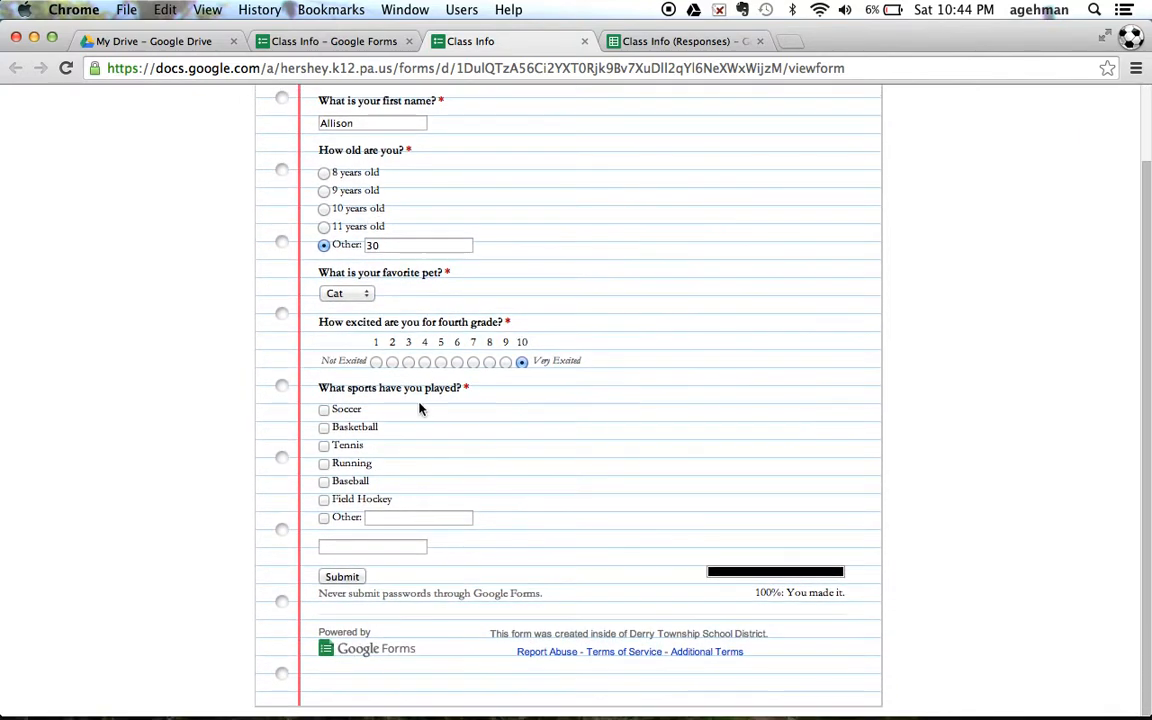
click(325, 411)
click(325, 428)
click(324, 464)
click(342, 577)
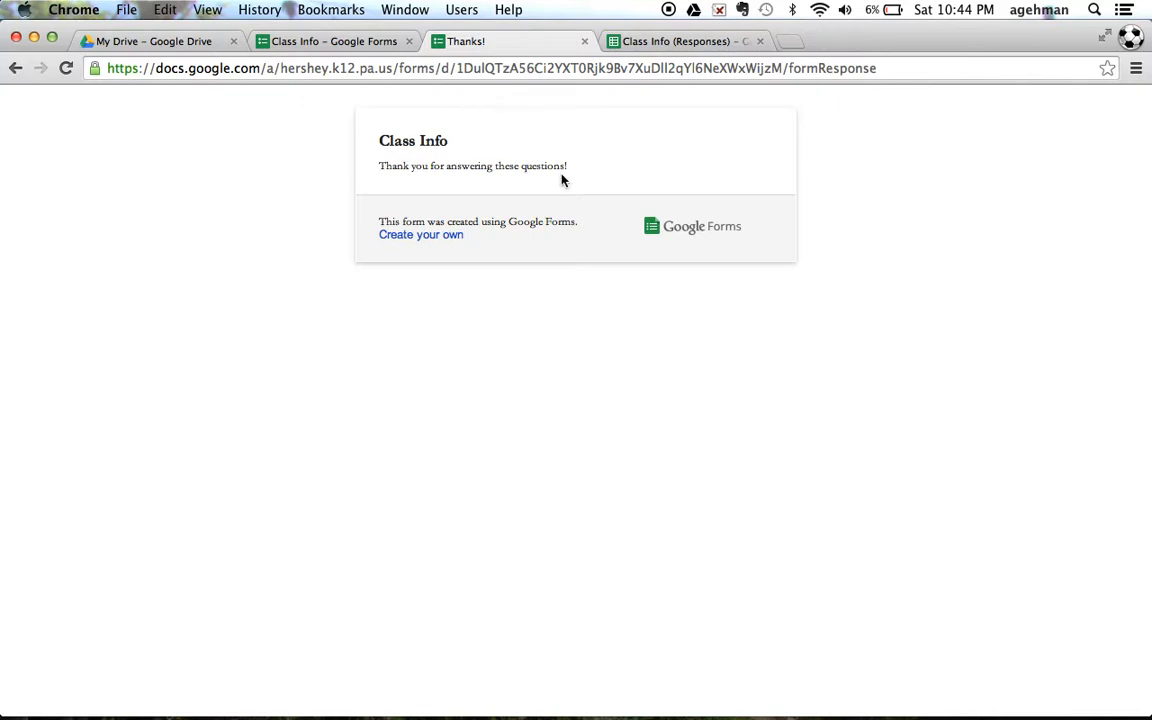
- Return to the Class Info form editor and view the submitted answers in the responses spreadsheet
click(364, 44)
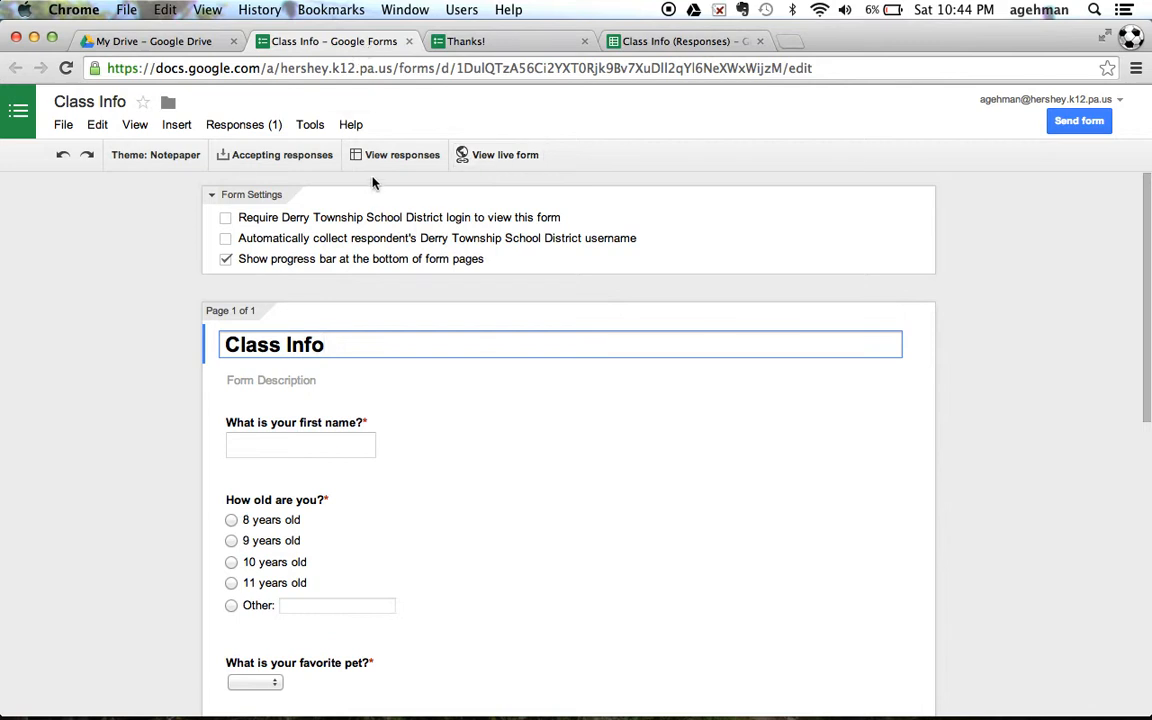
click(398, 155)
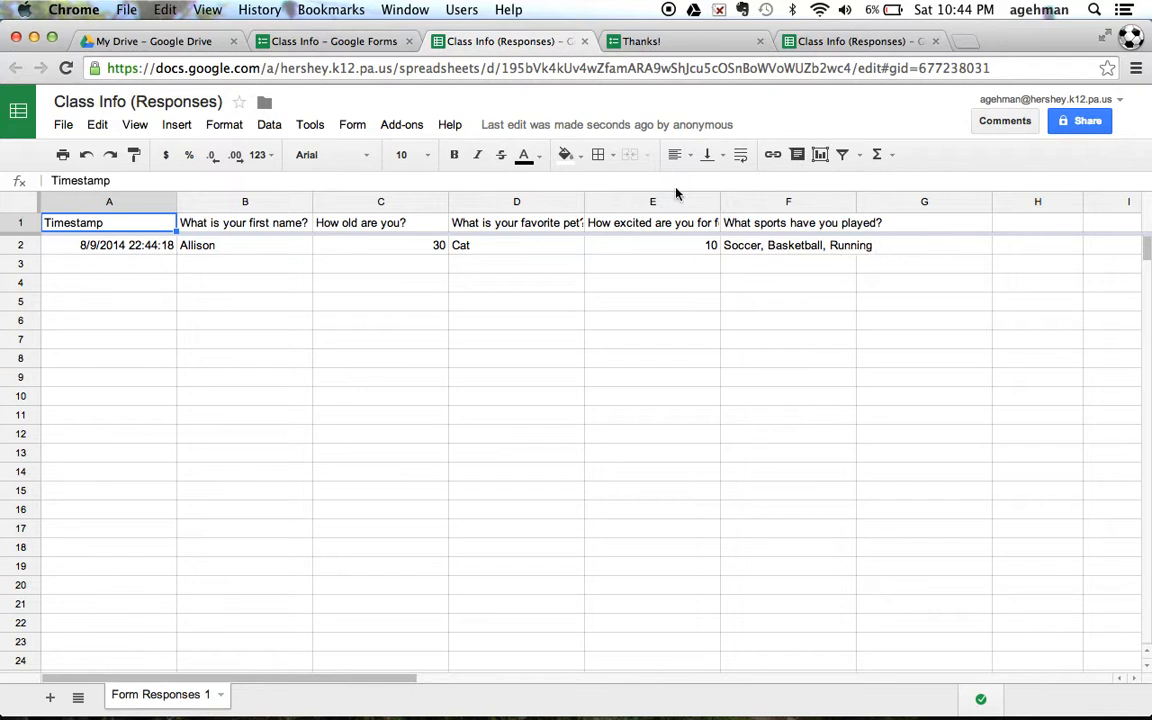
- Stop the Class Info form from accepting responses and turn response collection back on
click(380, 47)
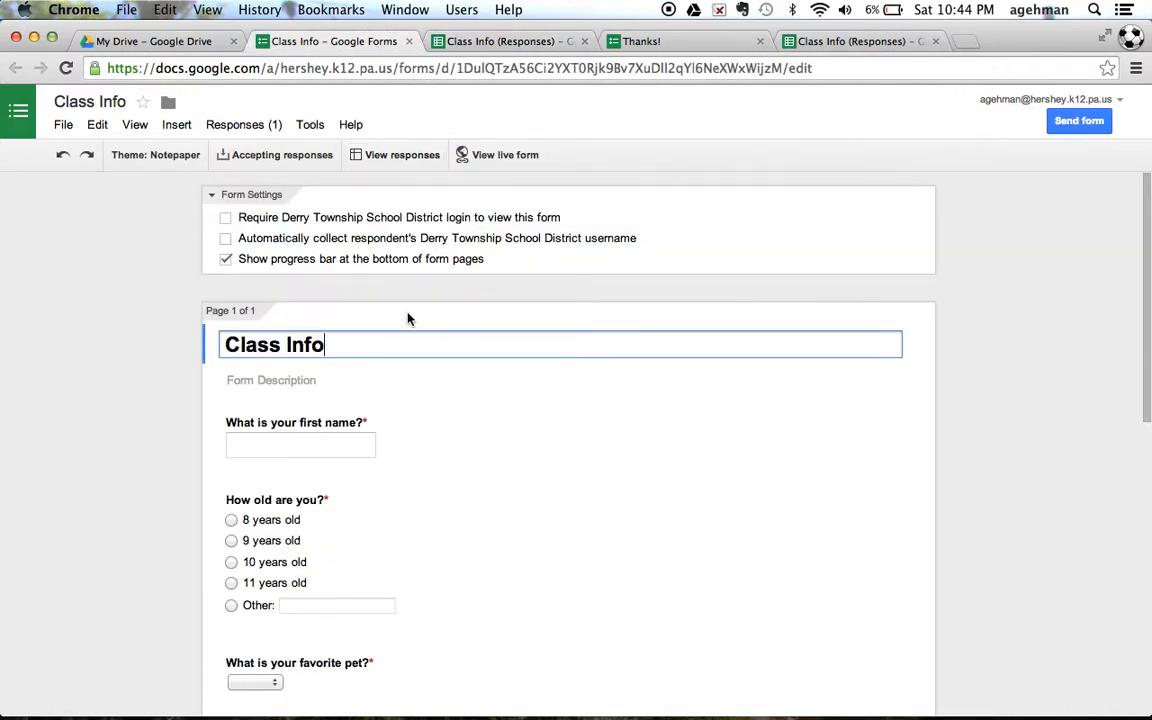
click(297, 163)
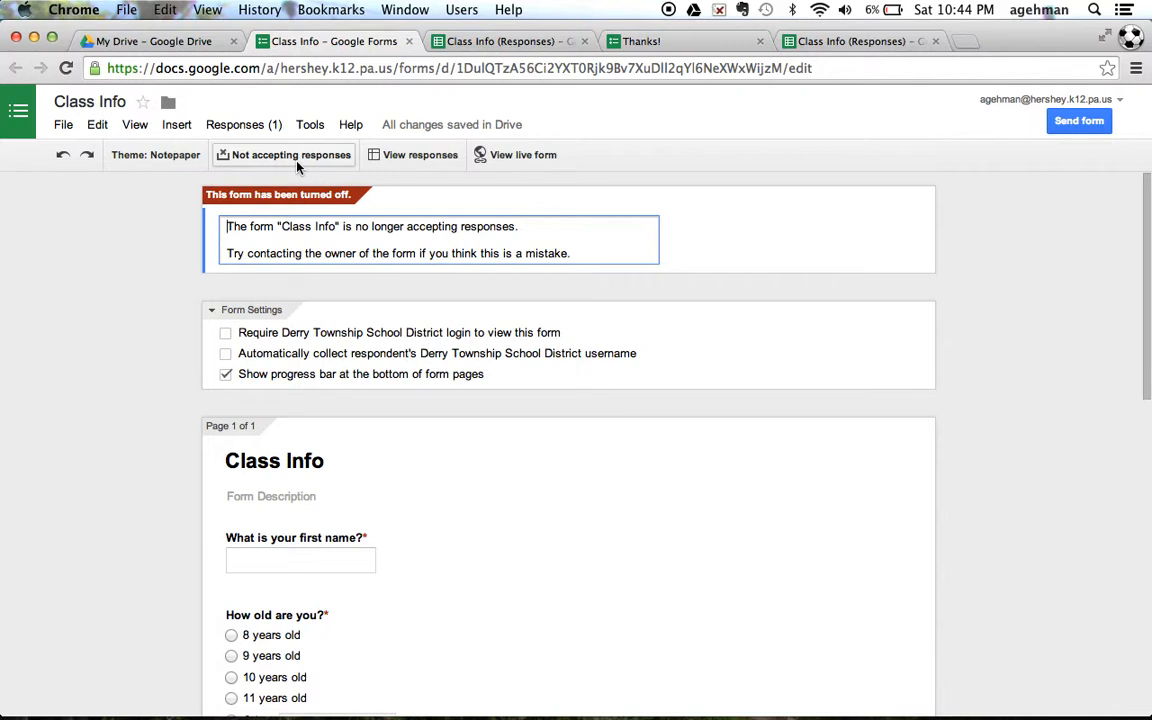
click(297, 160)
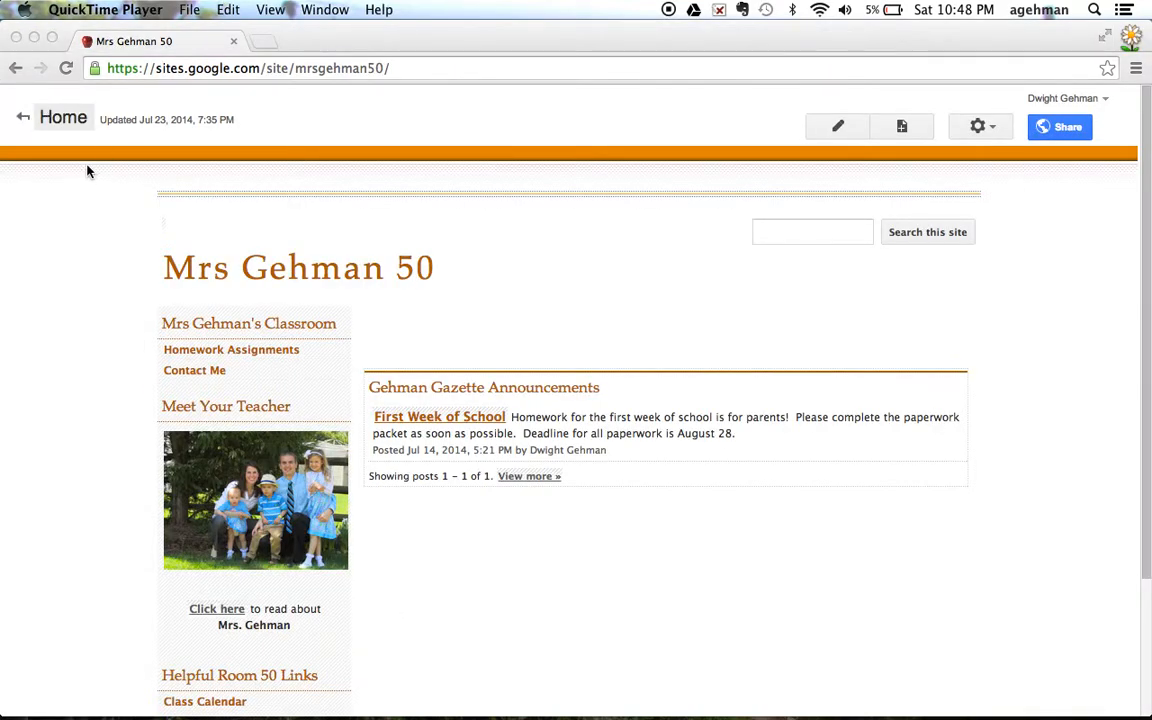
- On the class website, go to the Forms and Docs page and view the "Google Form Practice 1" form
scroll(87, 172, down, 4)
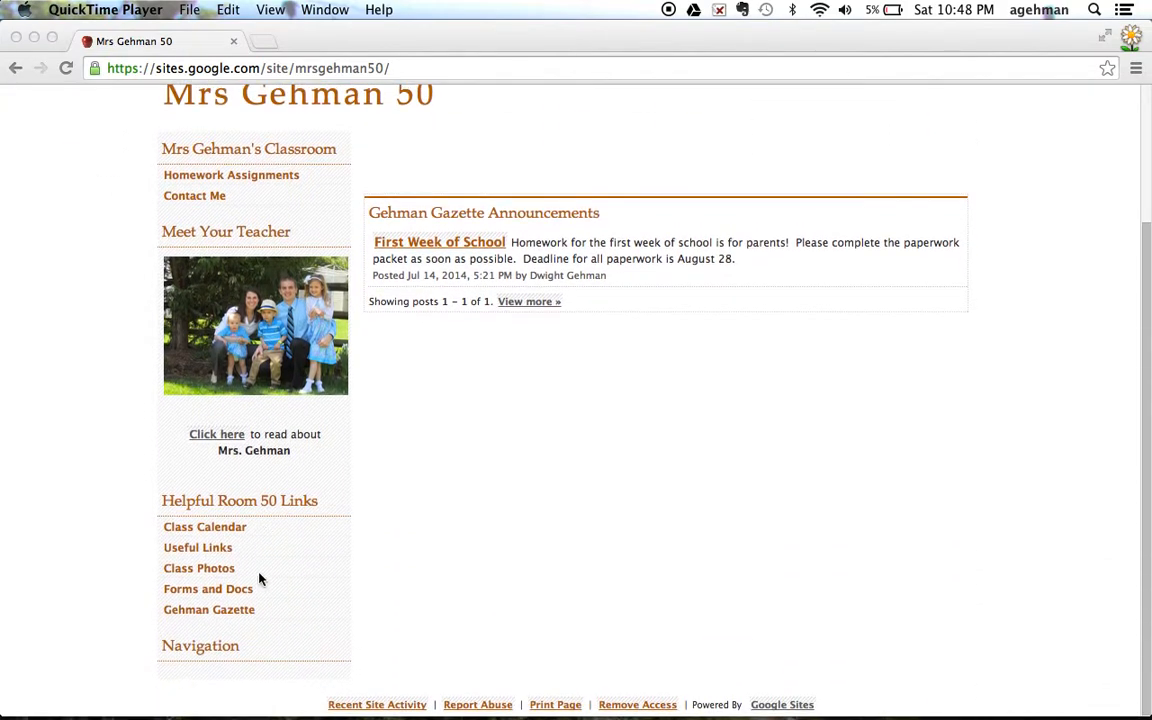
click(244, 597)
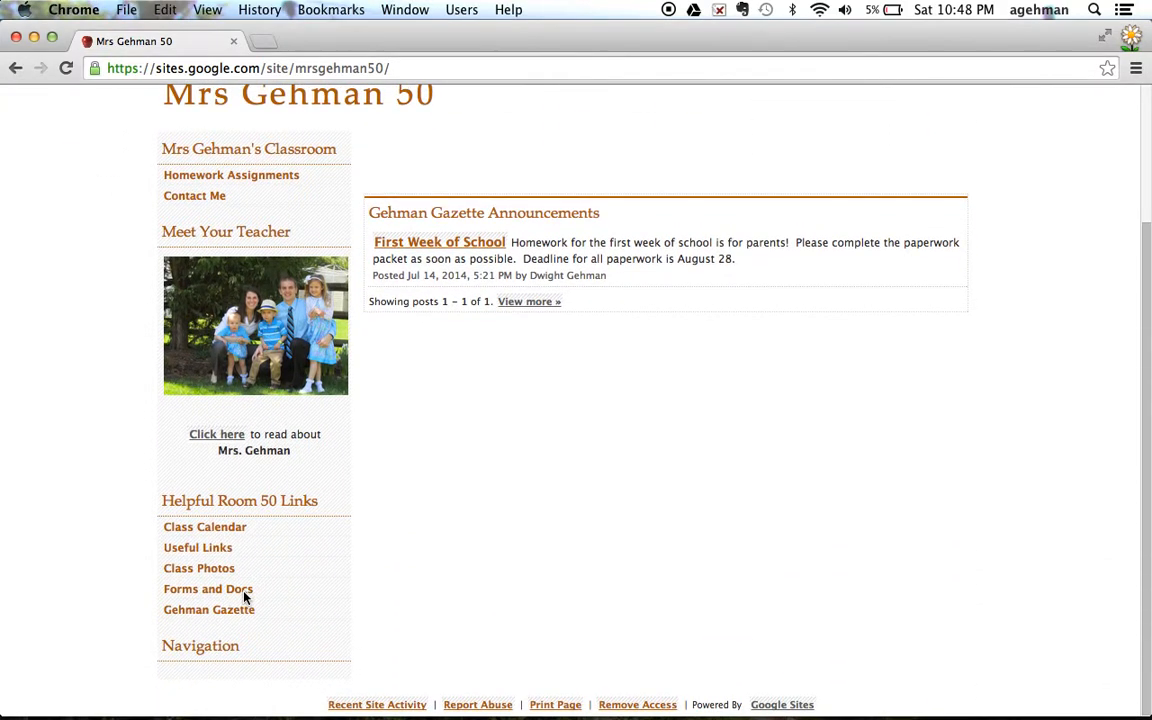
click(205, 594)
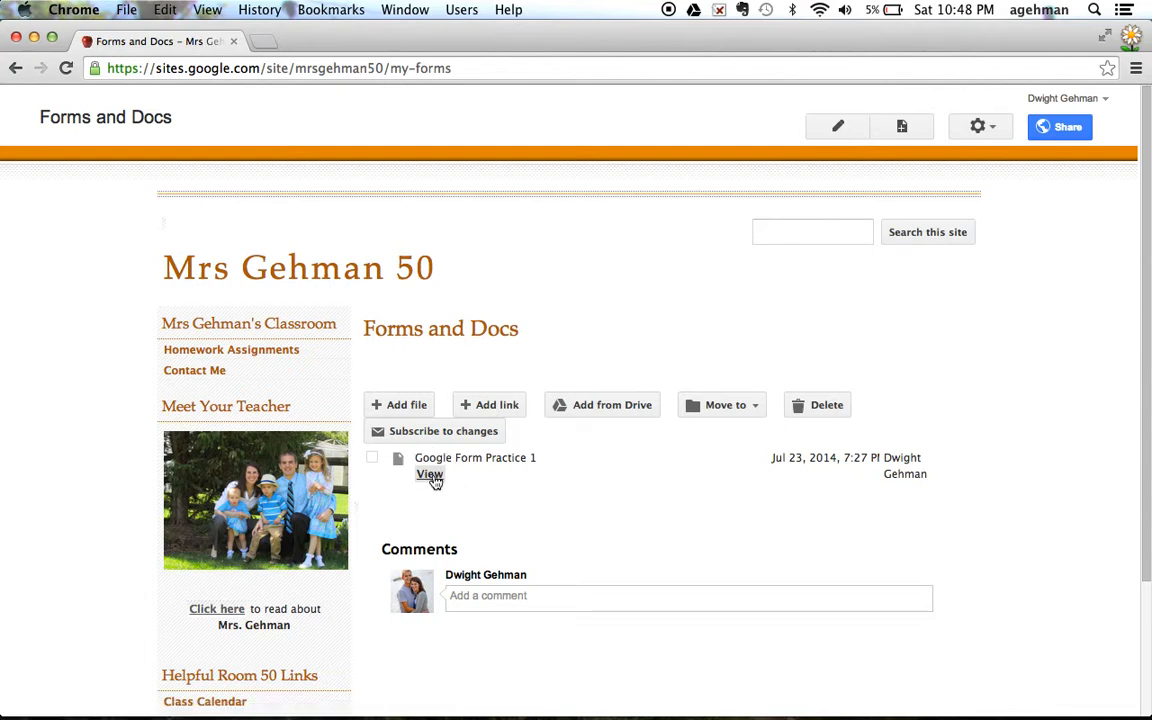
click(434, 475)
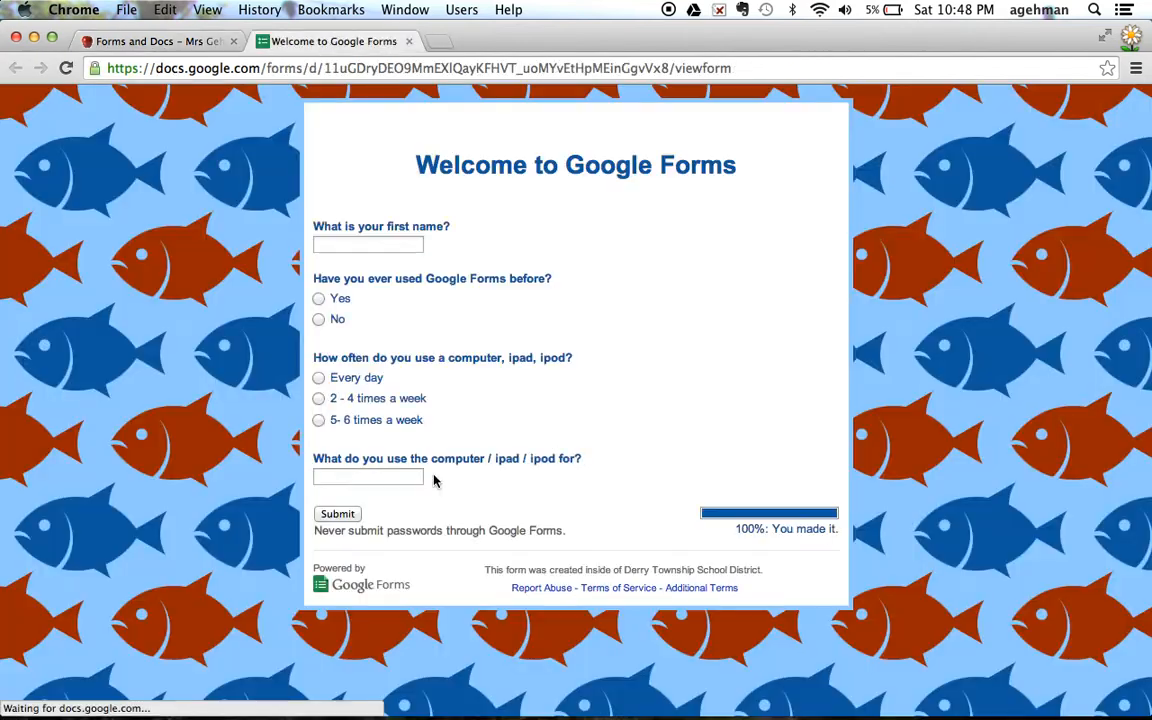